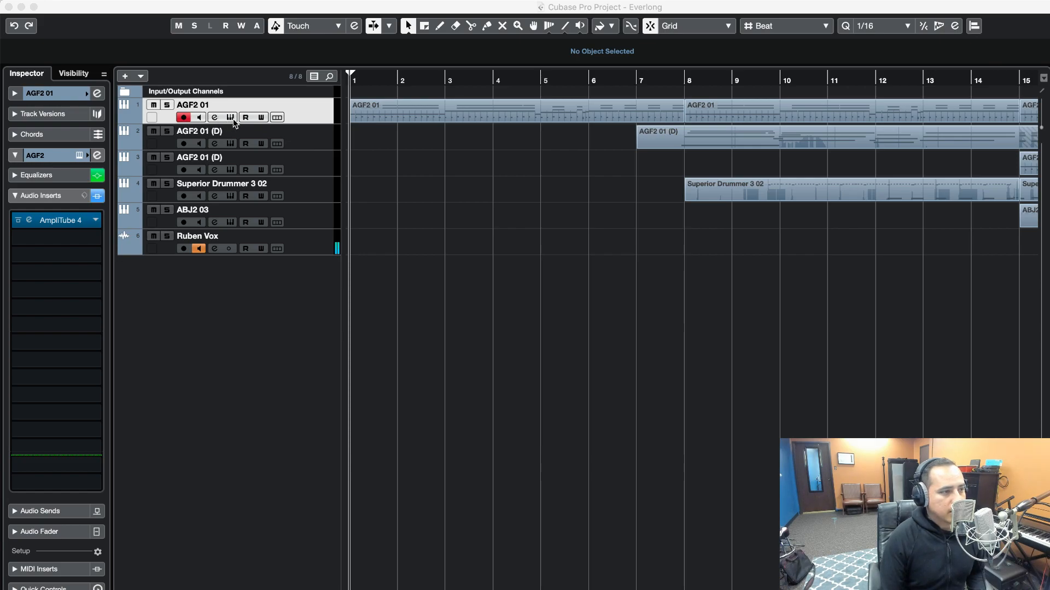
View the instrument loaded on the first AGF2 01 guitar track and close it
left_click(232, 118)
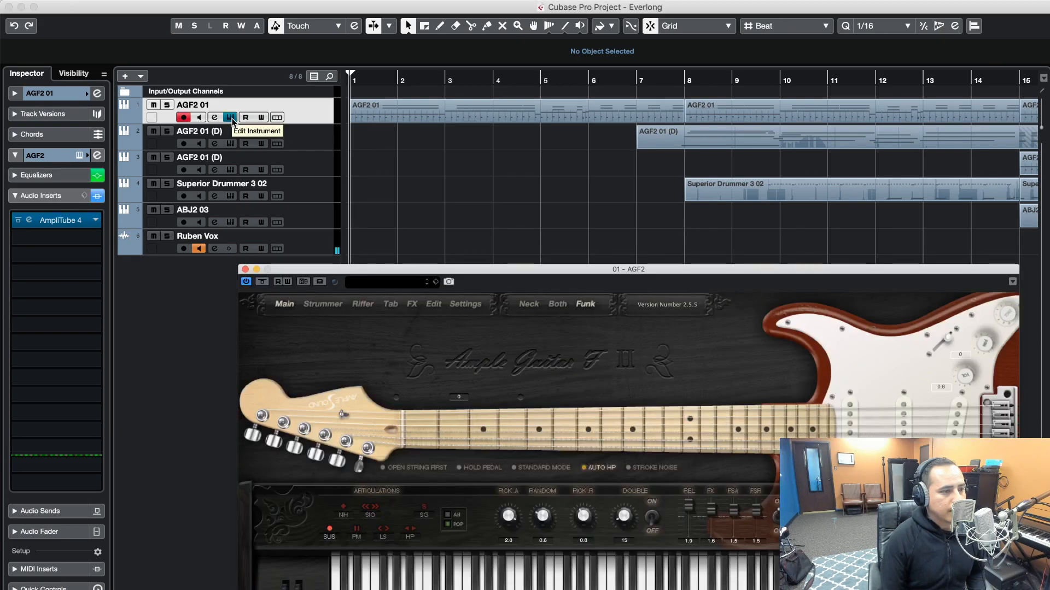
left_click(232, 118)
left_click(232, 118)
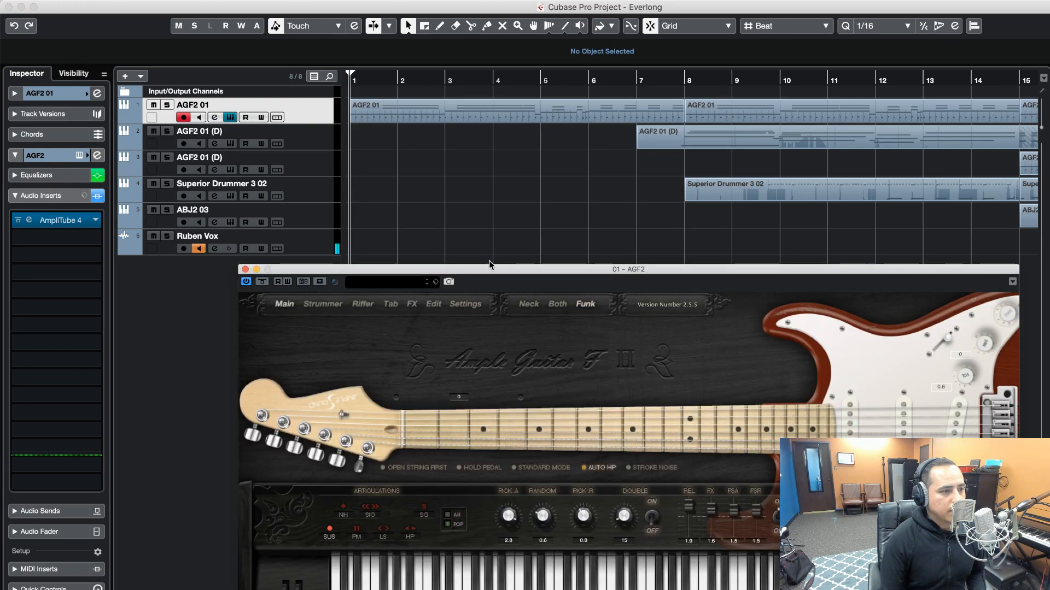
left_click(232, 118)
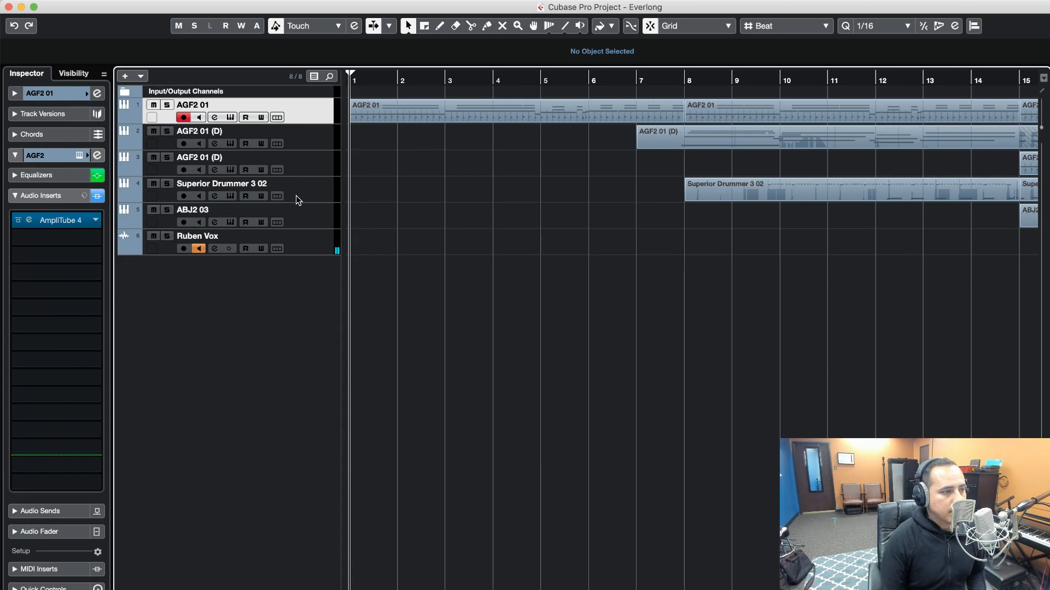
View the Superior Drummer 3 instrument on the drum track, go to its drums page, and close it
left_click(234, 195)
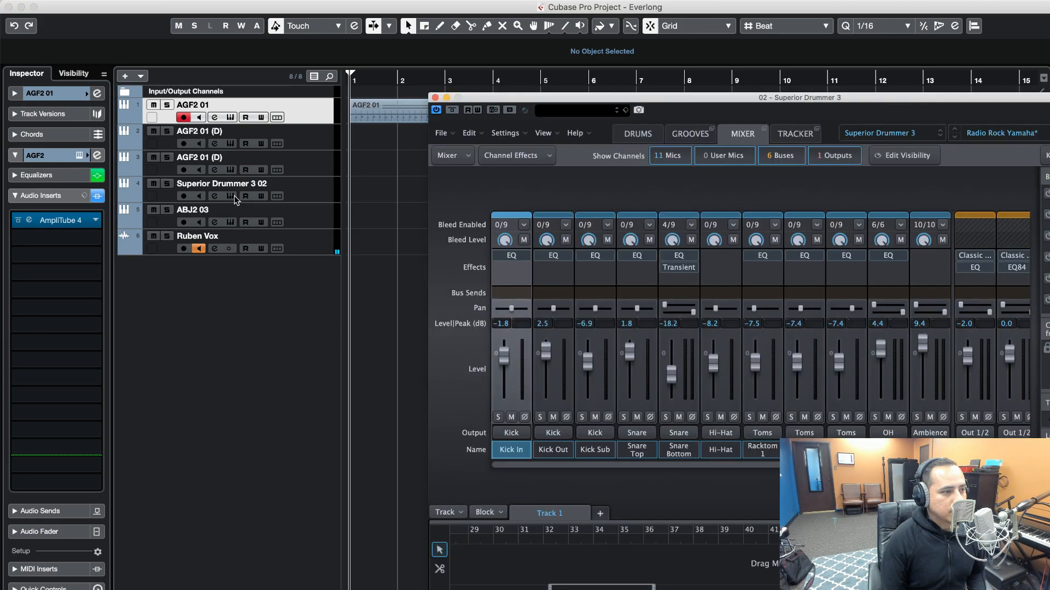
left_click(234, 195)
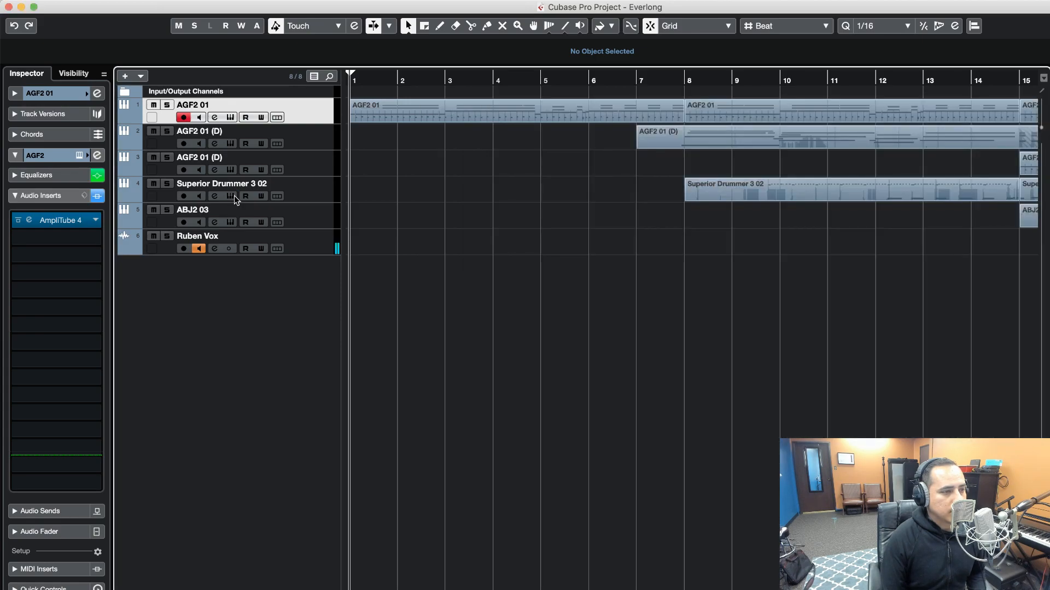
left_click(234, 195)
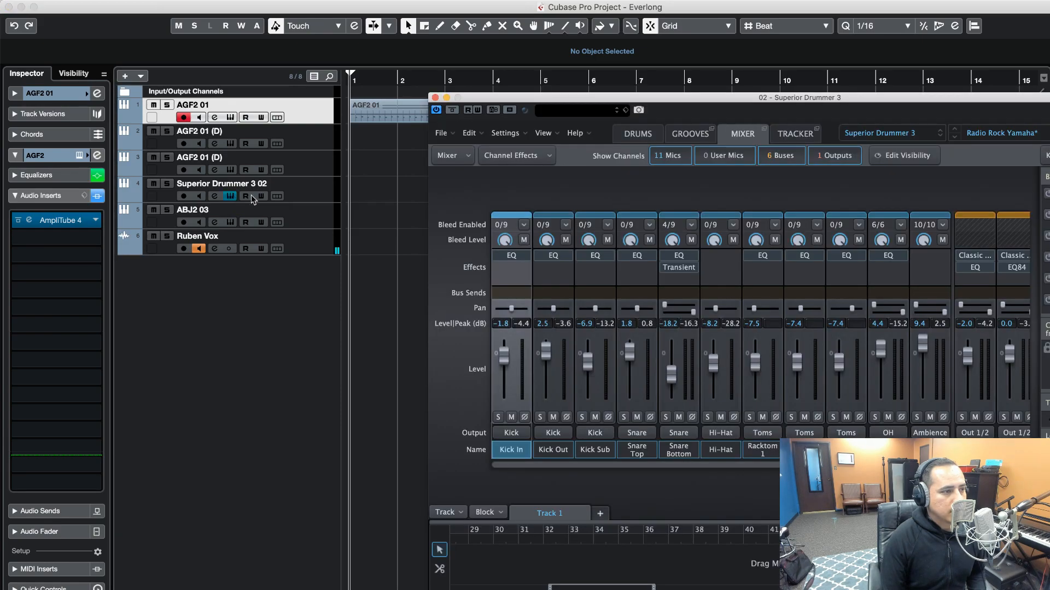
left_click(623, 136)
left_click(435, 97)
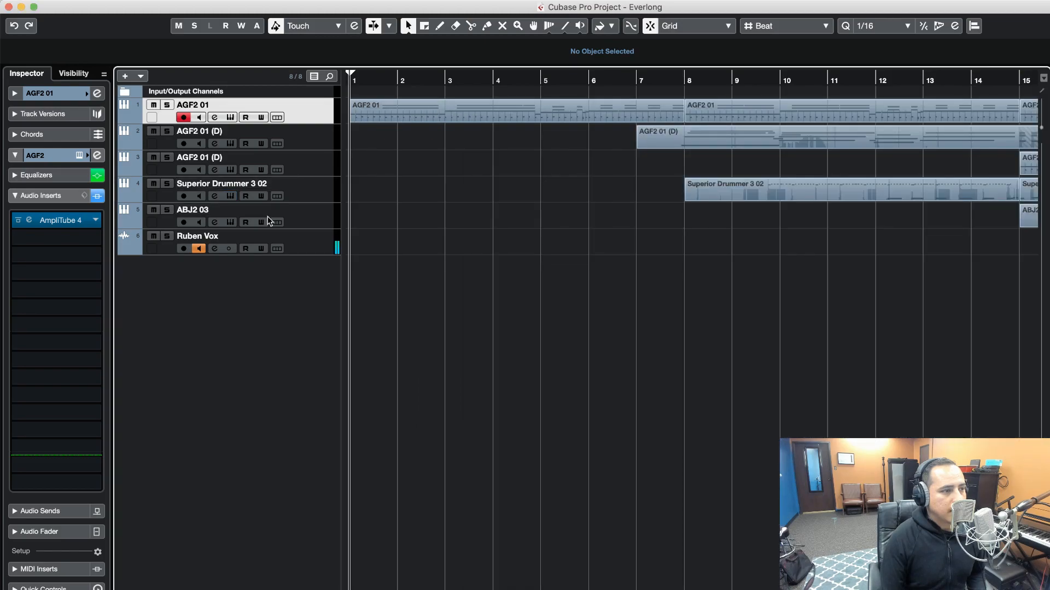
View the bass instrument on the ABJ2 03 track and close it
left_click(300, 215)
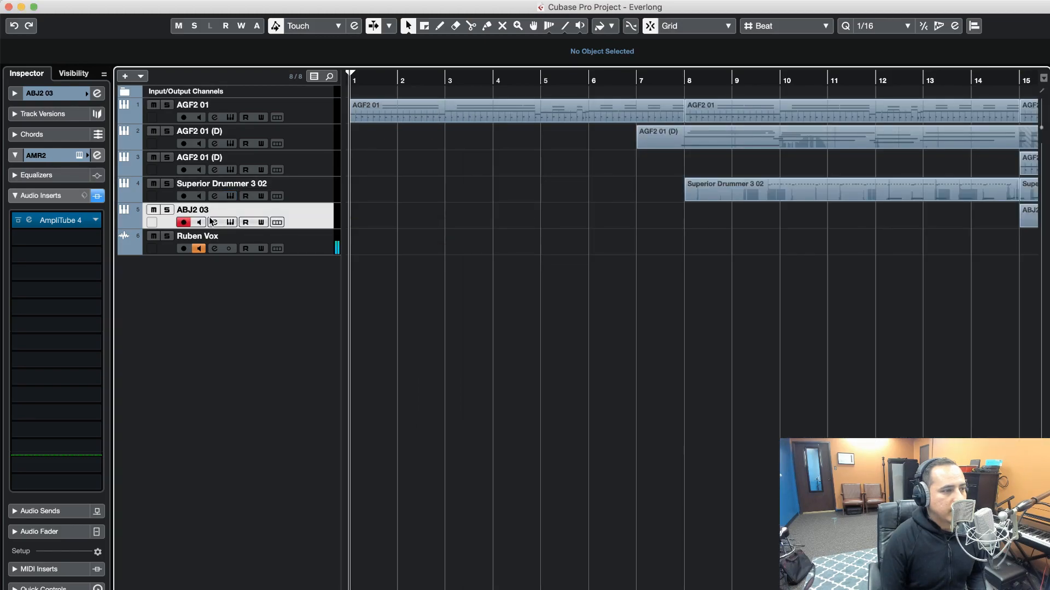
left_click(229, 222)
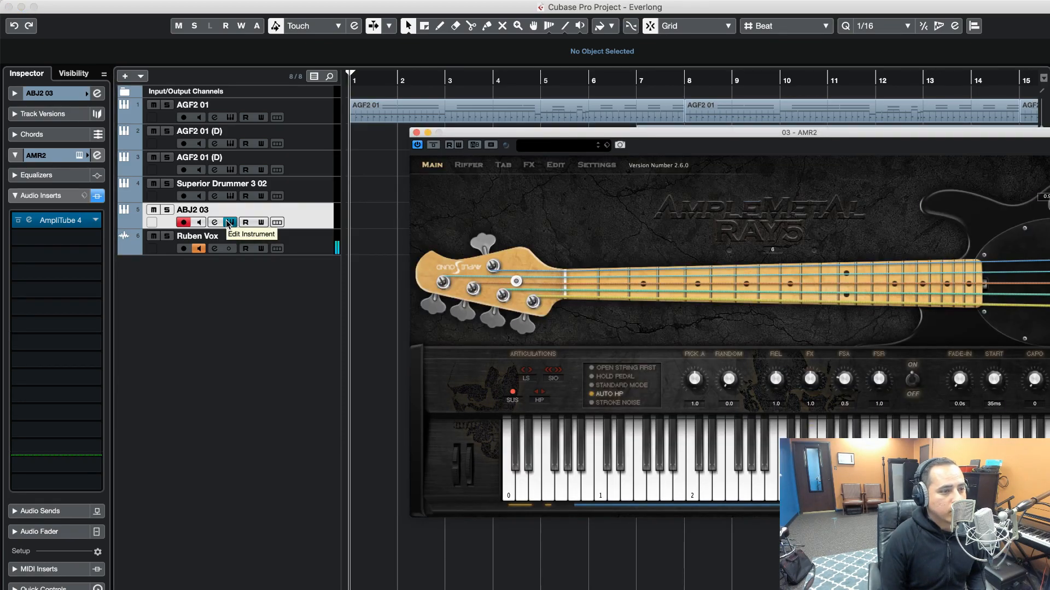
left_click(230, 222)
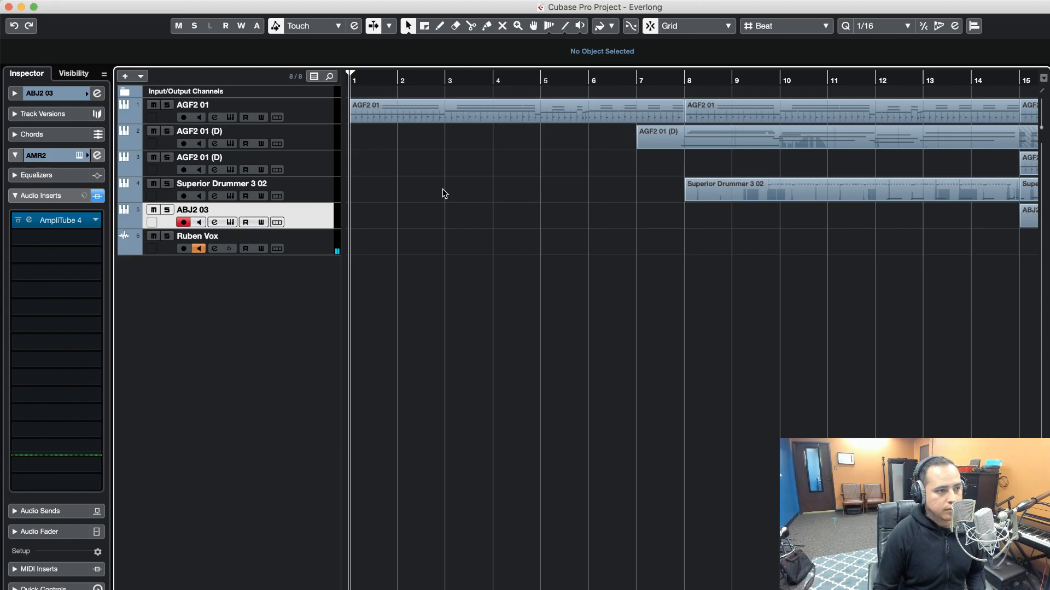
Play the full arrangement and look over the clips on the timeline
key("space")
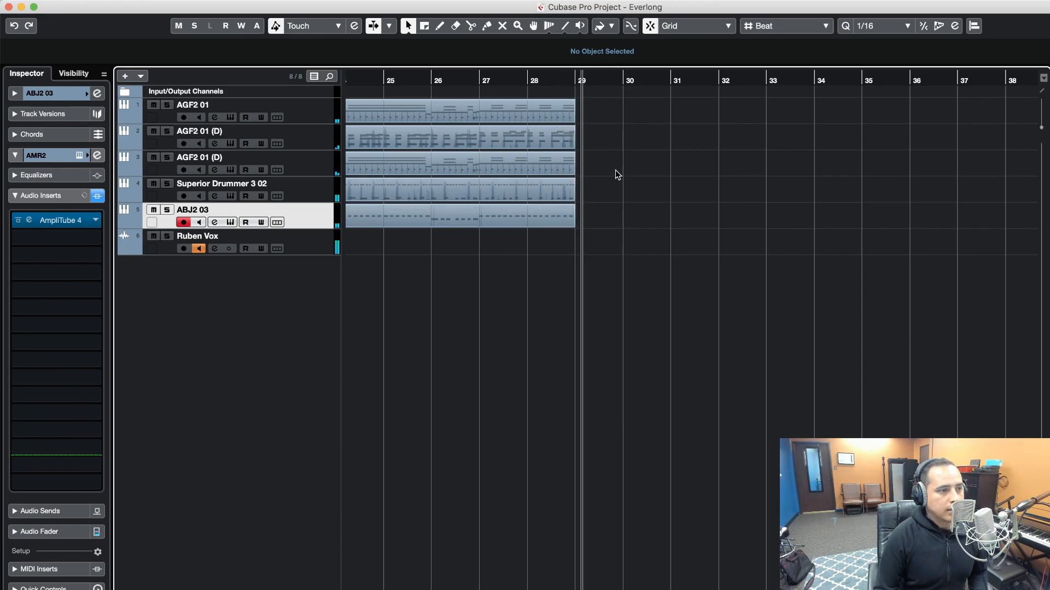
scroll(641, 199, "left", 10)
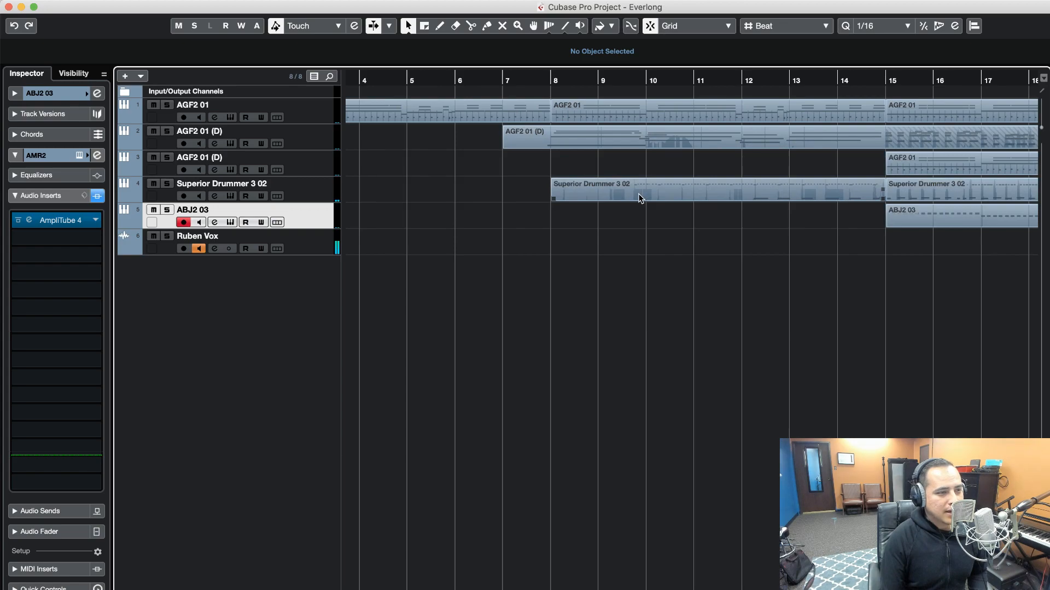
scroll(641, 198, "right", 10)
scroll(611, 182, "left", 10)
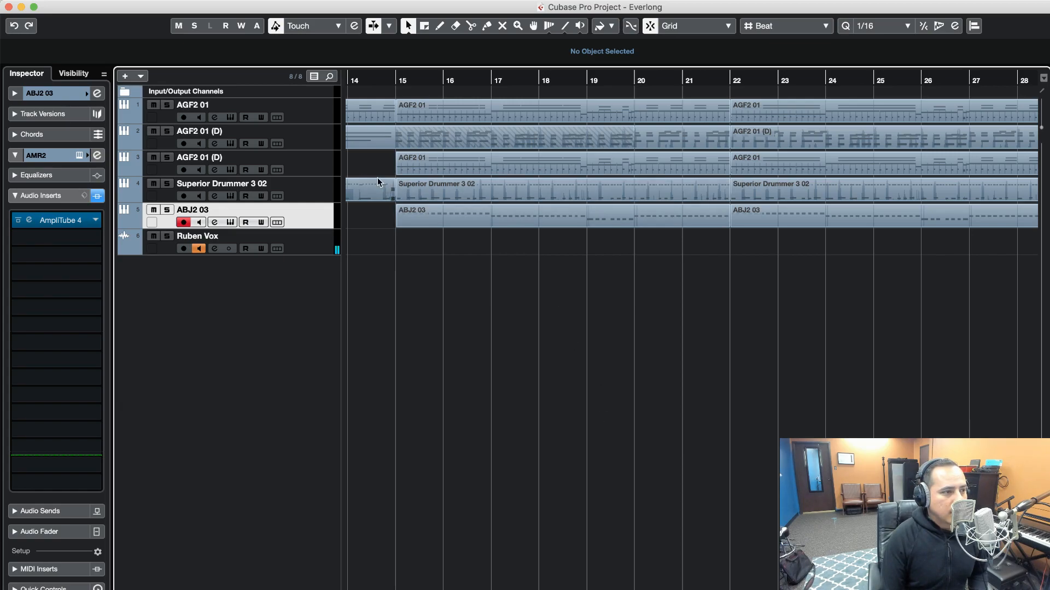
Select the first AGF2 01 guitar track, listen to its intro from the project start, and return to the start
left_click(314, 114)
key("Home")
key("space")
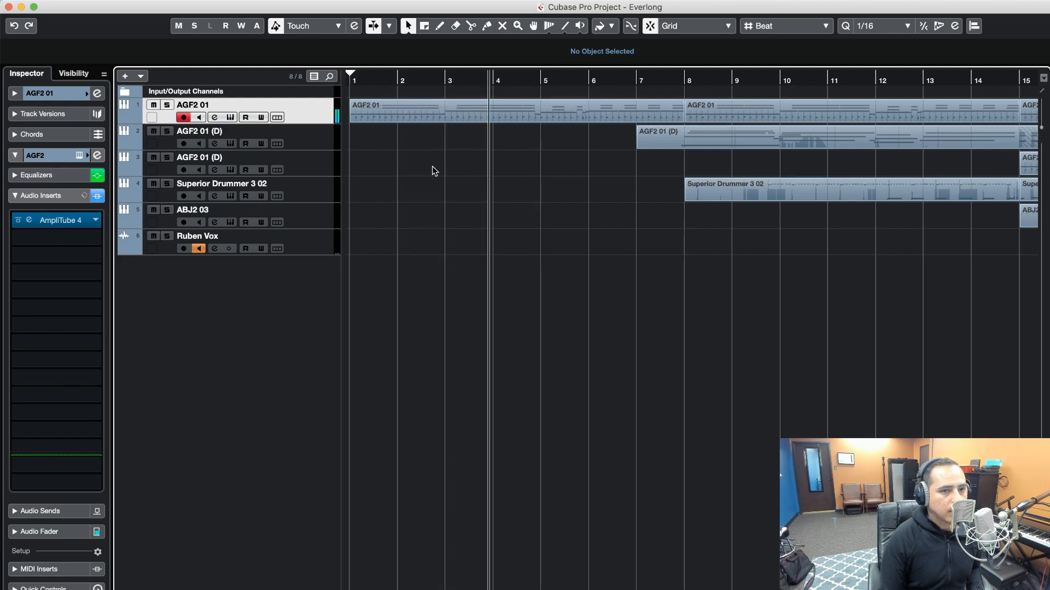
key("Home")
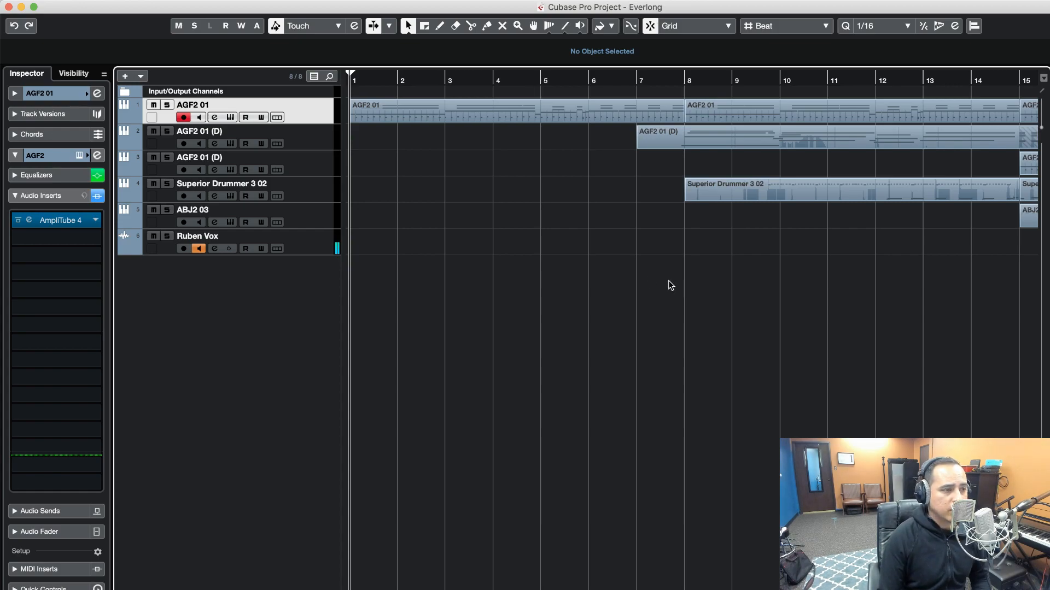
Open the AGF2 instrument and inspect the Stomp A and Amp A sections of its AmpliTube 4 insert, leaving only the instrument open
left_click(230, 118)
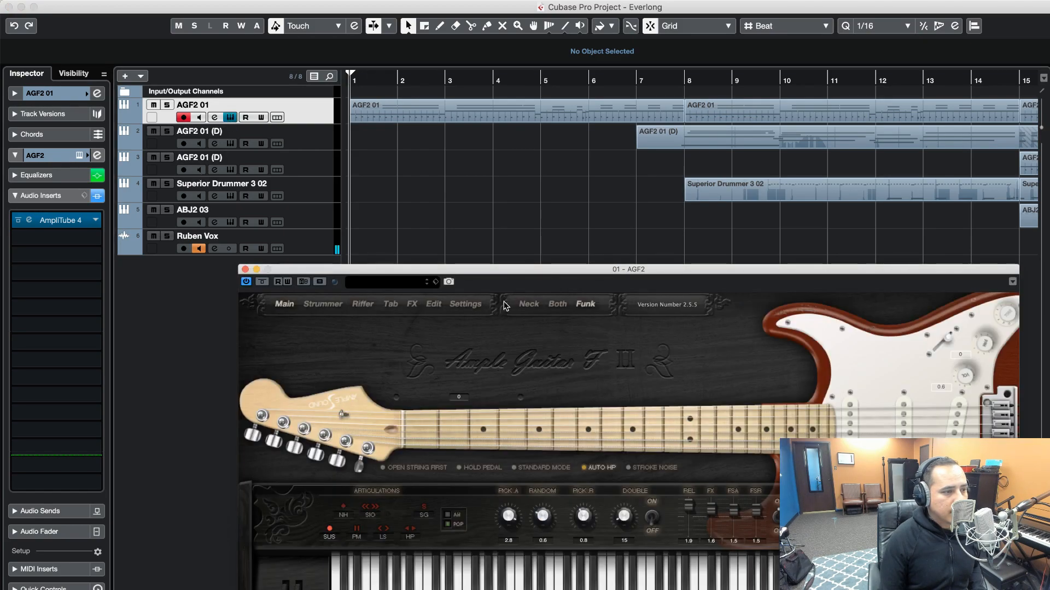
left_click(54, 156)
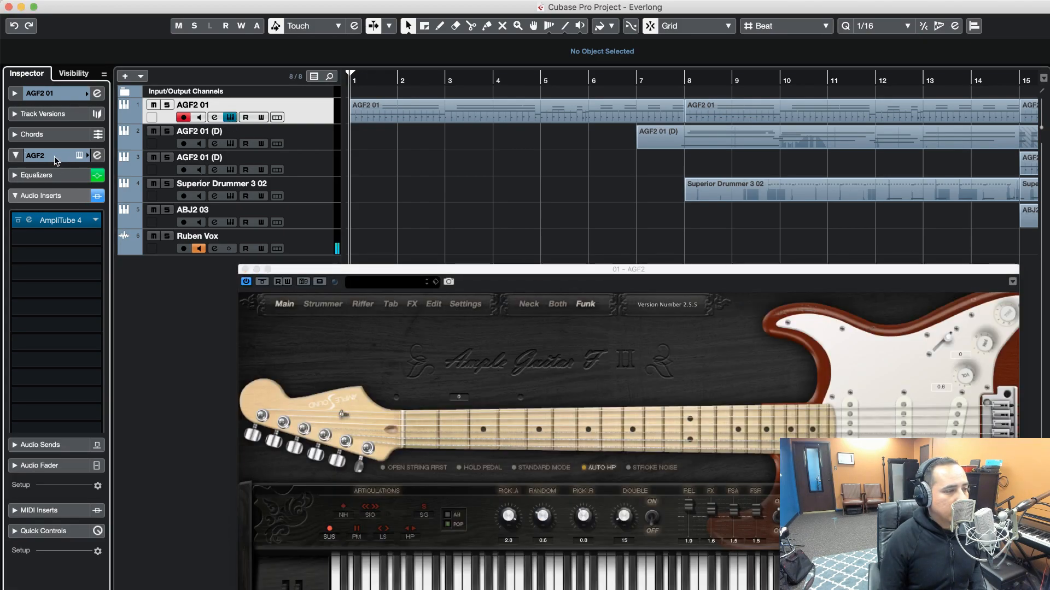
left_click(52, 196)
left_click(52, 221)
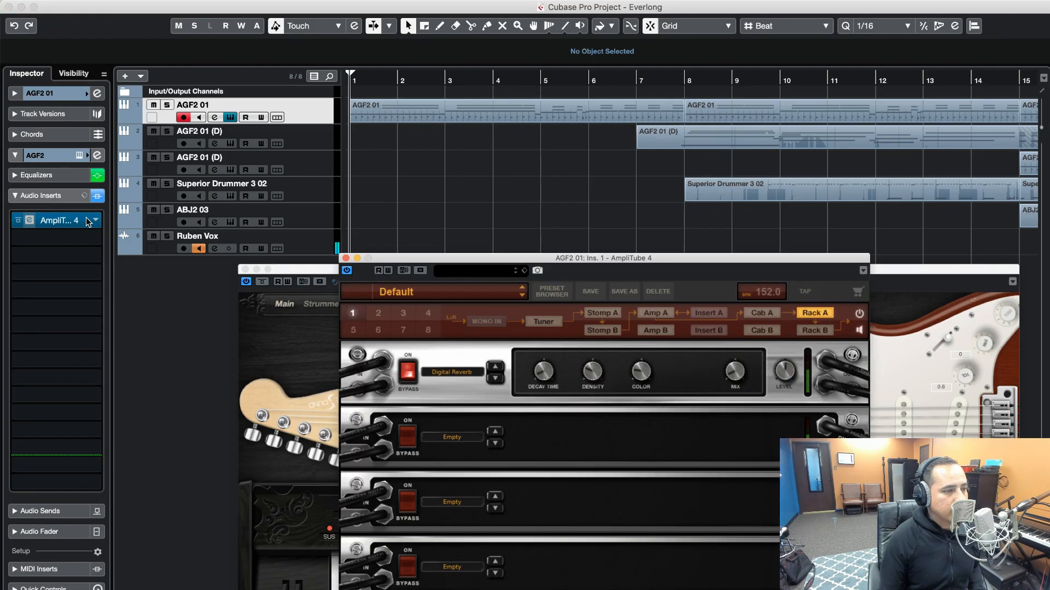
left_click(605, 315)
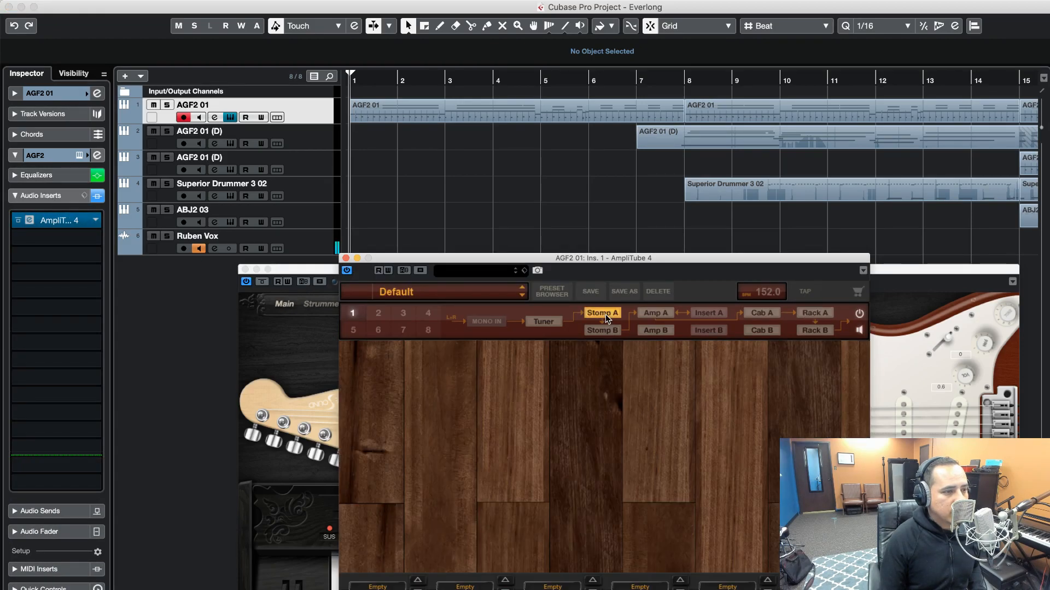
left_click(642, 313)
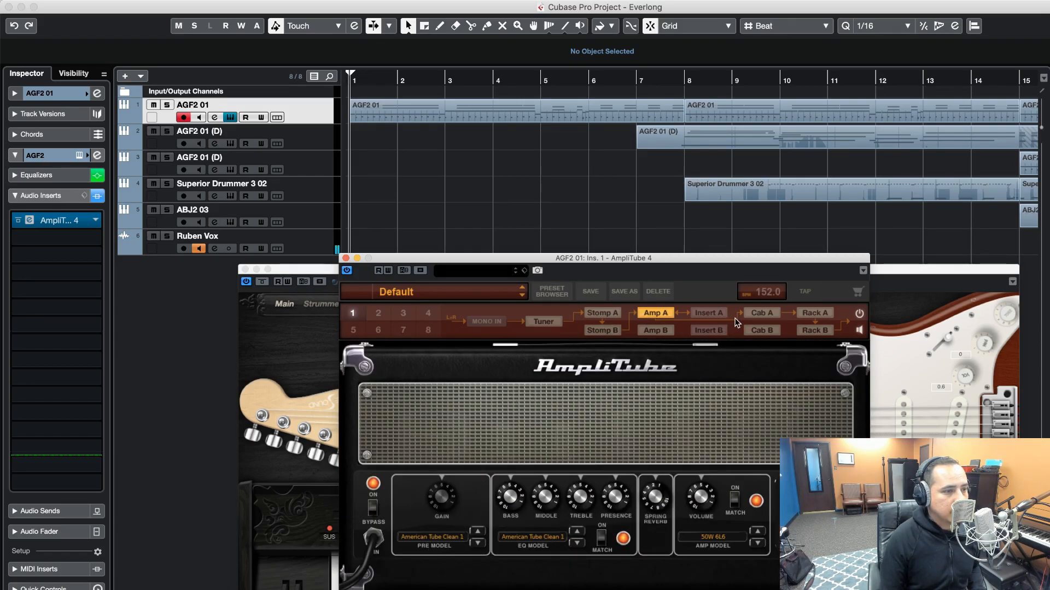
left_click(612, 317)
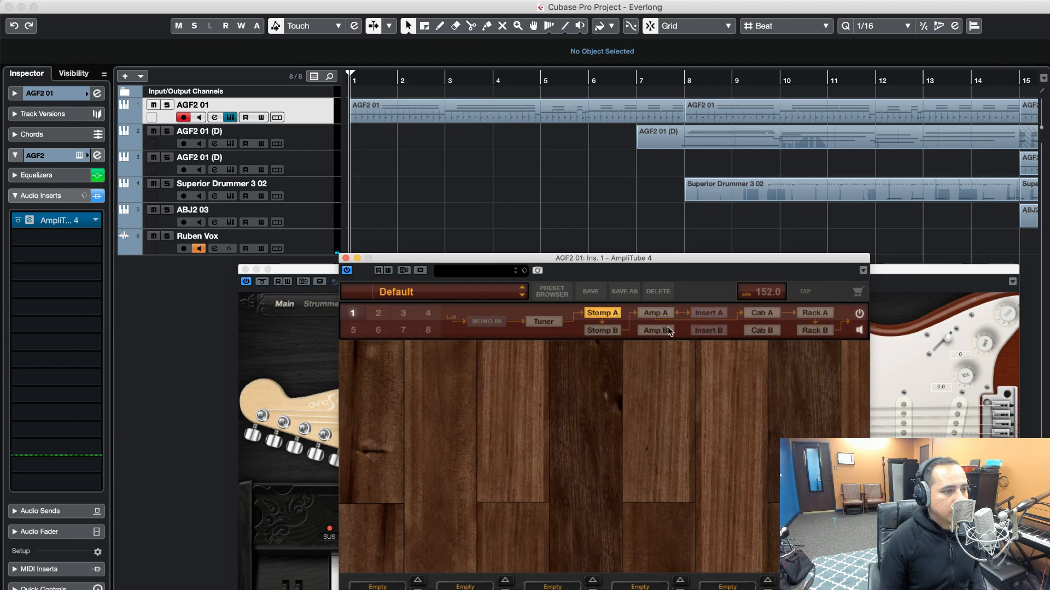
left_click(346, 258)
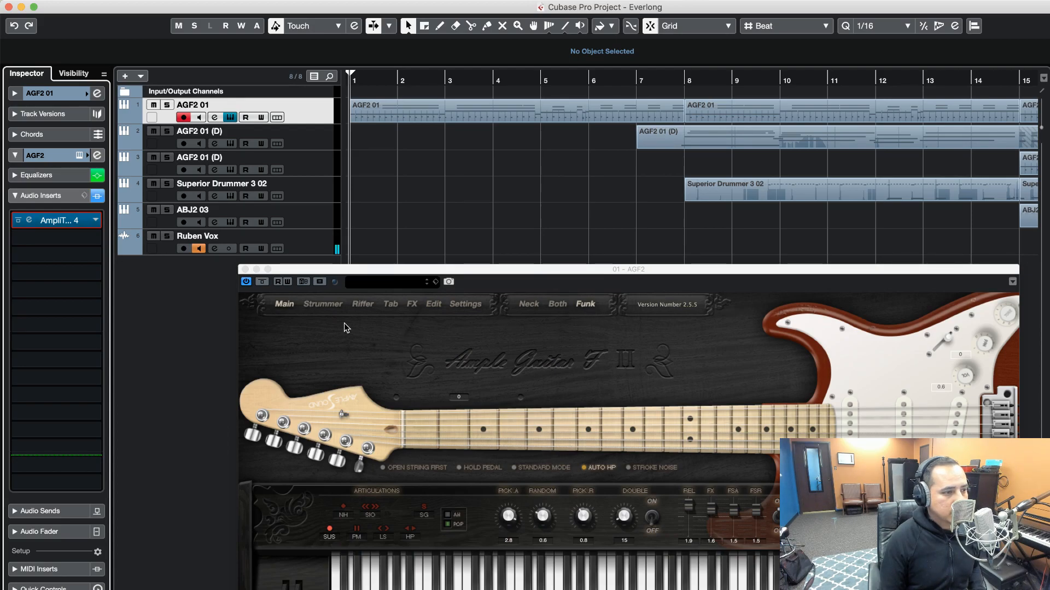
View the Everlong Intro riff in AGF2's Riffer, close the instrument, and play back the intro
left_click(364, 305)
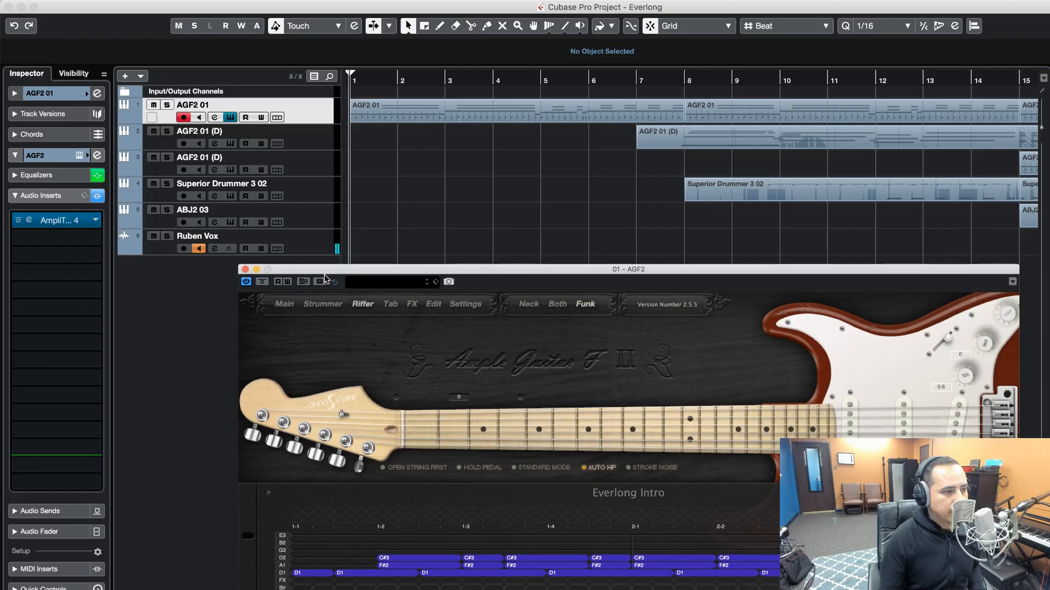
left_click(245, 270)
key("space")
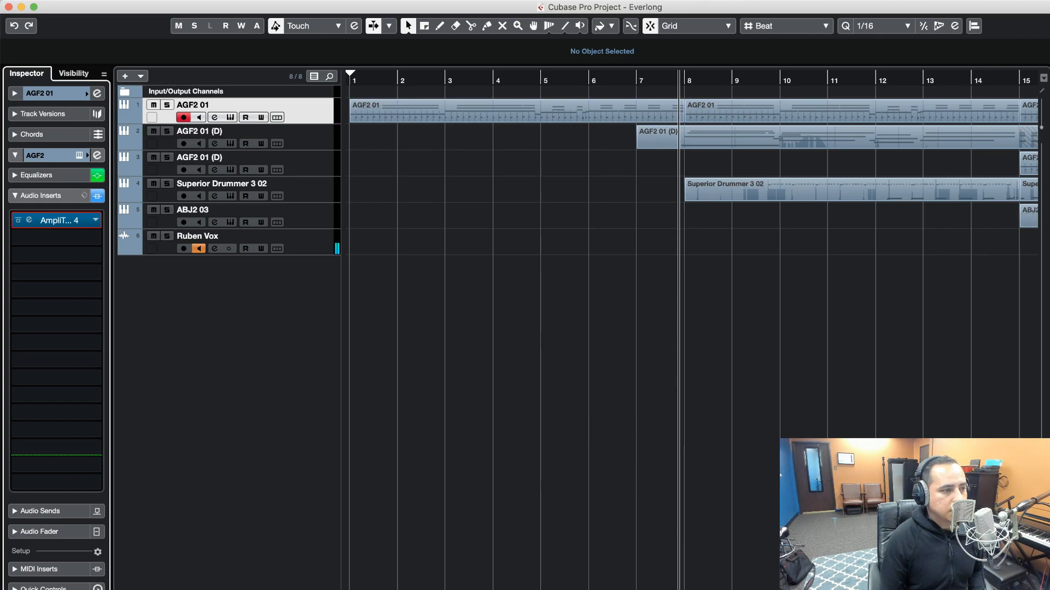
Reopen the AGF2 instrument and examine the String 6 tuner on its main page
left_click(230, 117)
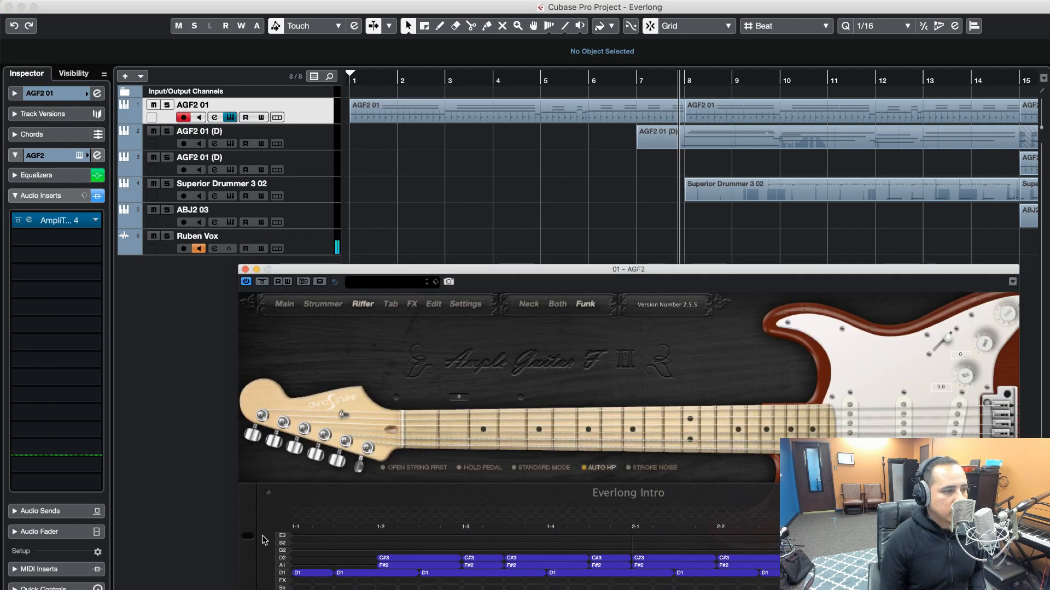
left_click(292, 308)
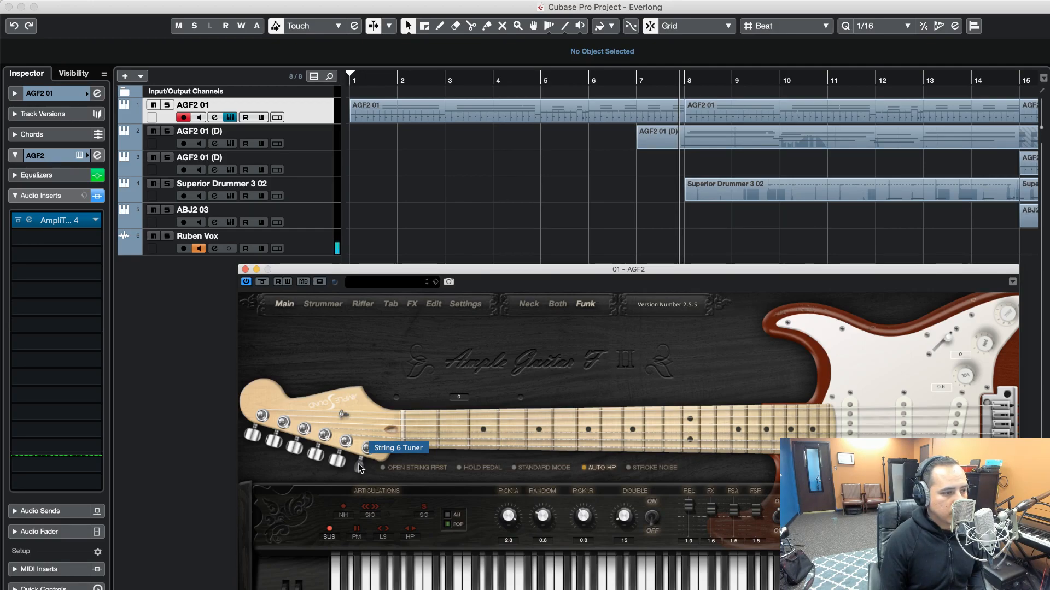
left_click_drag(359, 466, 361, 469)
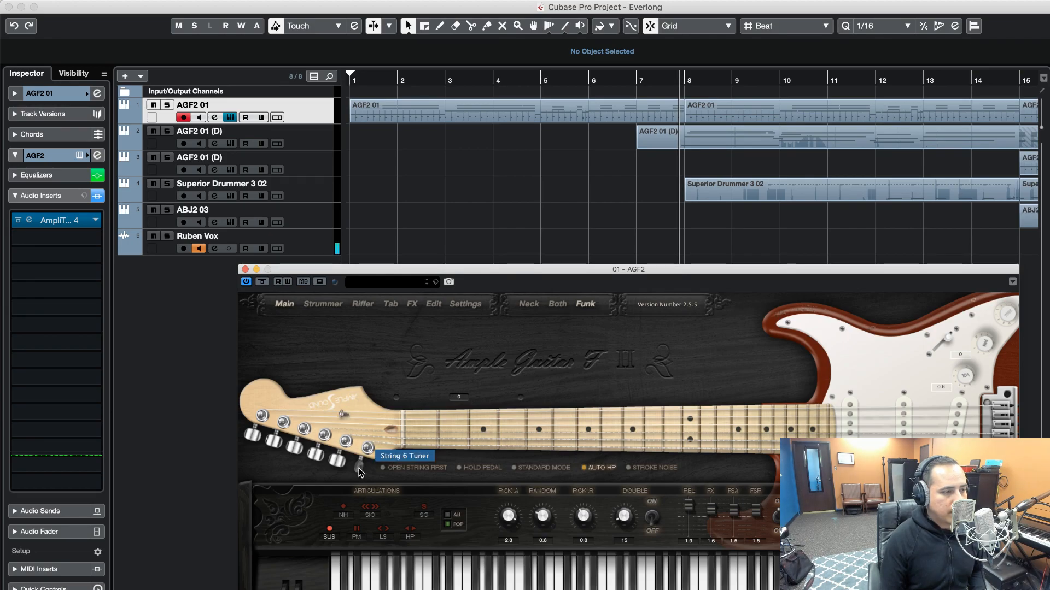
left_click_drag(360, 470, 363, 448)
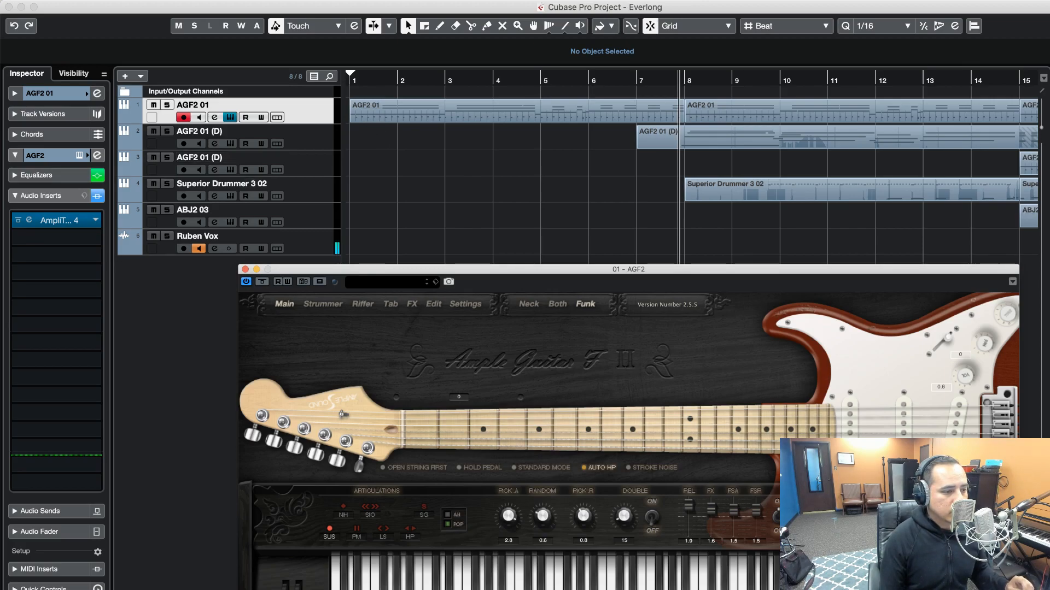
Switch to Apogee Control, view its channel mixer, close it, and return to the Cubase project
key("super+Tab")
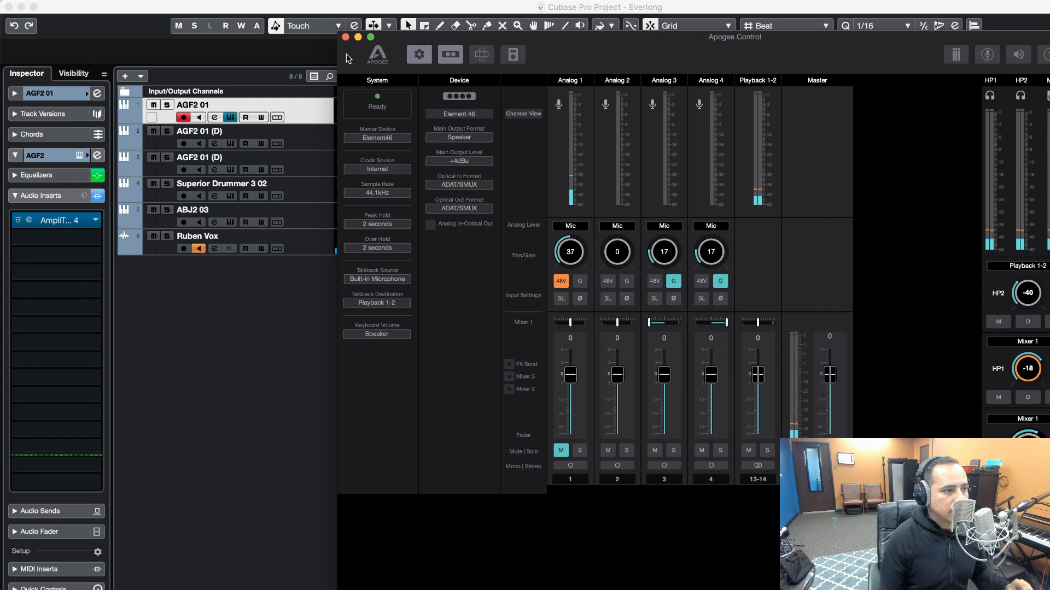
left_click(345, 36)
left_click(431, 164)
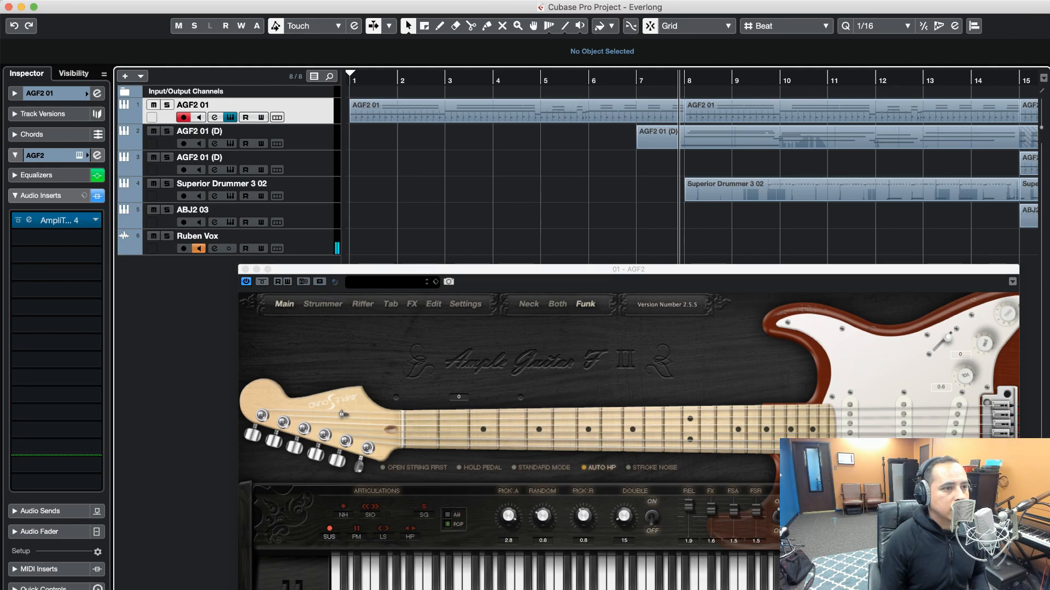
key("super+Tab")
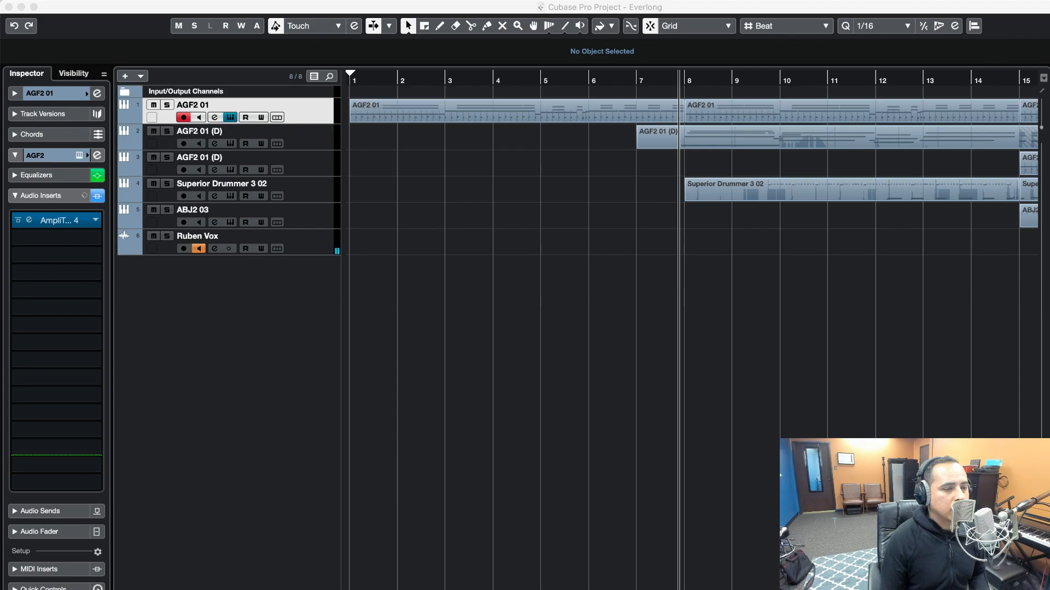
left_click(606, 313)
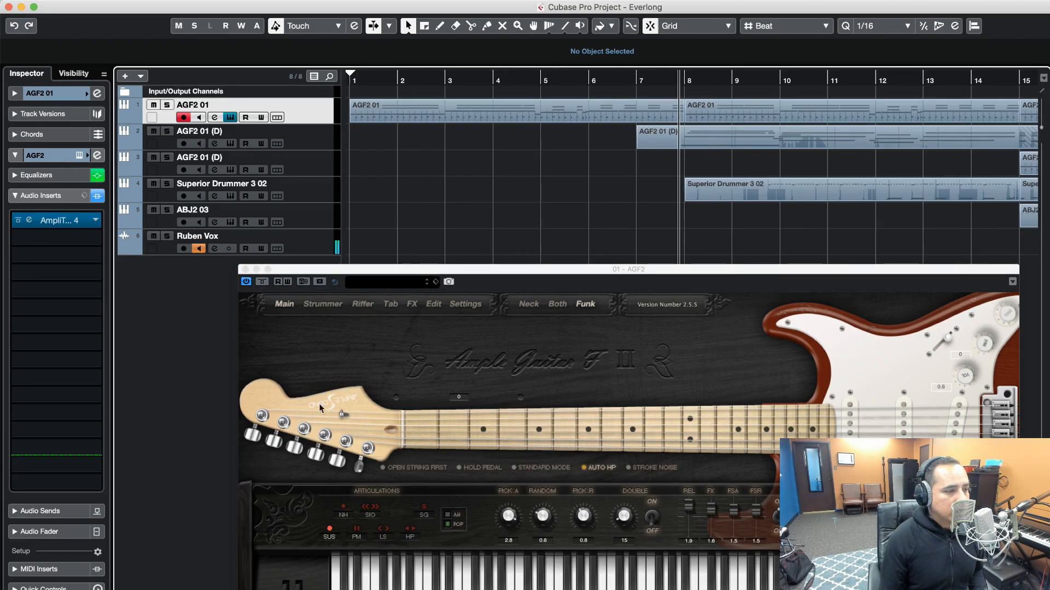
Clear all notes from the Everlong Intro riff in AGF2's Riffer and close the instrument
left_click(354, 310)
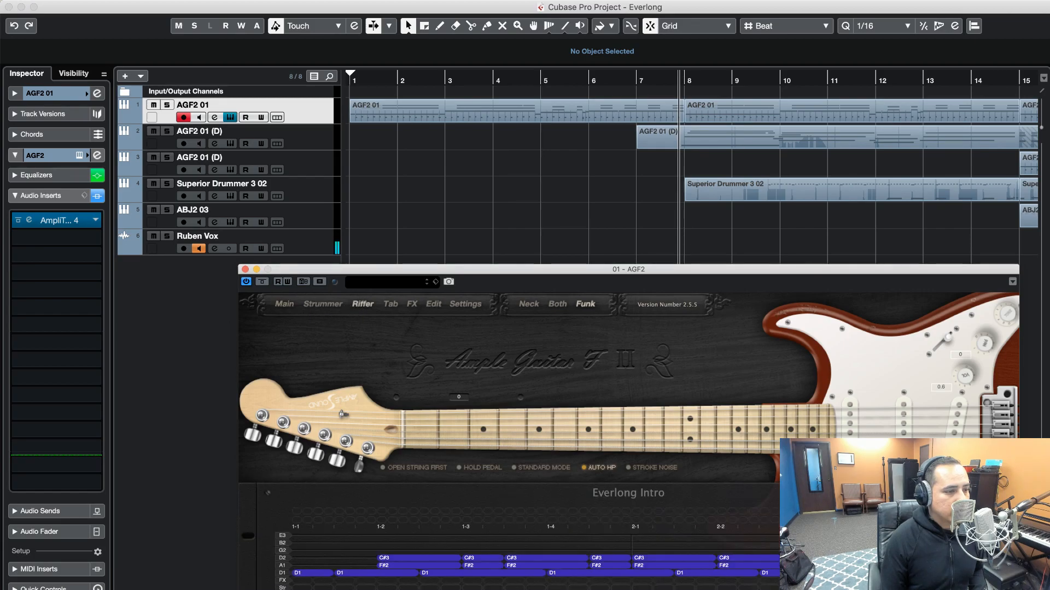
left_click(385, 589)
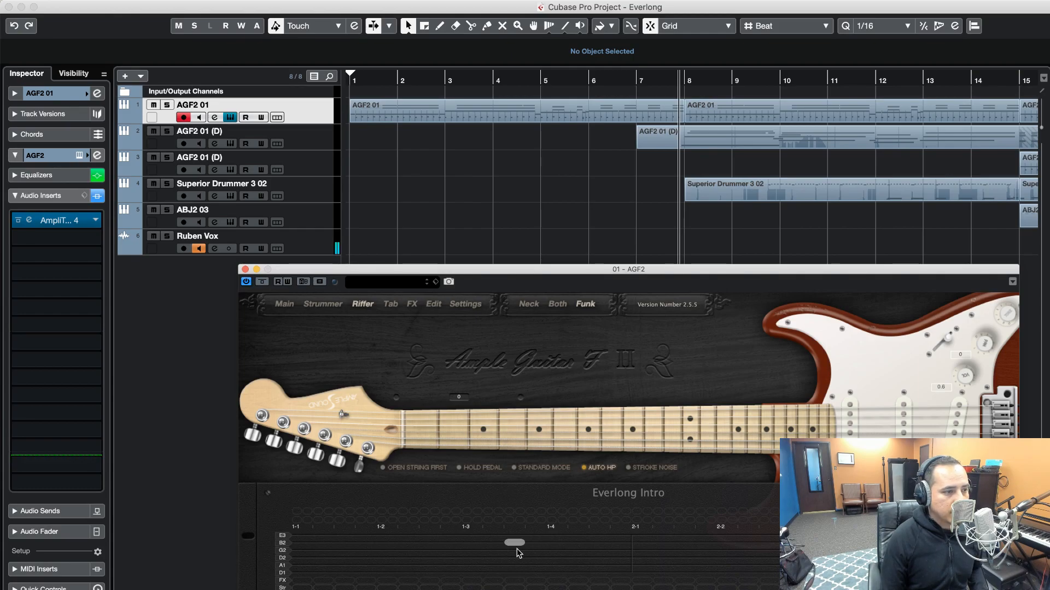
left_click(245, 270)
Delete the AGF2 01 clip spanning bars 1 to 8 and place the playback cursor halfway through bar 1
left_click(412, 113)
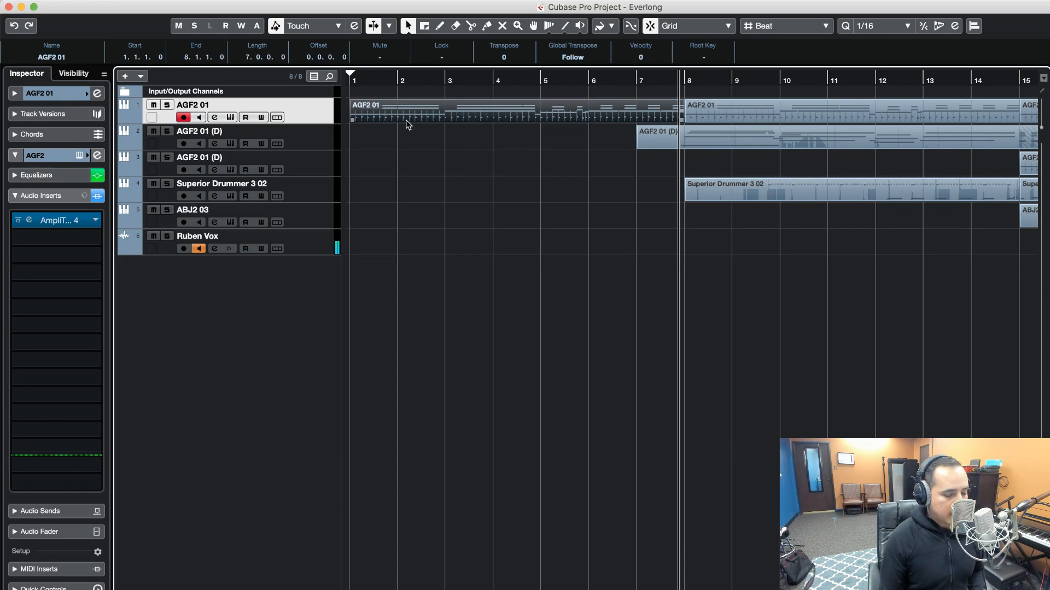
key("Delete")
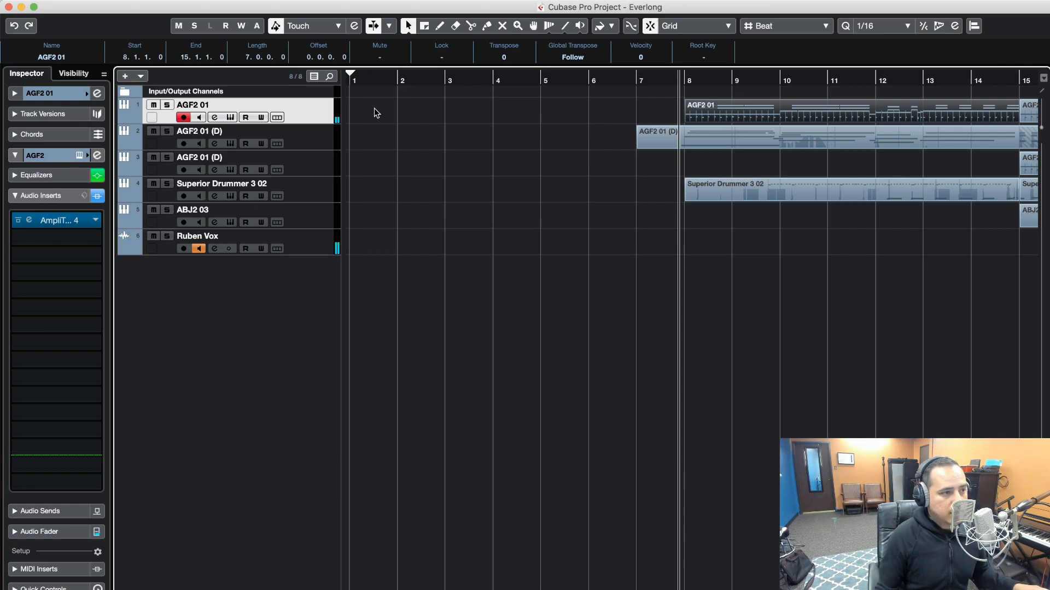
left_click(372, 82)
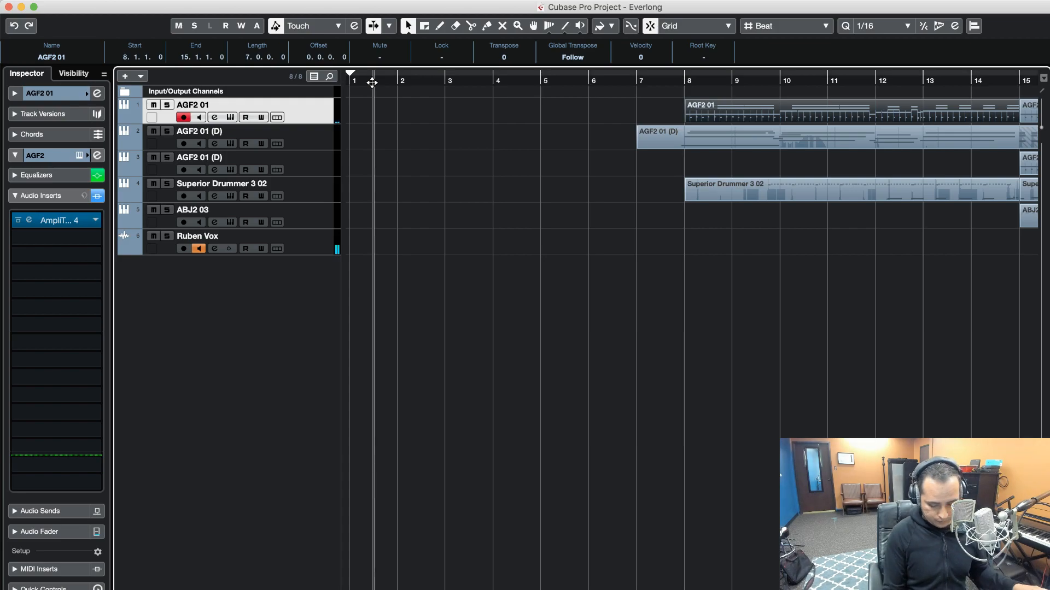
key("Home")
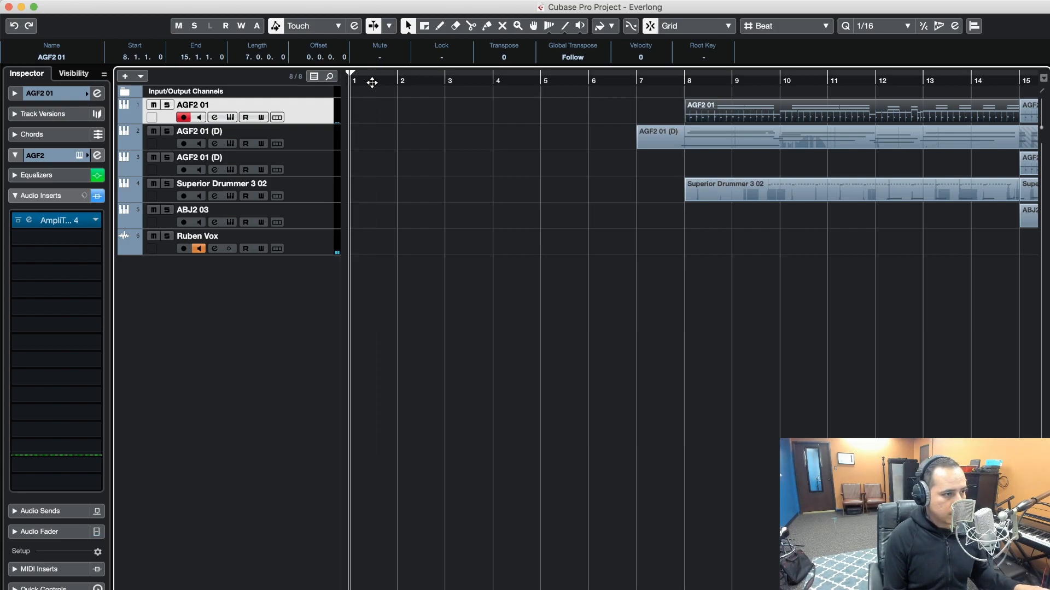
key("KP_Multiply")
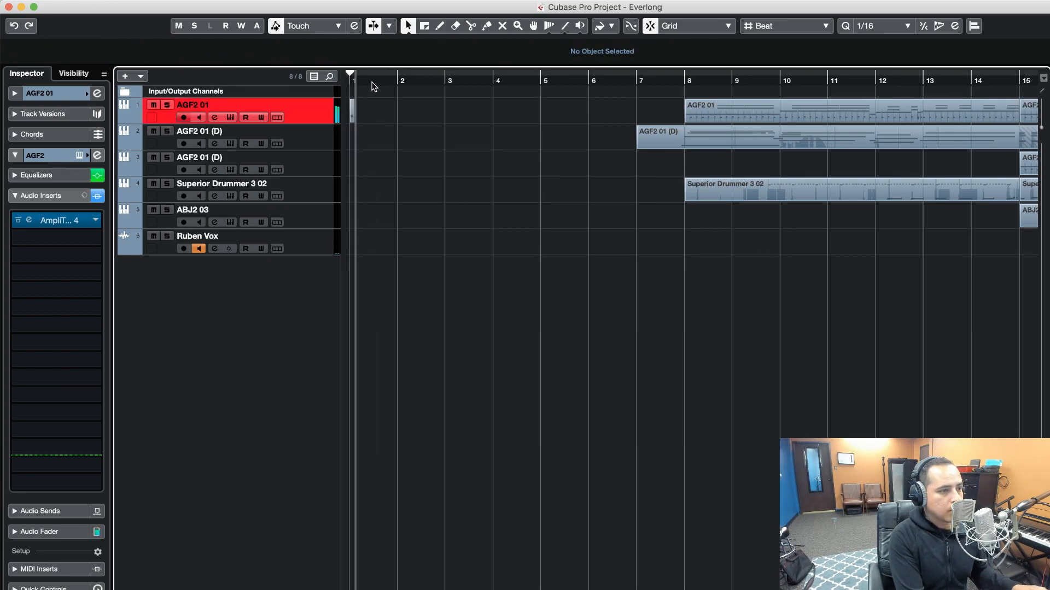
key("space")
key("super+z")
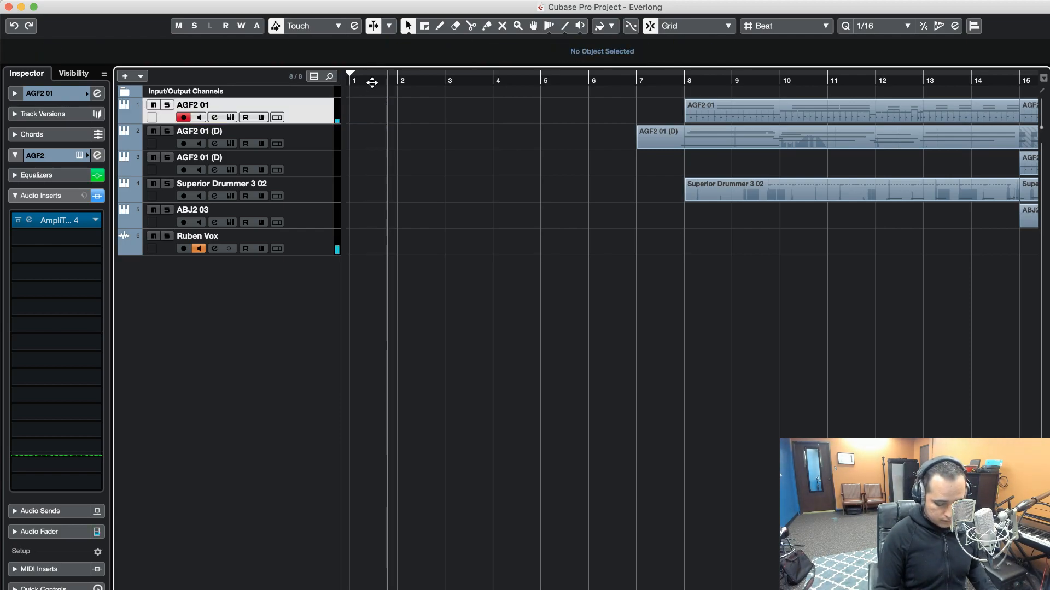
Record a new take of the intro riff on the AGF2 01 track, starting from bar 1
key("KP_Decimal")
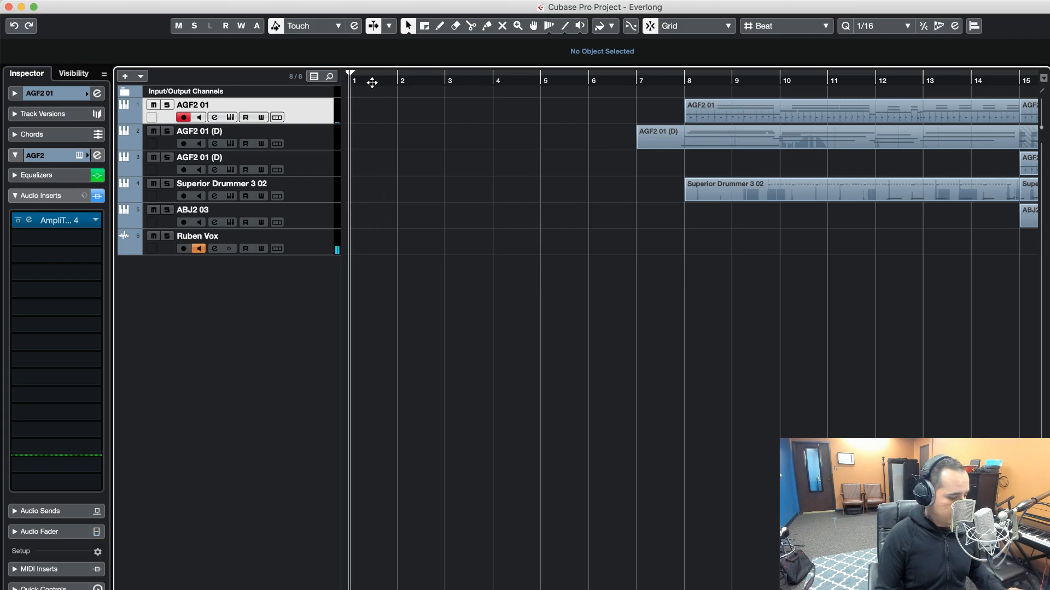
key("KP_Multiply")
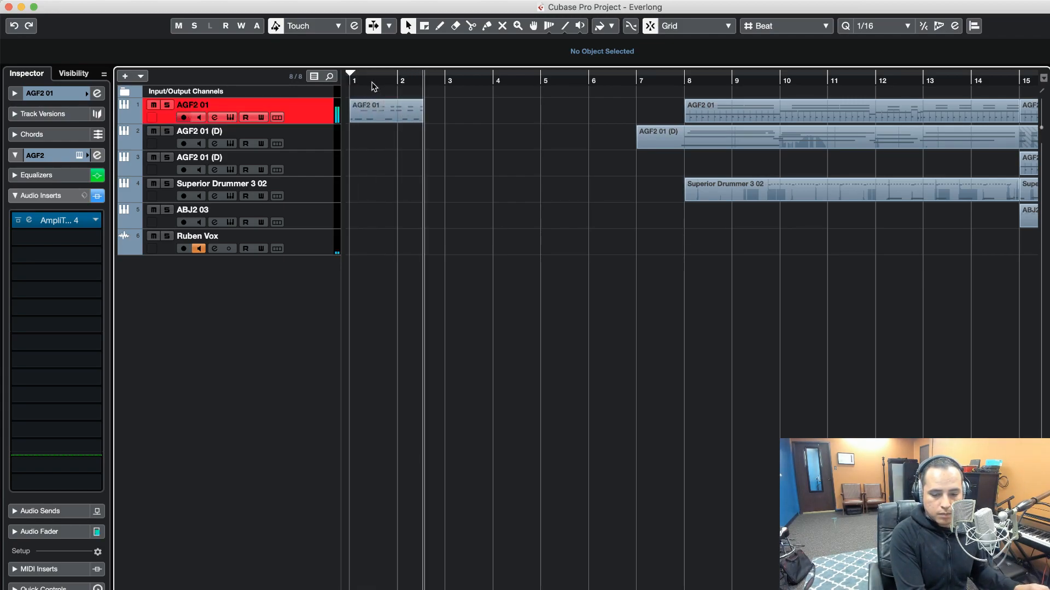
key("space")
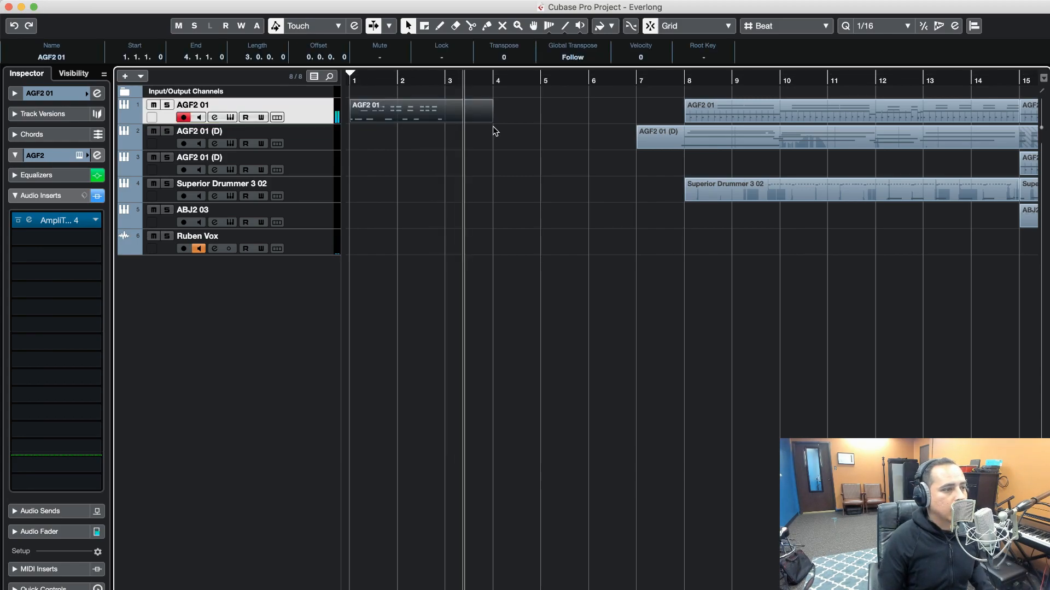
Open the newly recorded clip in the note editor and quantize all its notes to 1/8
double_click(423, 113)
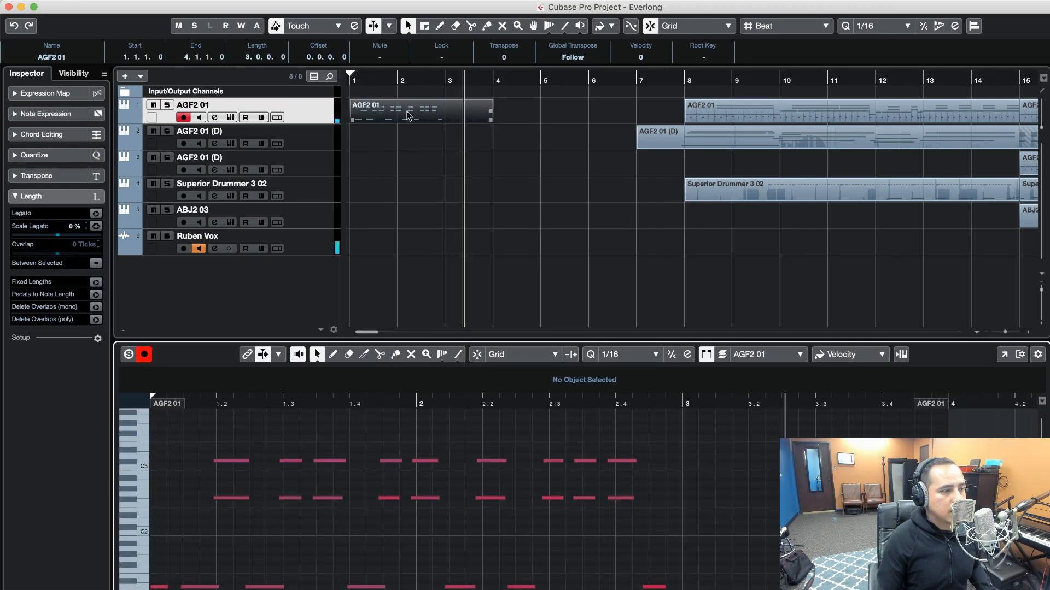
key("super+a")
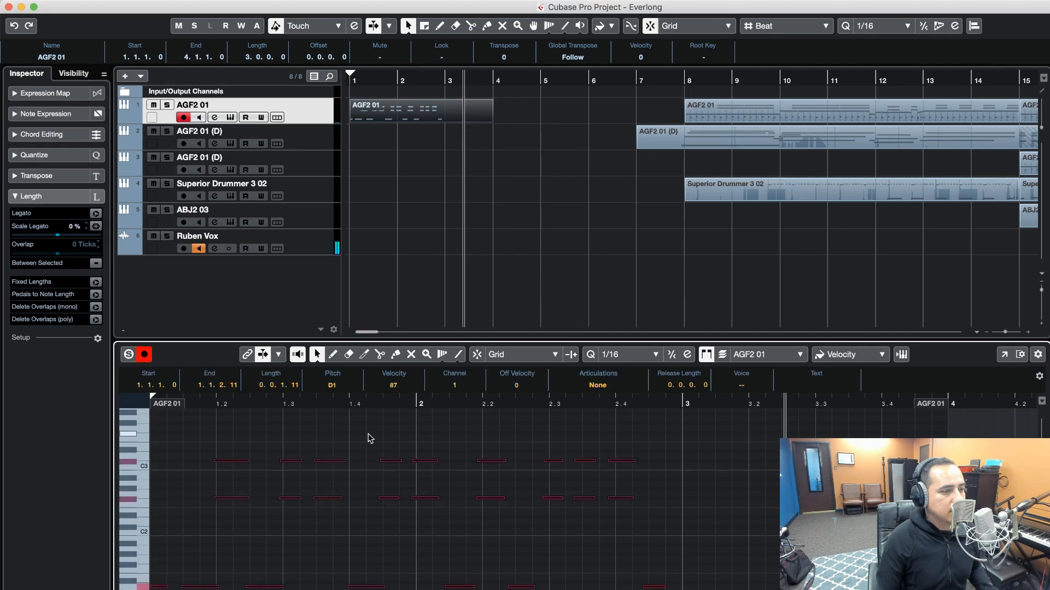
left_click(654, 356)
left_click(646, 346)
key("q")
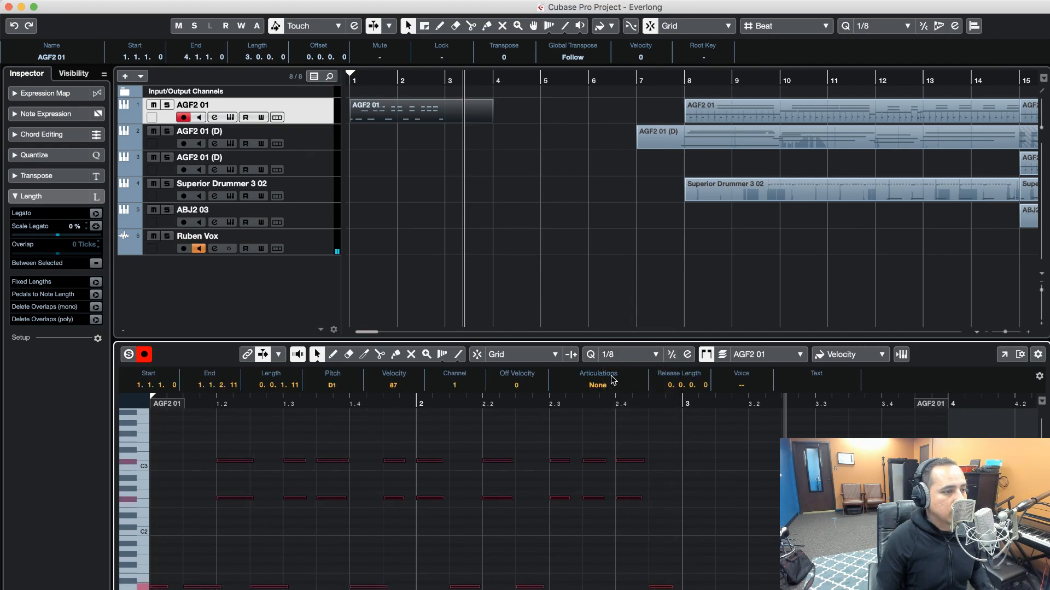
Continue recording the guitar part on the AGF2 01 track through bar 4 and quantize all notes to 1/8
key("period")
key("space")
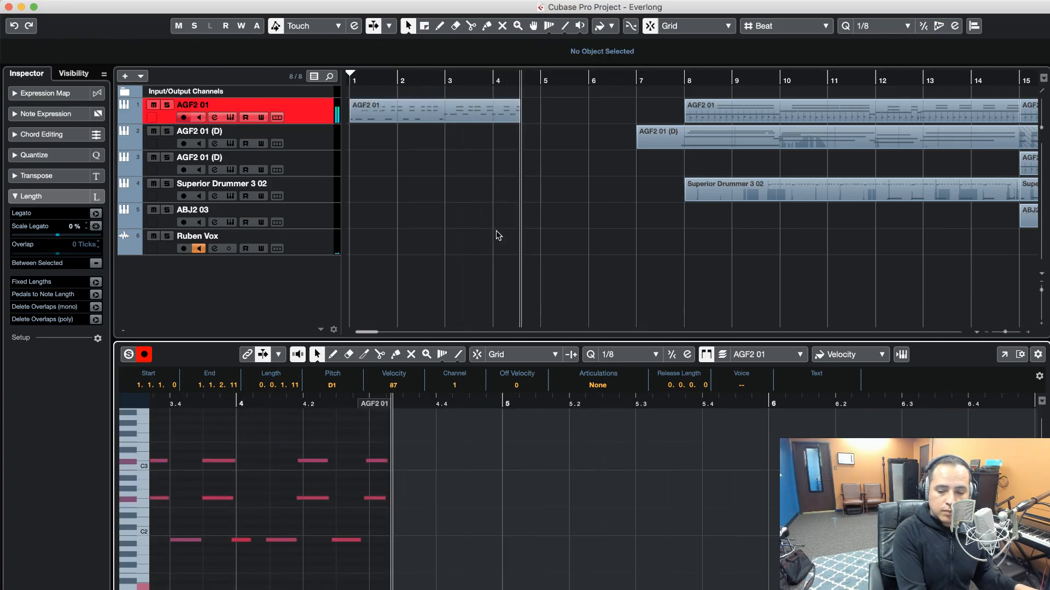
key("space")
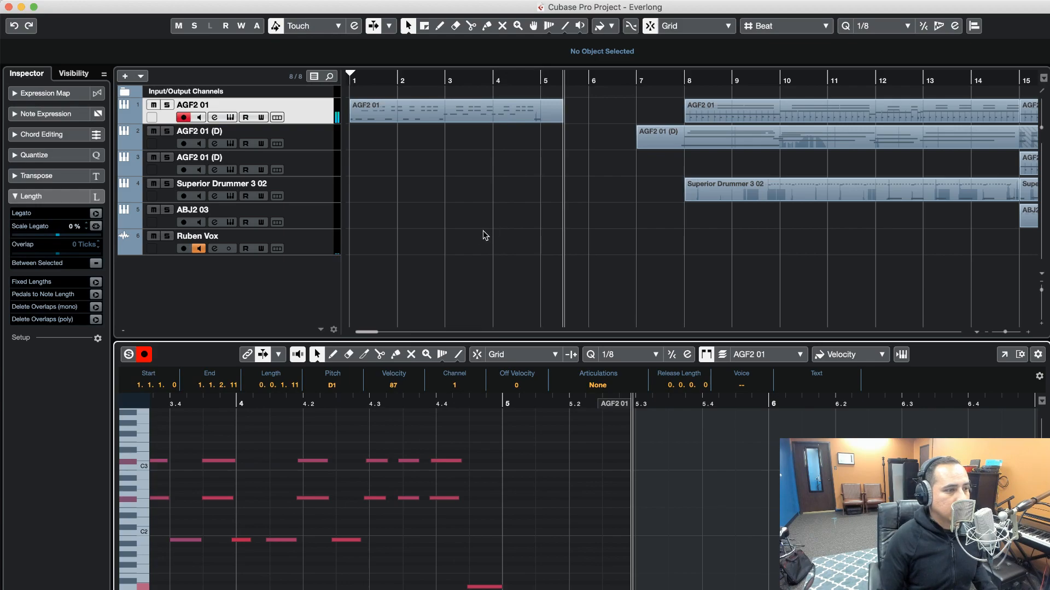
key("super+a")
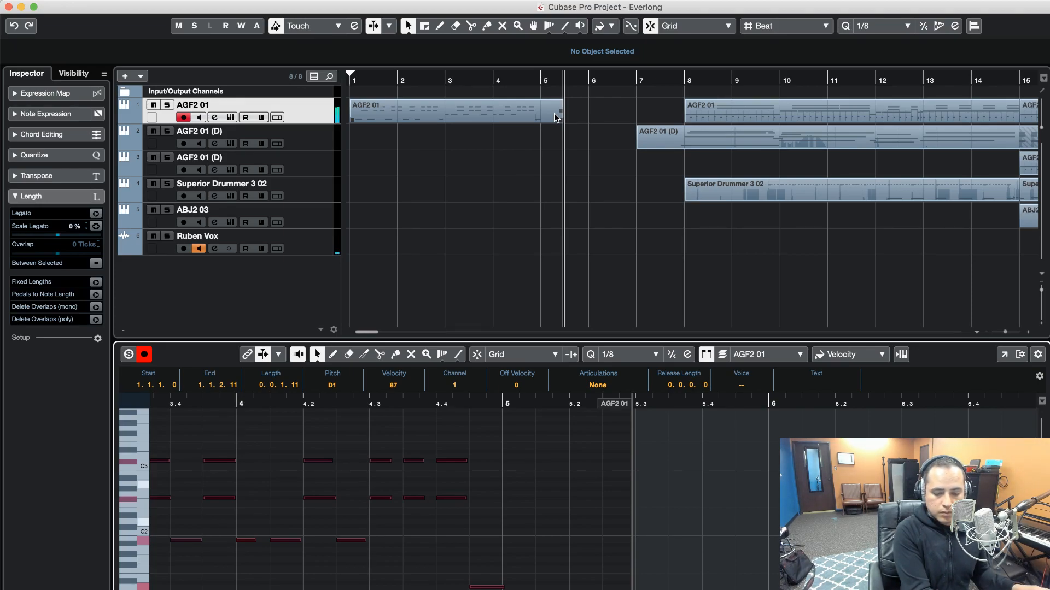
Record the next phrase on the AGF2 01 track from bar 5 and play back the transition into it
key("KP_Subtract")
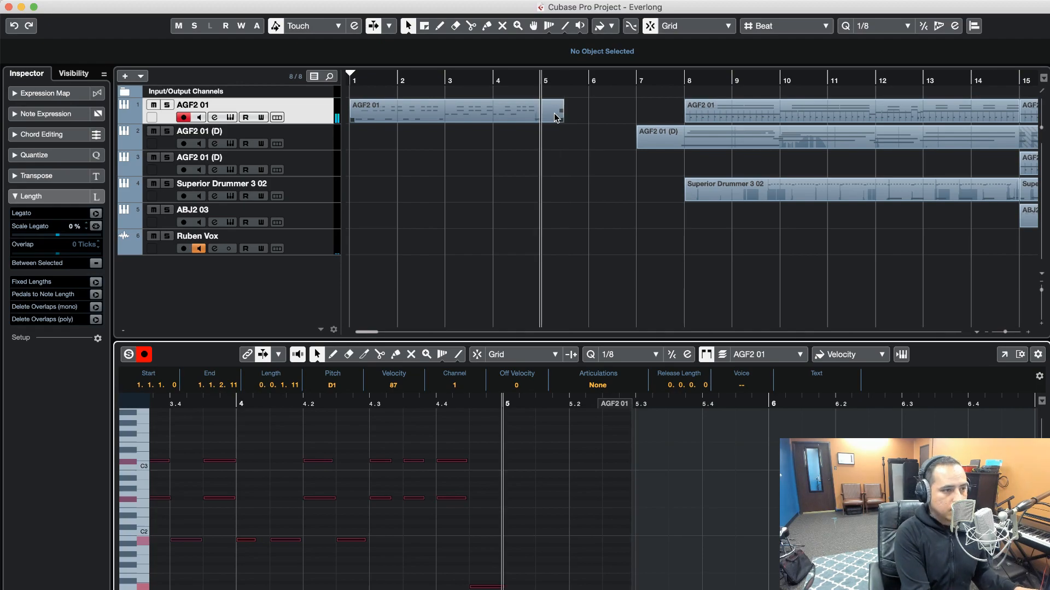
key("KP_Multiply")
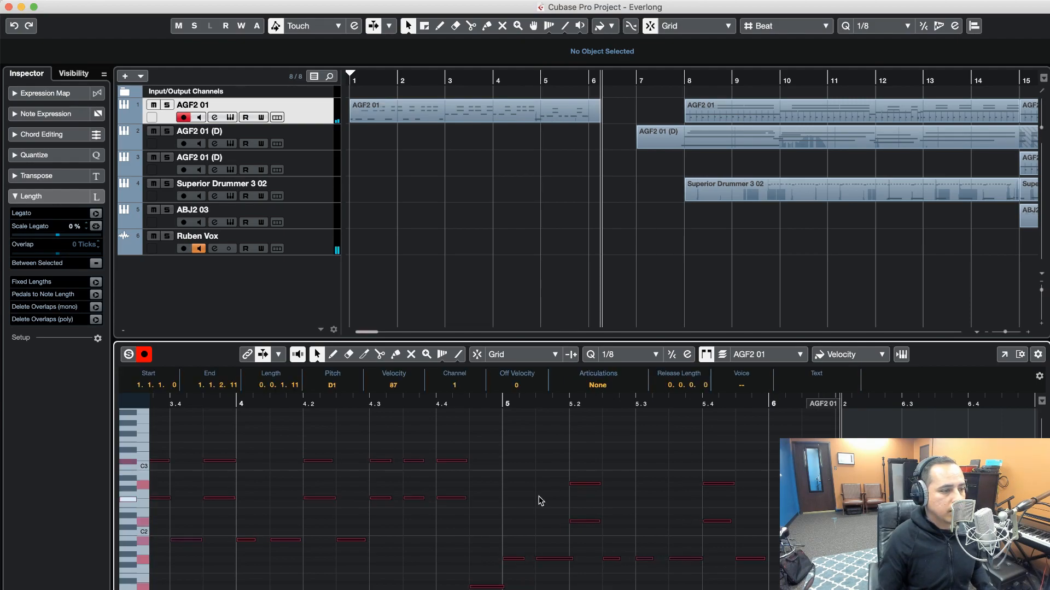
key("space")
left_click(425, 406)
key("space")
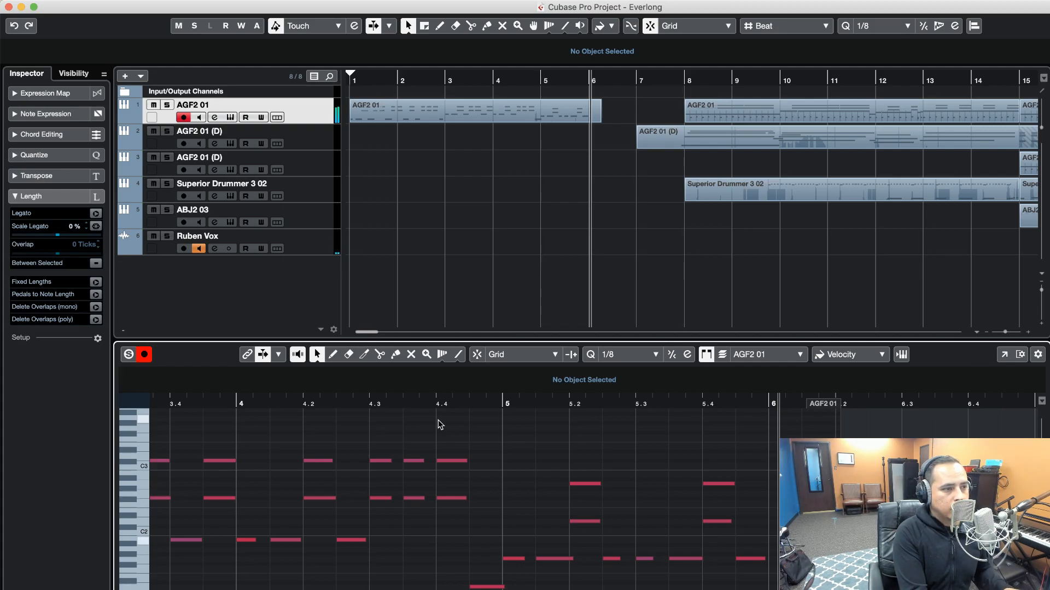
Delete the old AGF2 01 clip spanning bars 8 to 15 and record the next riff phrase from bar 6
left_click(735, 116)
key("Delete")
left_click(612, 83)
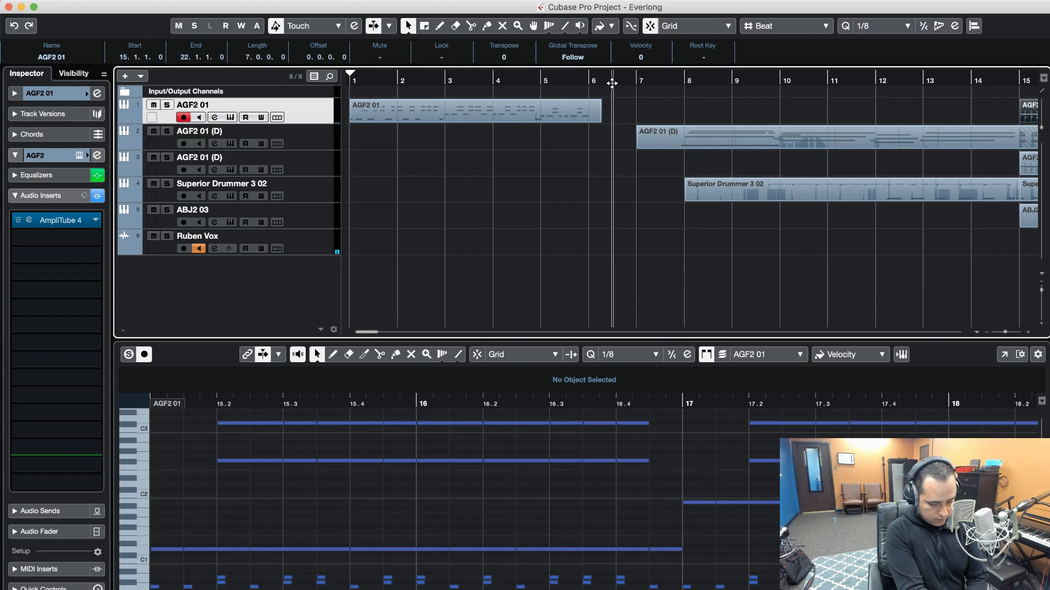
key("KP_Subtract")
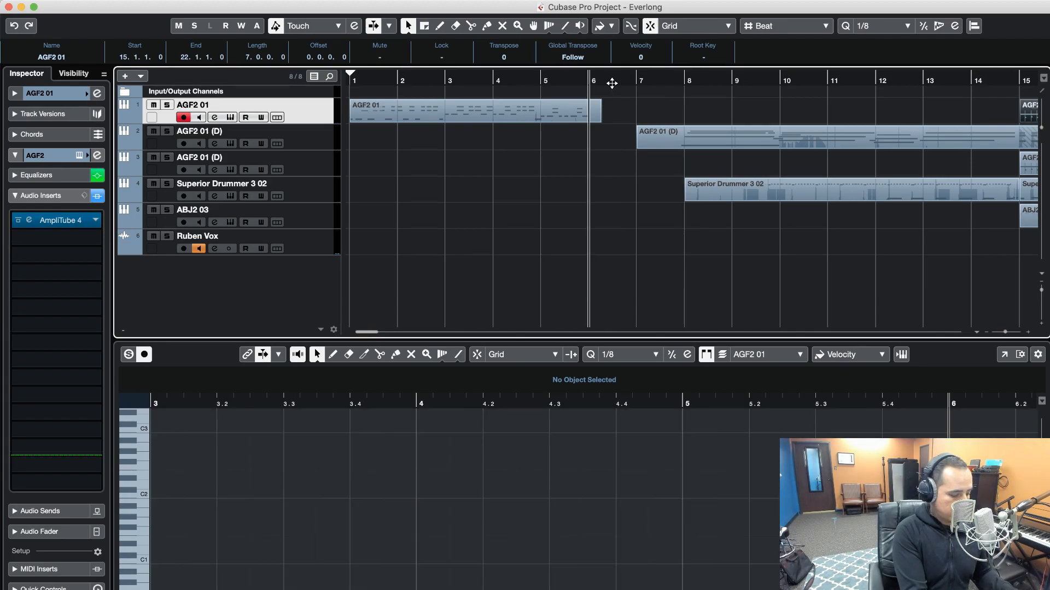
key("KP_Multiply")
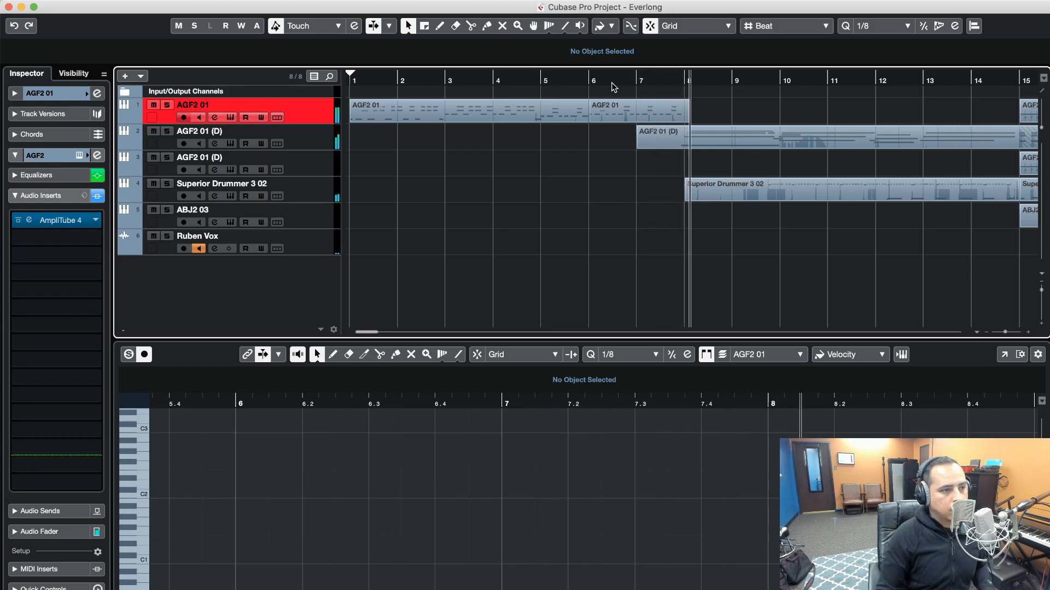
key("space")
Quantize all notes of the clip starting at bar 6 to 1/8 and trim the clip's end to bar 8
left_click(534, 452)
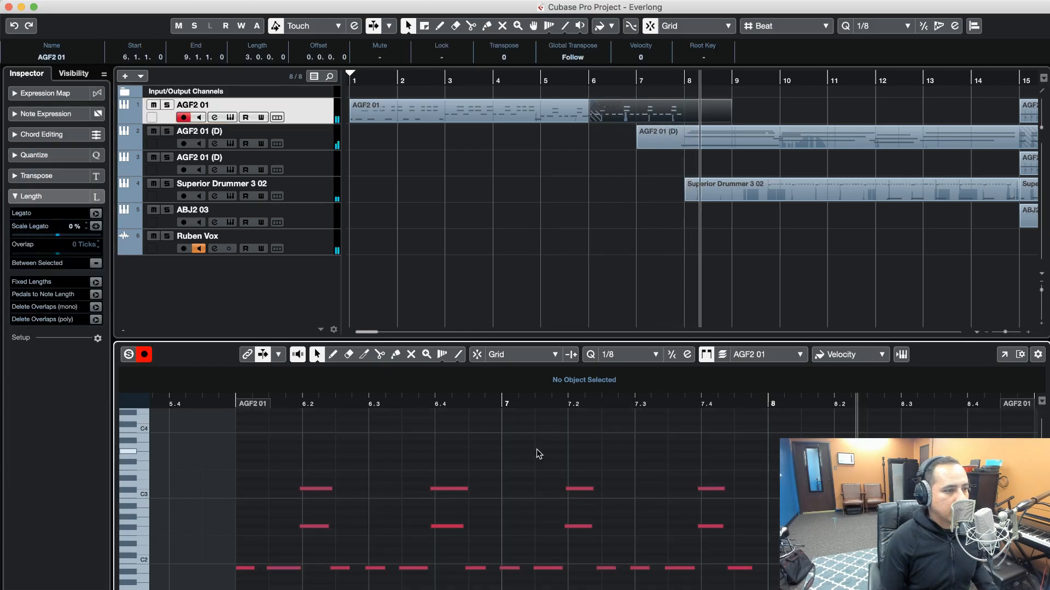
key("super+a")
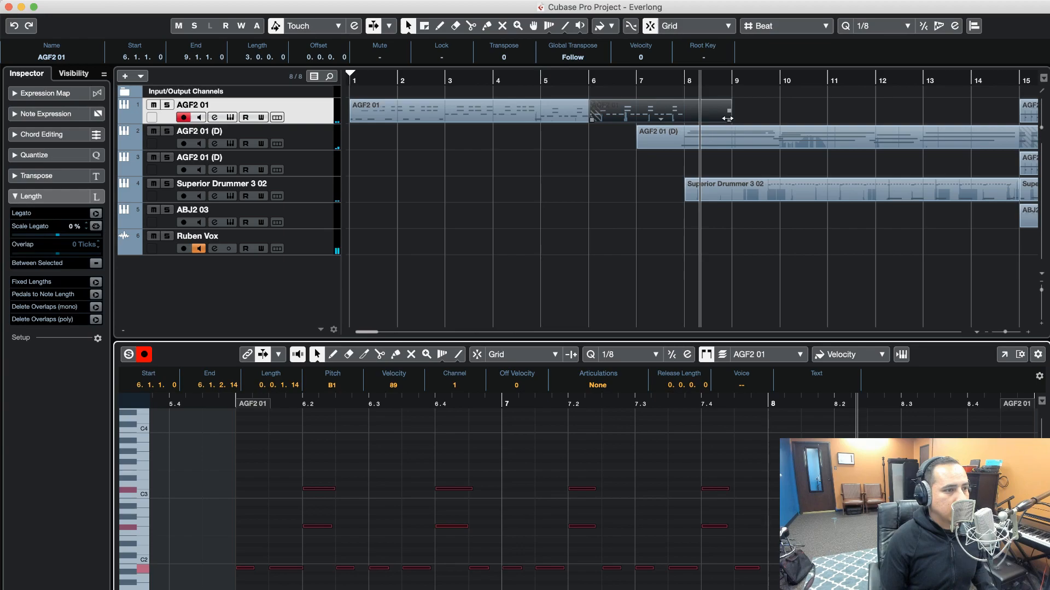
left_click_drag(691, 119, 685, 119)
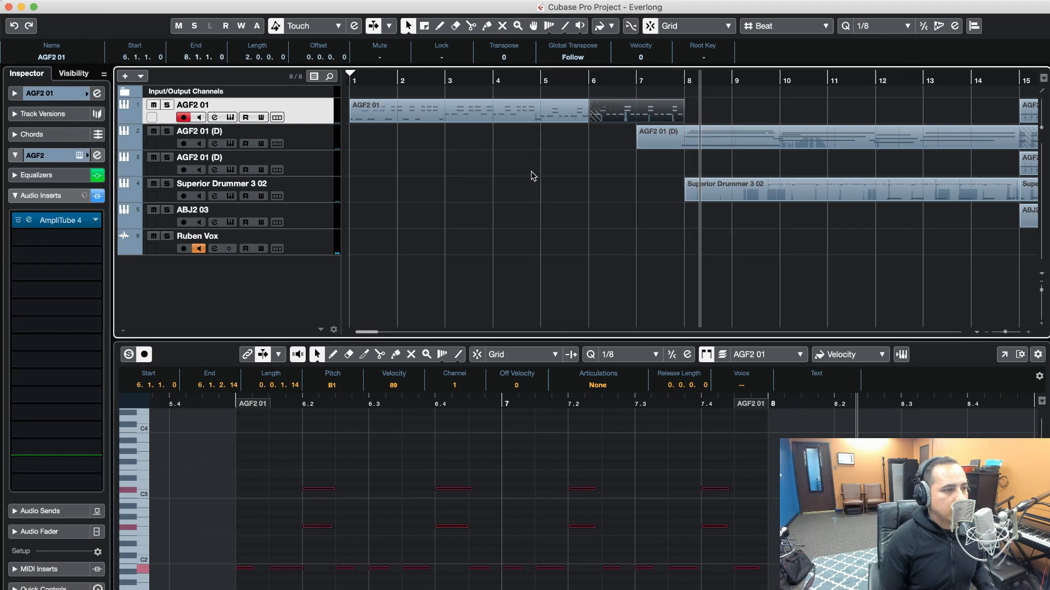
left_click(532, 175)
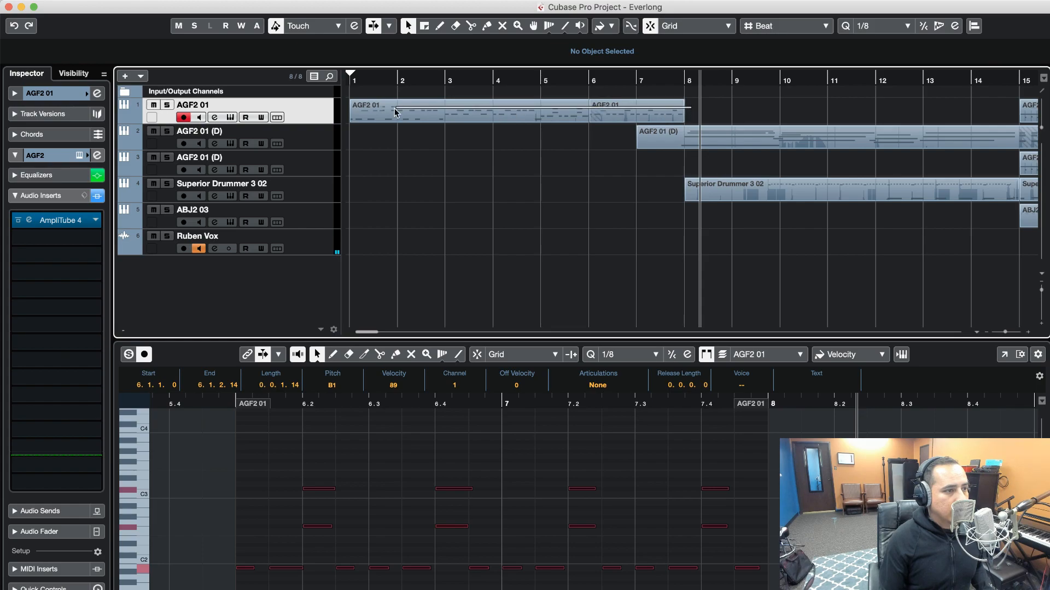
Split the two recorded AGF2 01 clips at every bar line from bar 2 to bar 7 and return to the selection tool
right_click(373, 113)
left_click(372, 114)
right_click(393, 112)
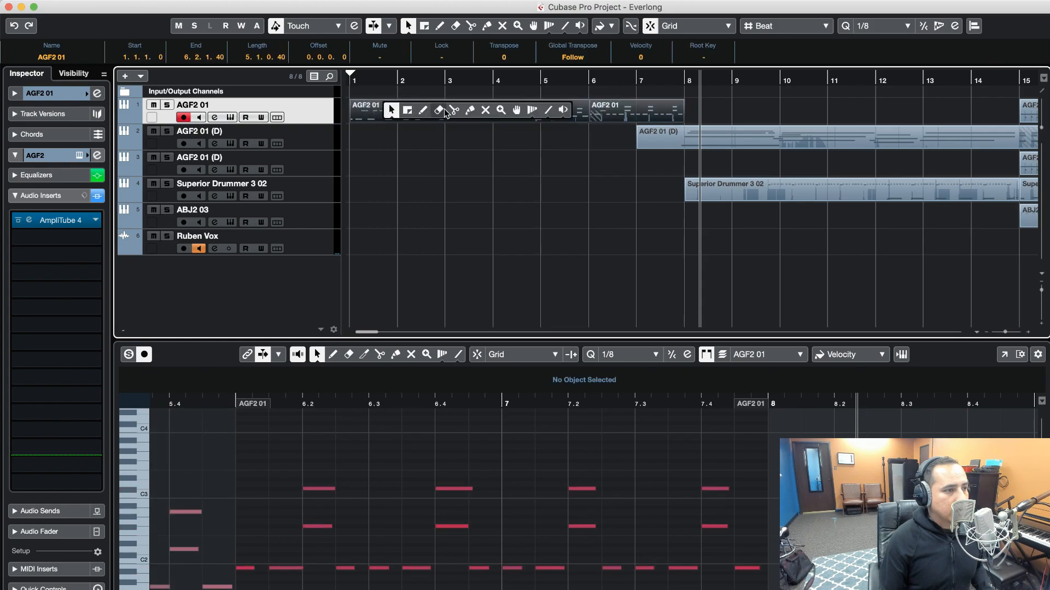
left_click(471, 111)
right_click(437, 112)
double_click(437, 113)
right_click(433, 113)
left_click(433, 113)
right_click(432, 113)
left_click(495, 112)
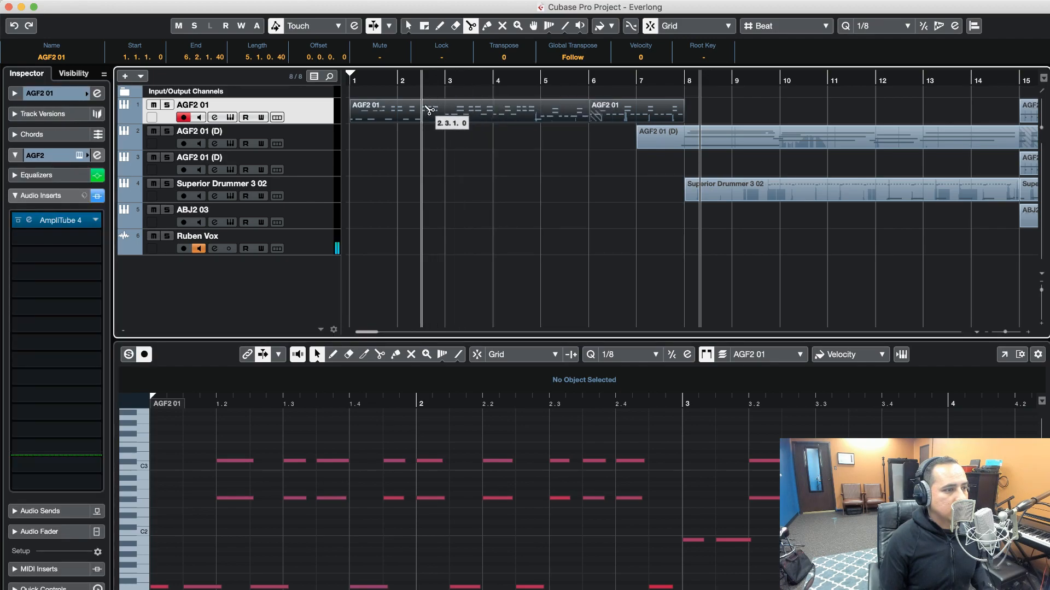
left_click(398, 109)
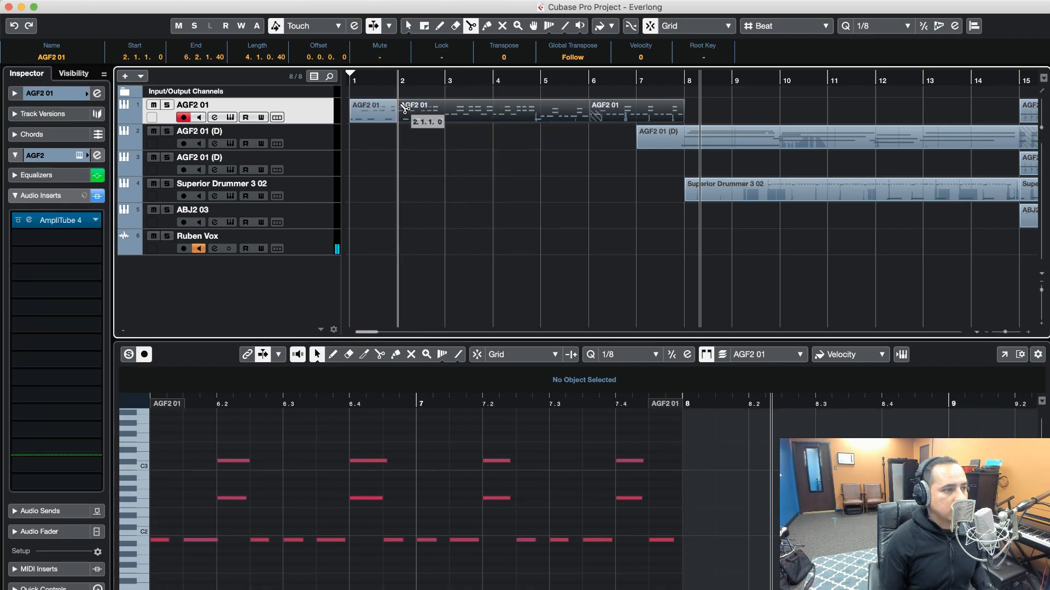
left_click(446, 111)
left_click(494, 111)
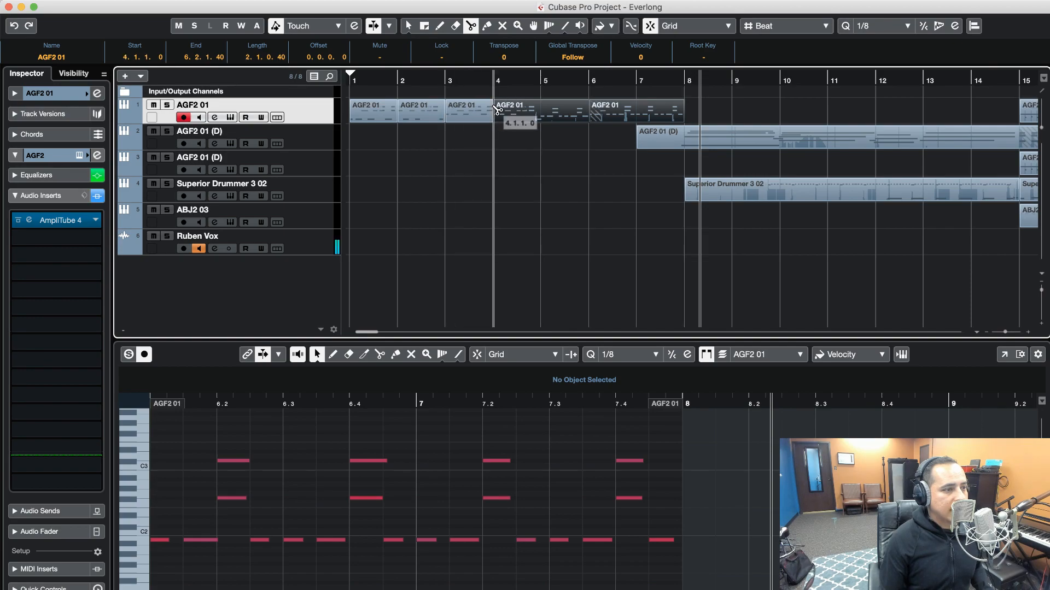
left_click(541, 111)
left_click(588, 111)
left_click(637, 111)
right_click(418, 126)
left_click(418, 121)
Open the AGF2 instrument and copy the one-bar clip at bar 1 to the start of the Riffer's Everlong Intro riff
left_click(368, 116)
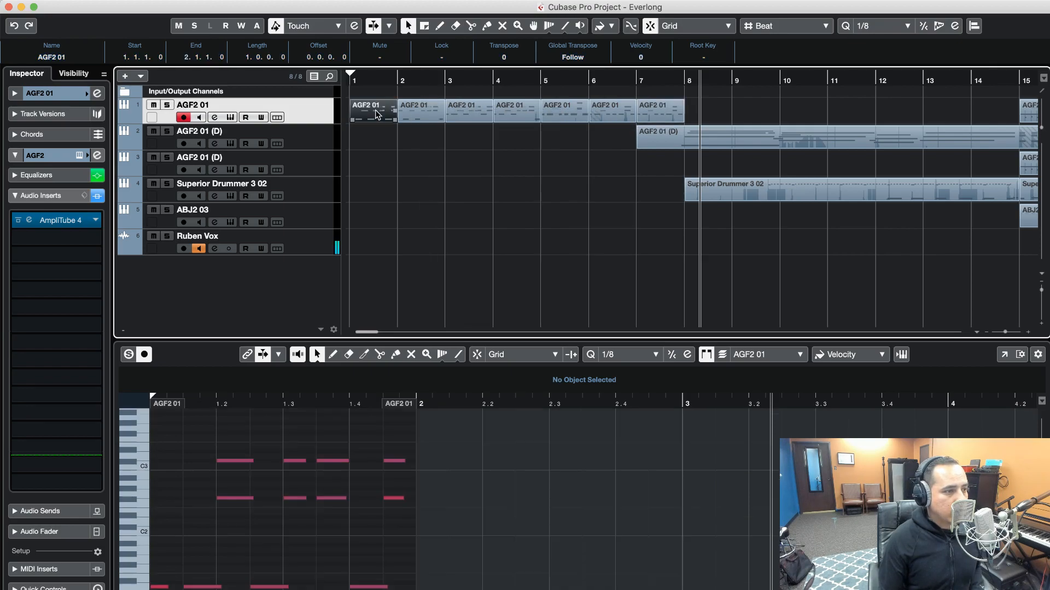
left_click(231, 119)
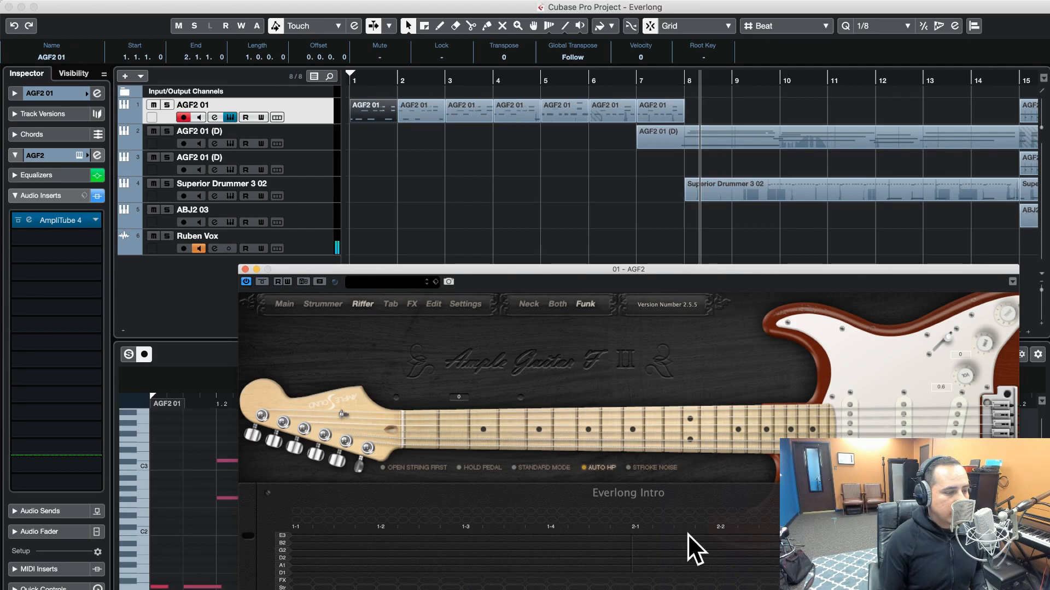
mouse_move(601, 270)
left_mouse_down()
mouse_move(605, 244)
mouse_move(609, 260)
left_mouse_up()
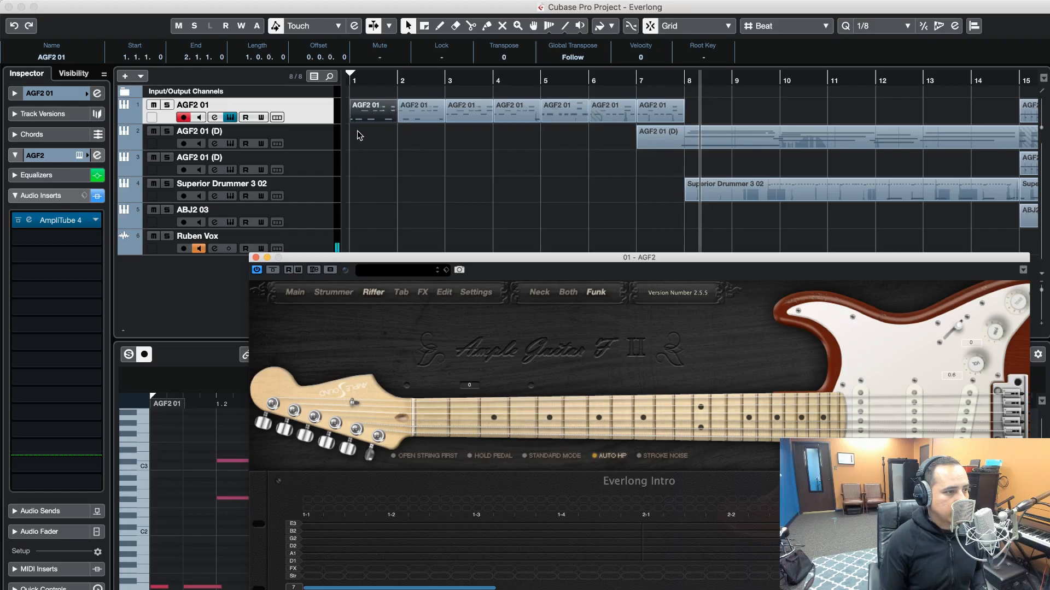
left_click(371, 116)
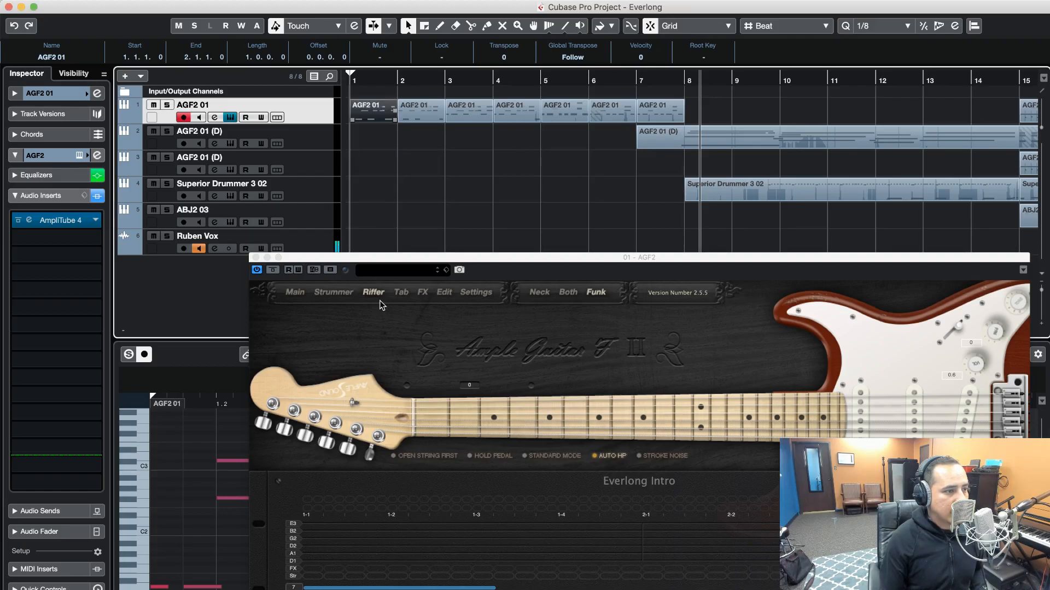
left_click_drag(329, 543, 331, 541)
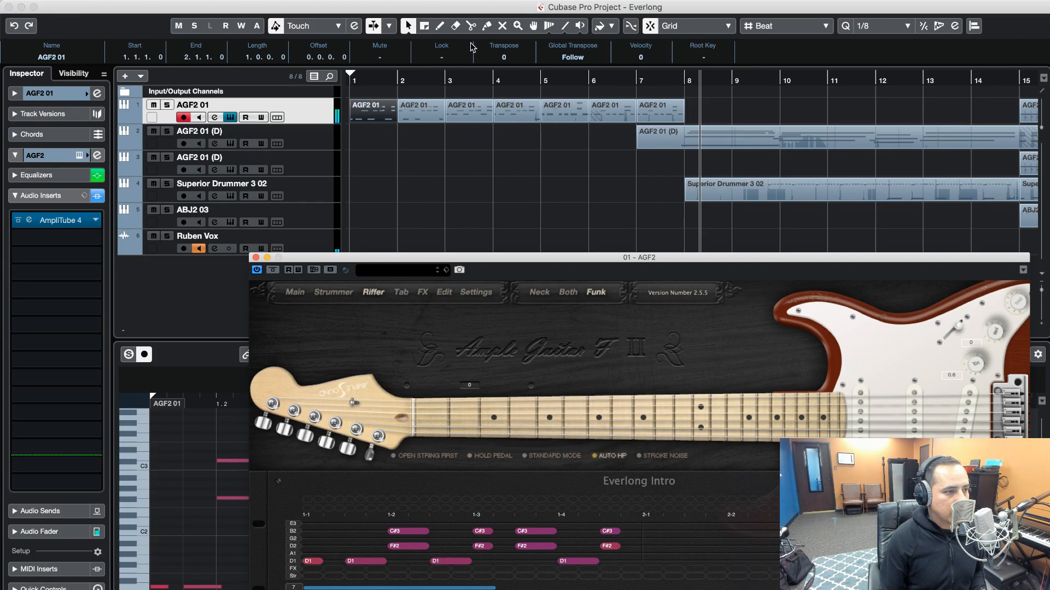
Copy the one-bar clips at bars 2, 3, 4 and 5 into the matching bars of the Everlong Intro riff
left_click(418, 111)
left_click_drag(417, 110, 660, 530)
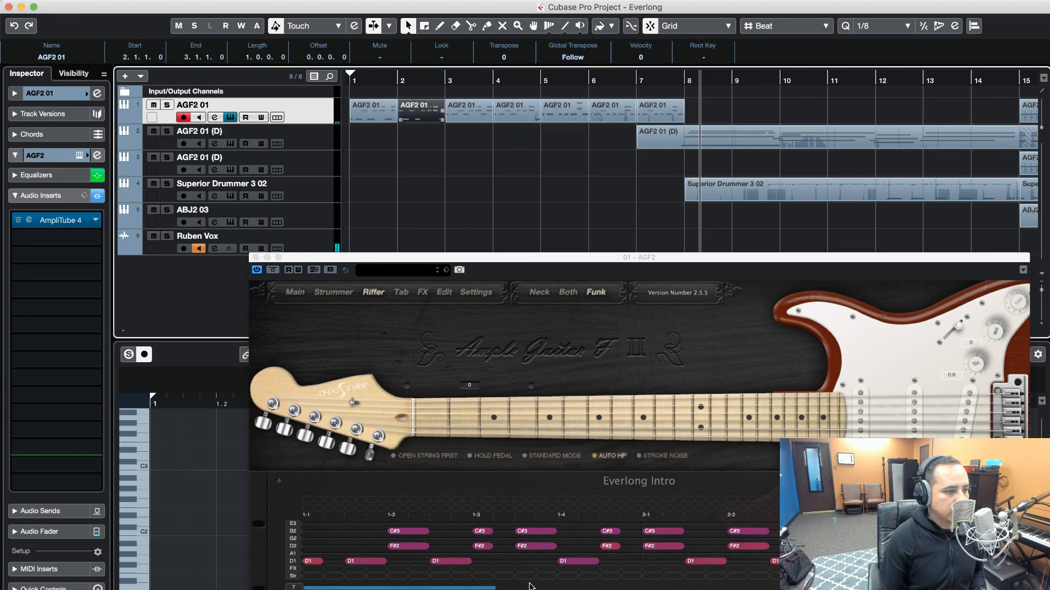
left_click_drag(492, 587, 633, 588)
left_click_drag(467, 111, 530, 543)
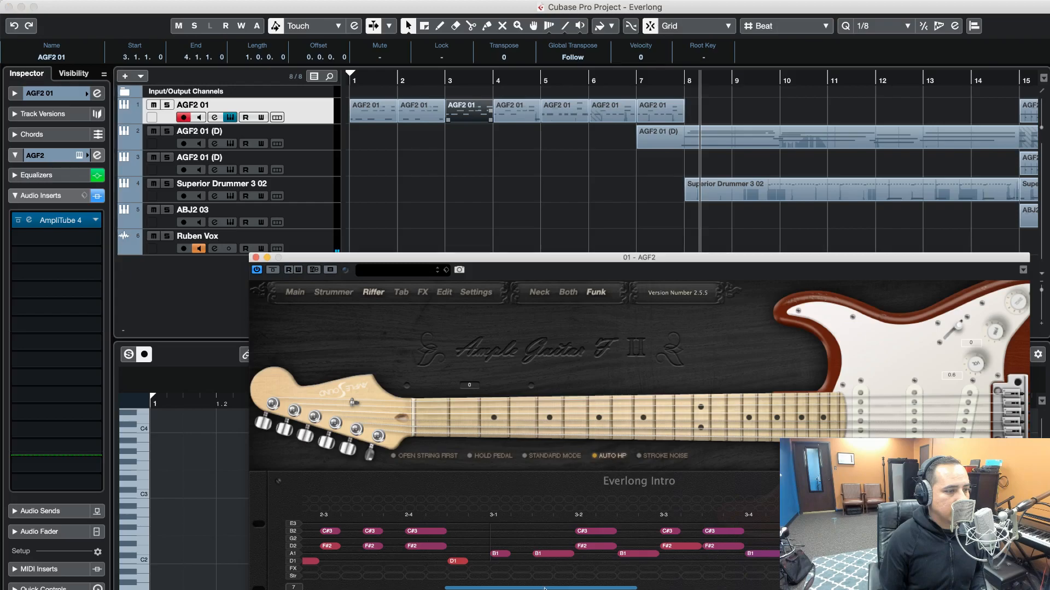
left_click_drag(525, 113, 426, 543)
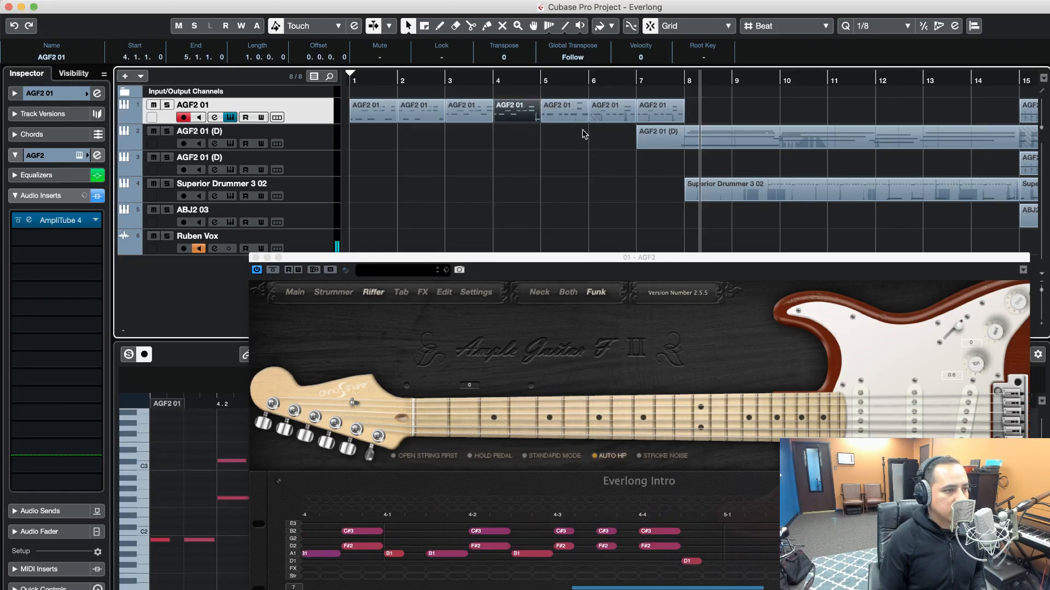
left_click_drag(569, 116, 751, 548)
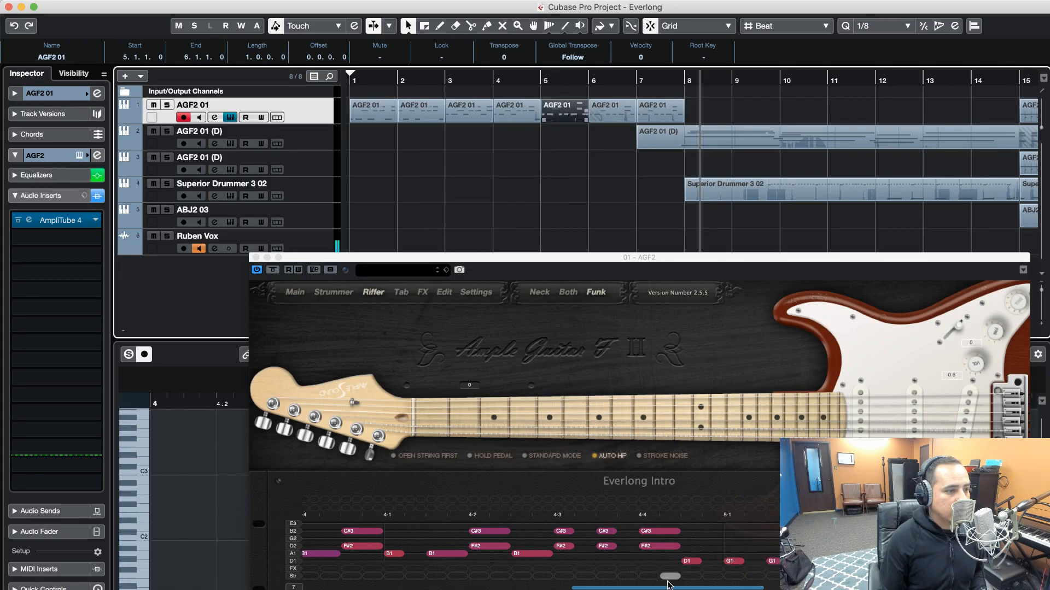
Copy the one-bar clip at bar 6 into bar 6 of the Everlong Intro riff
left_click_drag(647, 588, 765, 587)
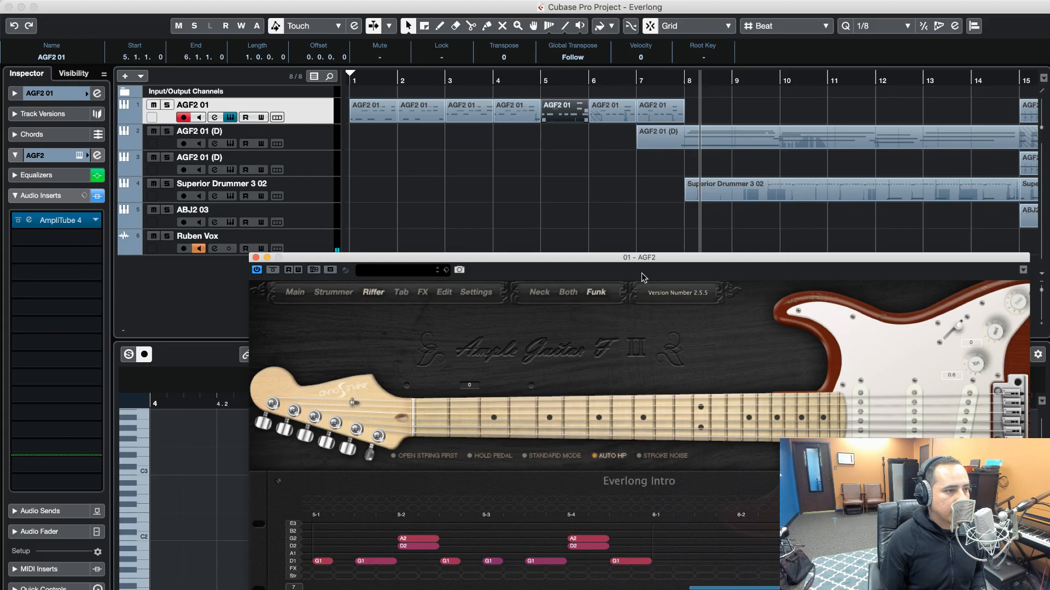
left_click_drag(617, 116, 688, 527)
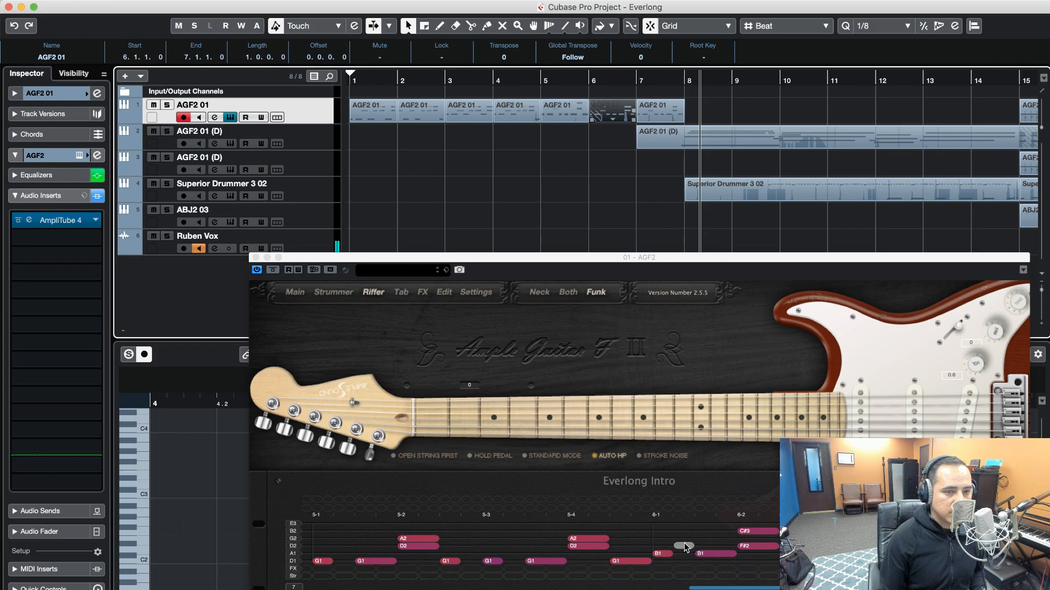
In bar 1 of the riff, move every F#2 note to the A string and every C#3 note to the D2 string
left_click_drag(730, 588, 344, 588)
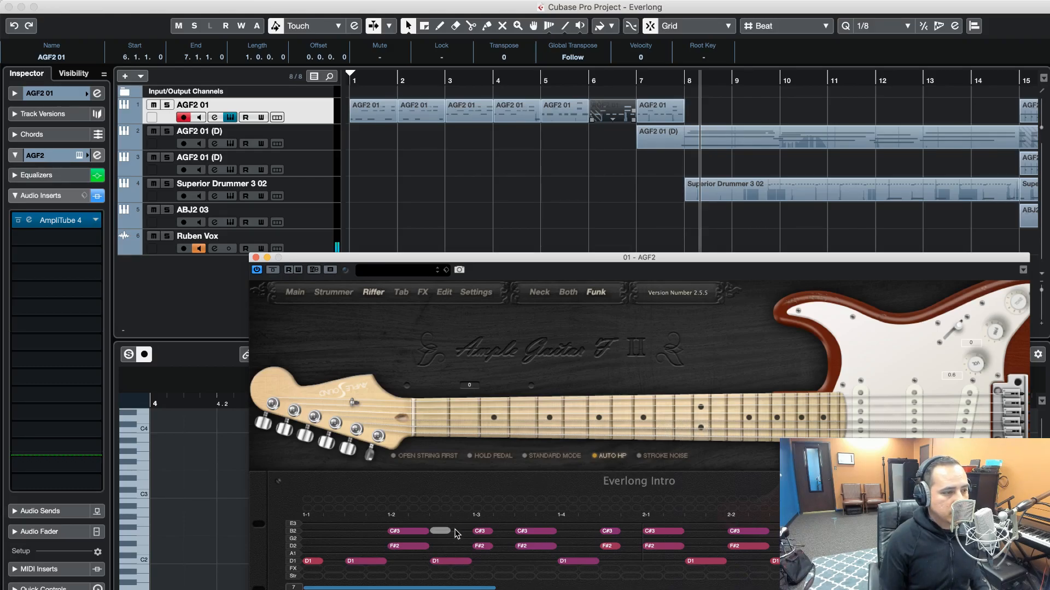
left_click(405, 547)
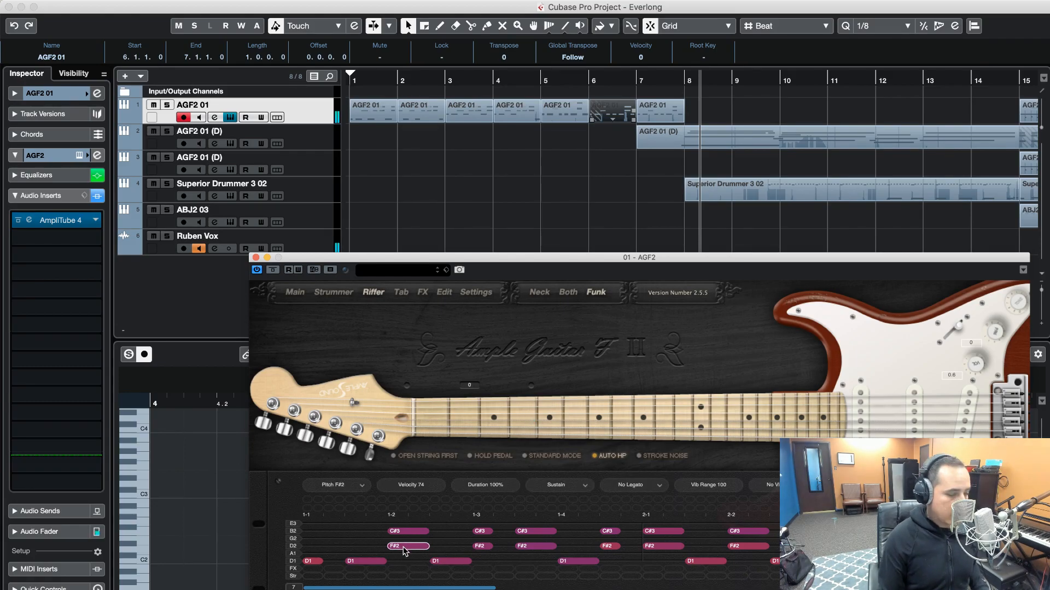
left_click_drag(404, 547, 407, 547)
left_click(407, 547)
left_click(405, 554)
left_click(407, 547)
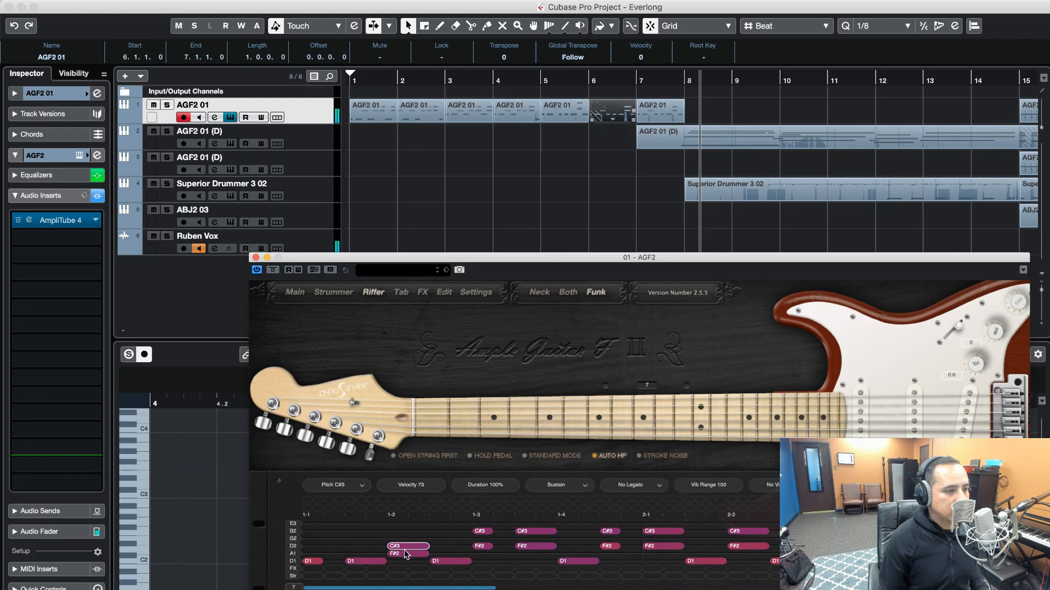
left_click_drag(484, 547, 531, 546)
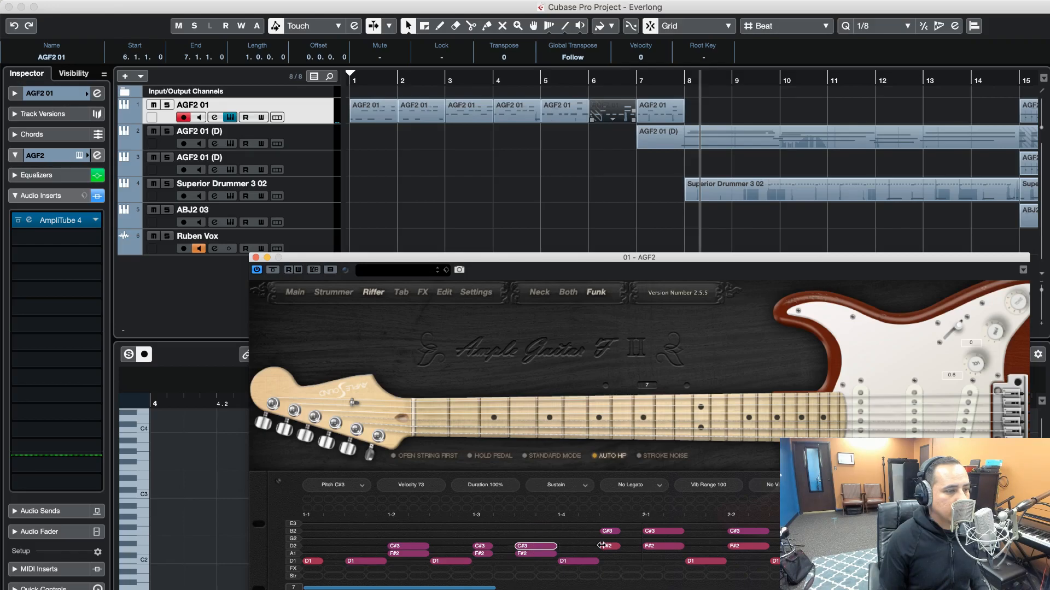
left_click_drag(609, 545, 613, 546)
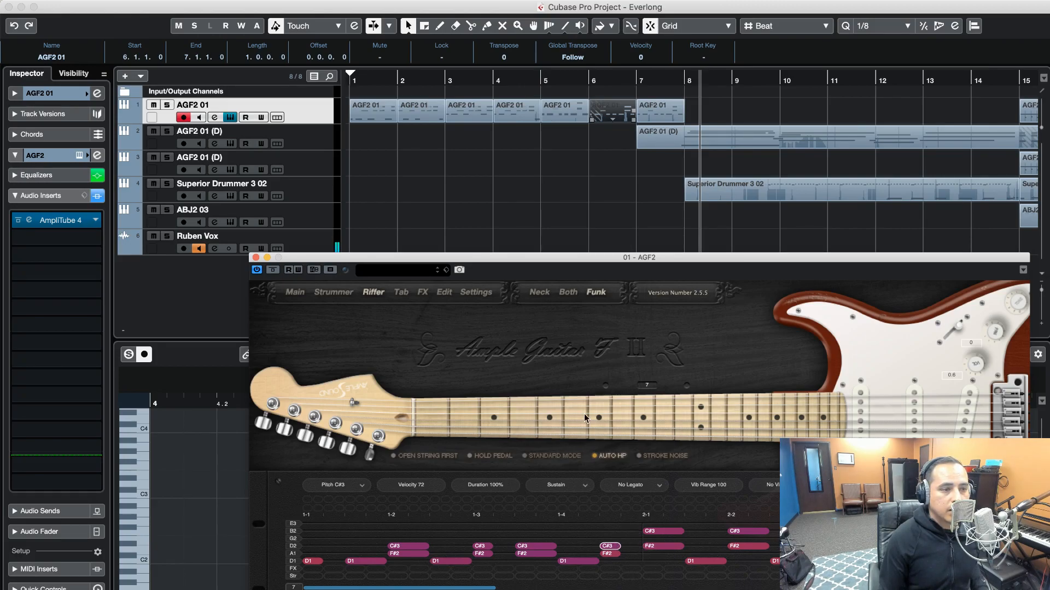
Move the instrument window up to expose the whole Riffer, and reassign bar 2's F#2 notes to the A string and C#3 notes to the D2 string
left_click_drag(819, 261, 702, 17)
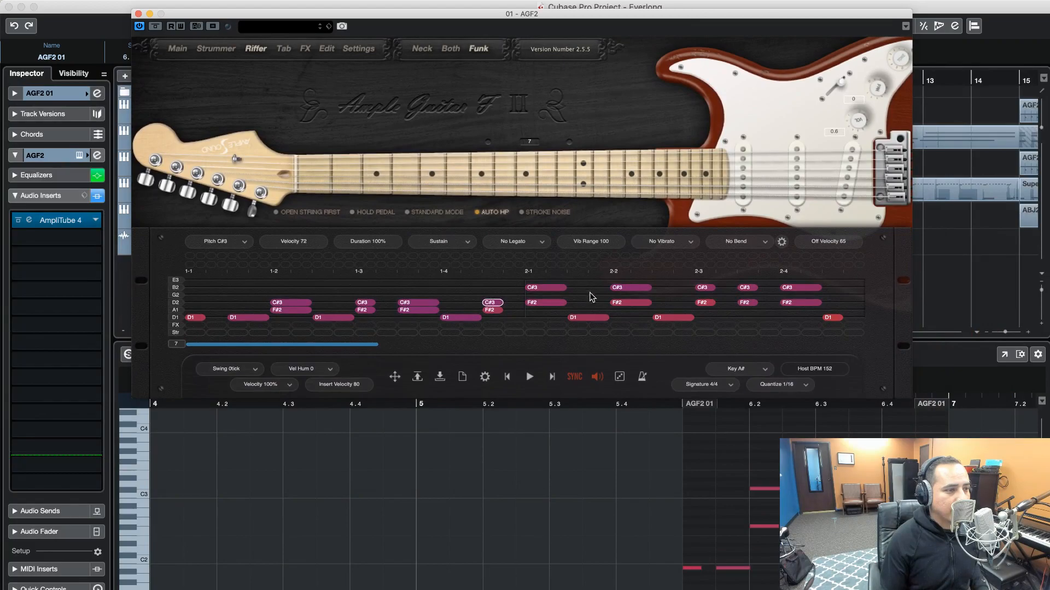
right_click(545, 301)
left_click(540, 304)
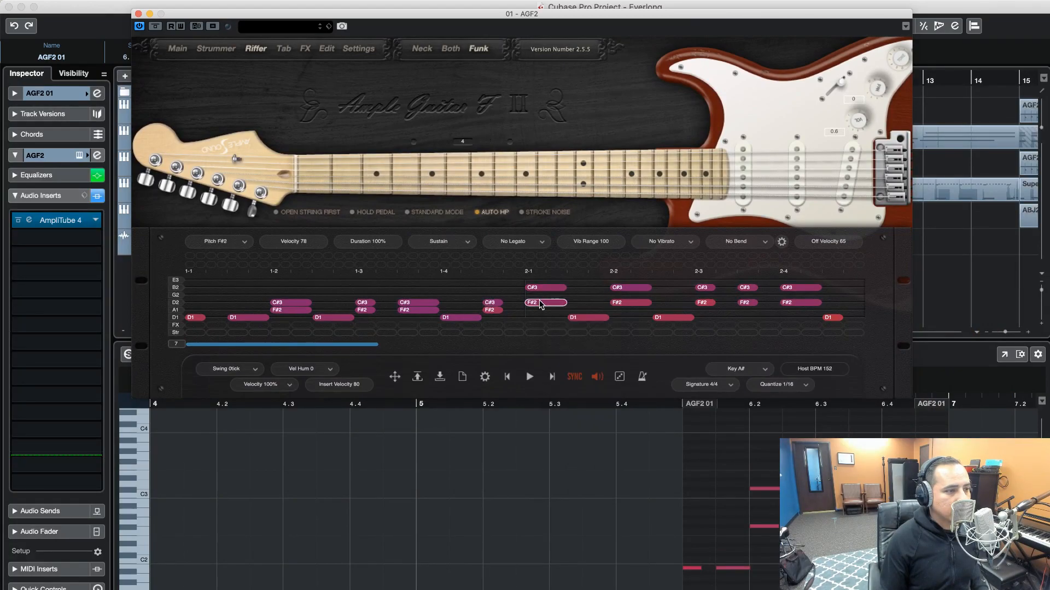
left_click_drag(541, 304, 543, 302)
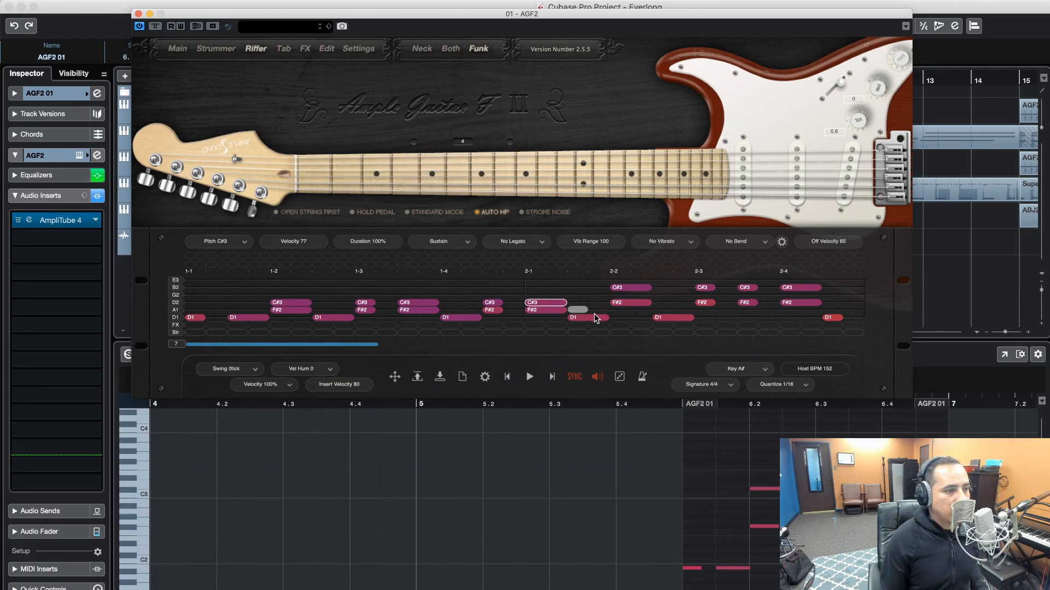
left_click_drag(624, 302, 622, 303)
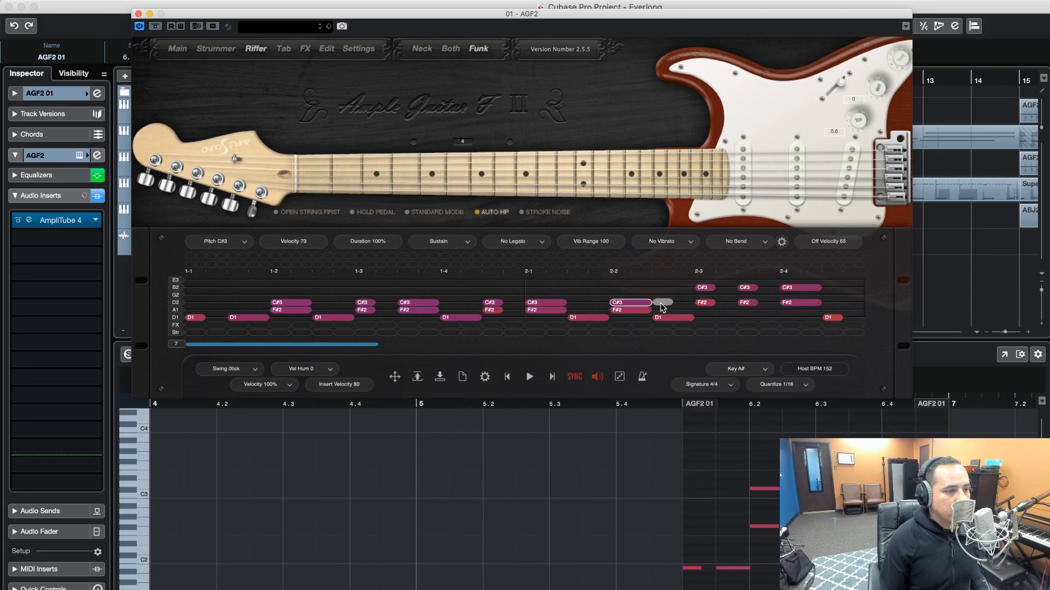
scroll(665, 306, "right", 1)
left_click_drag(683, 304, 774, 304)
In bar 3, move the B1 notes to the low D1 string and shift the F#2 and C#3 chord notes to lower strings
scroll(767, 303, "right", 5)
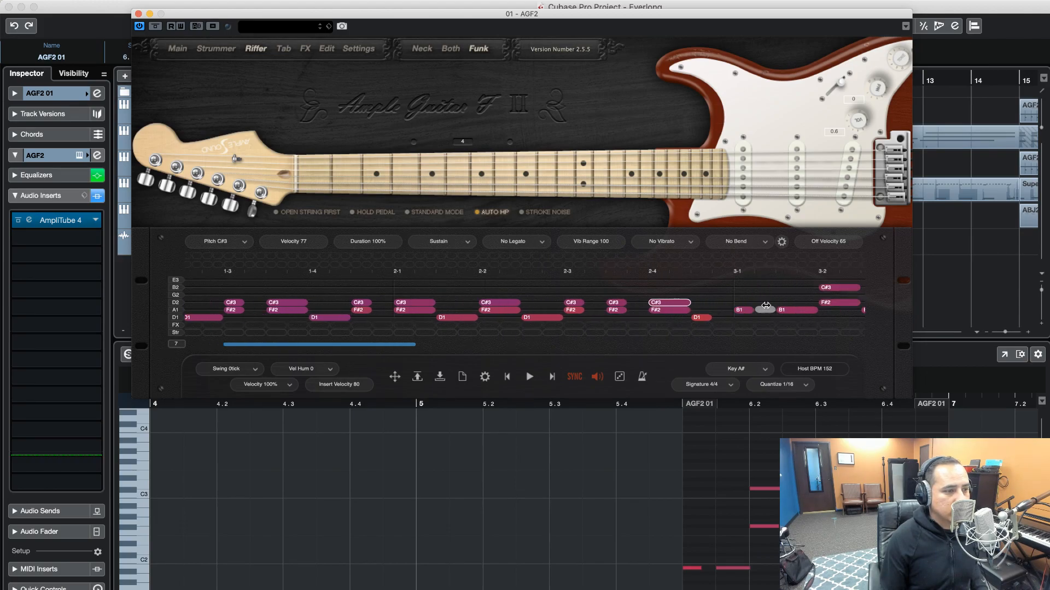
scroll(726, 311, "right", 3)
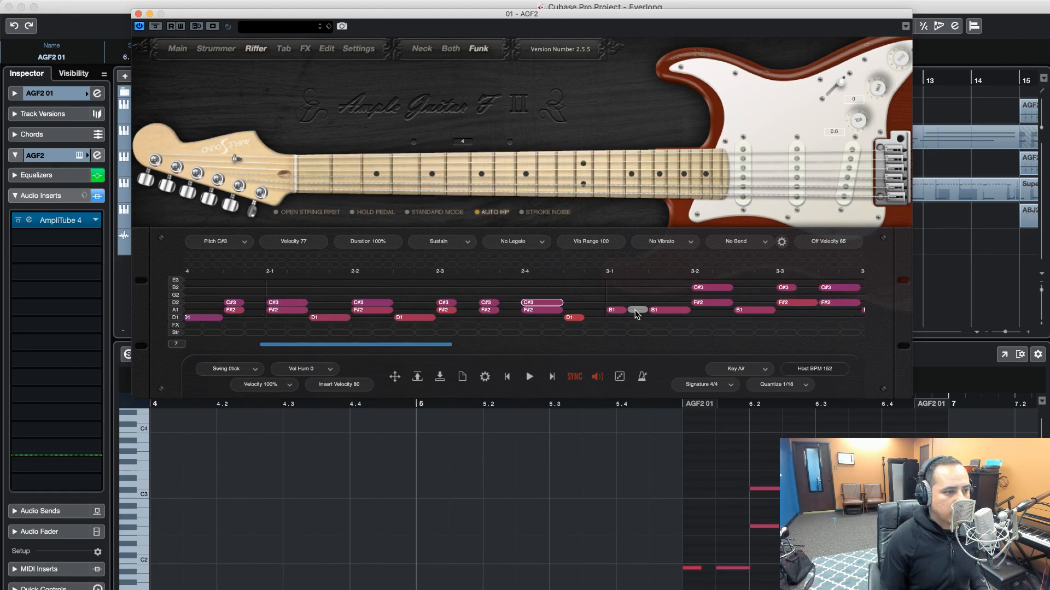
left_click(618, 311)
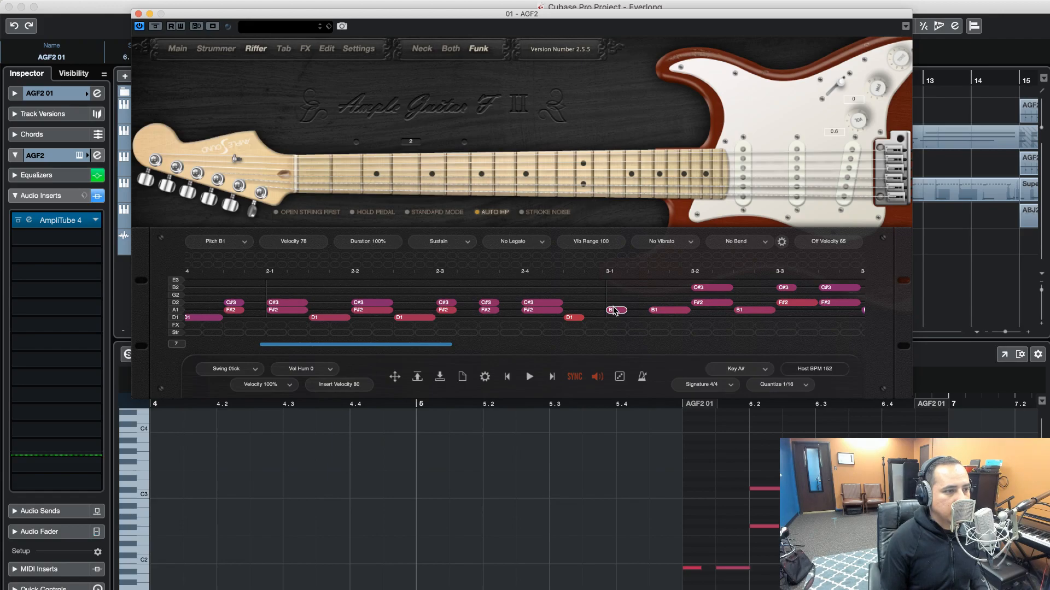
left_click_drag(613, 311, 661, 316)
scroll(694, 294, "right", 3)
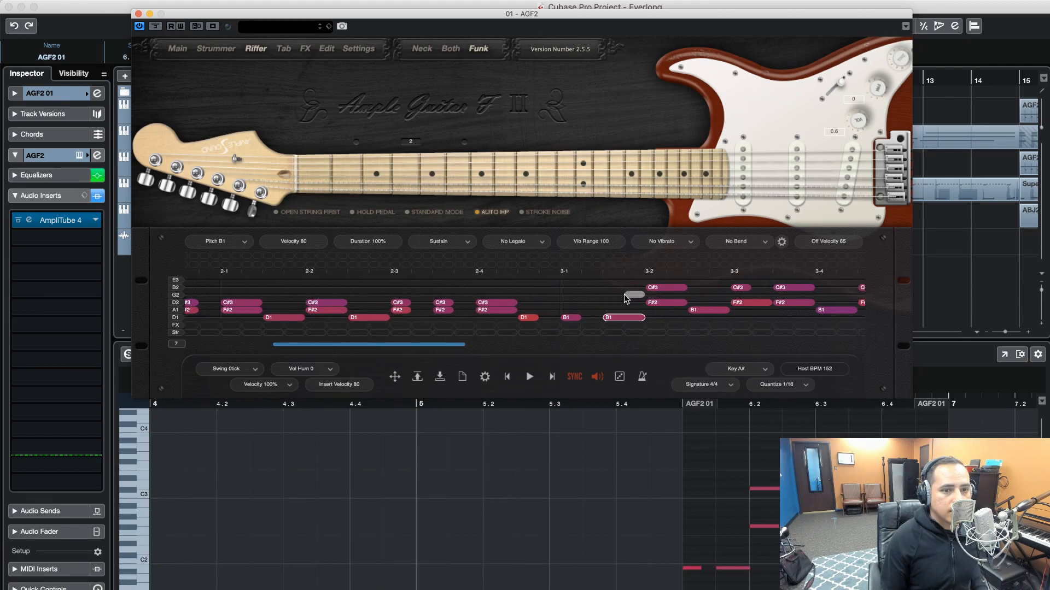
left_click_drag(655, 303, 787, 310)
scroll(744, 312, "right", 3)
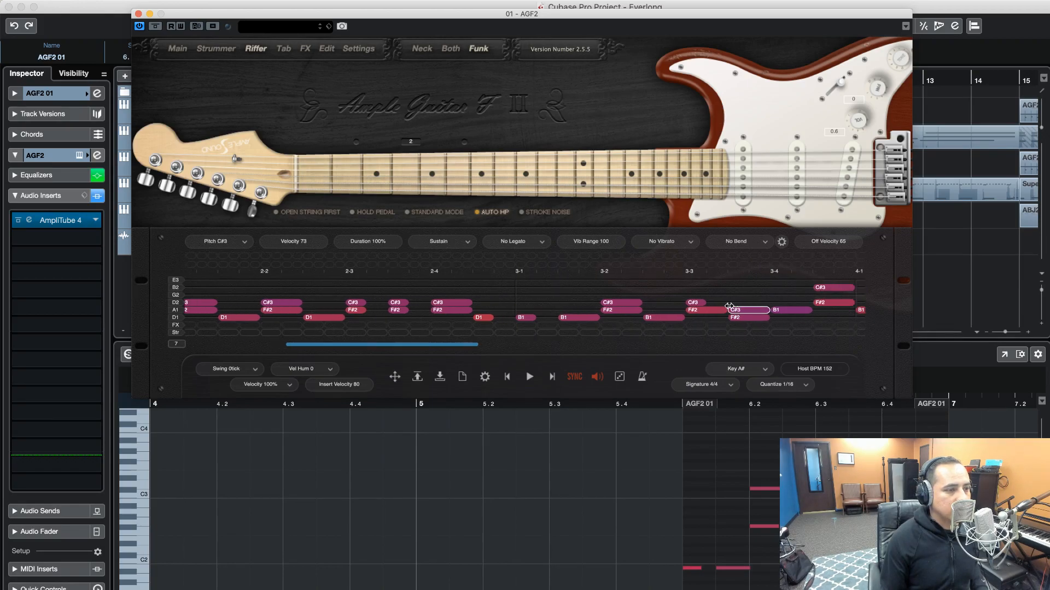
left_click_drag(697, 314, 718, 303)
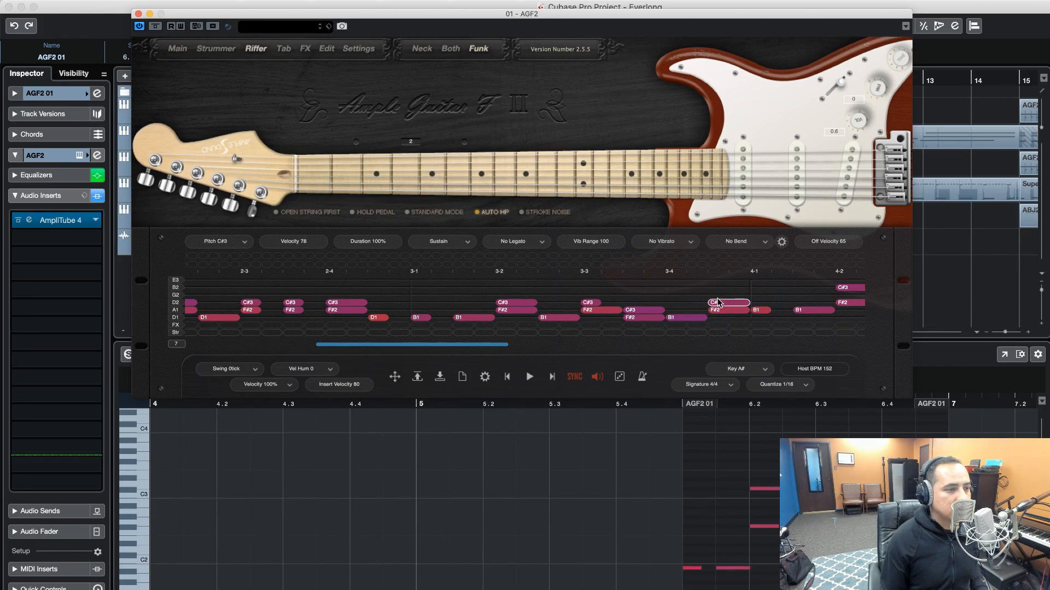
In bar 4, move the B1 notes to the low D1 string, F#2 notes to the A string and C#3 notes to the D2 string
scroll(710, 304, "right", 1)
scroll(701, 304, "right", 3)
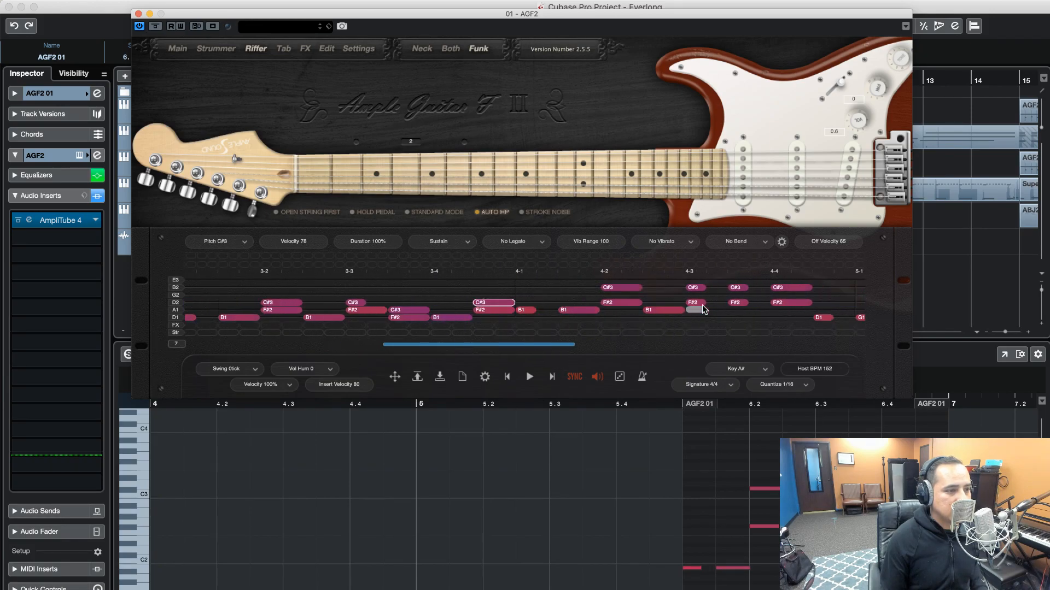
left_click_drag(445, 310, 447, 318)
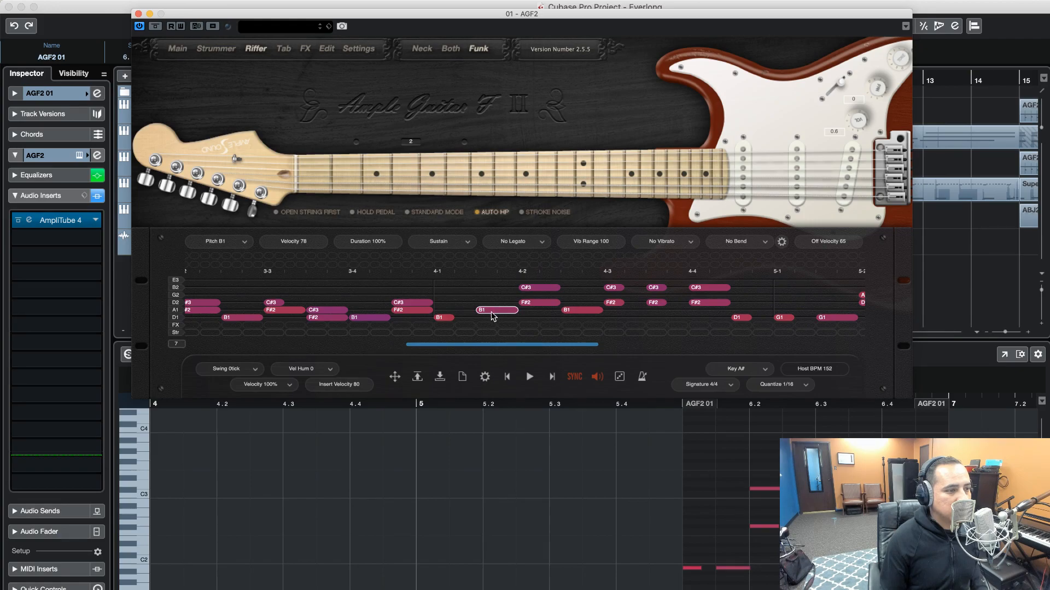
left_click_drag(527, 304, 702, 305)
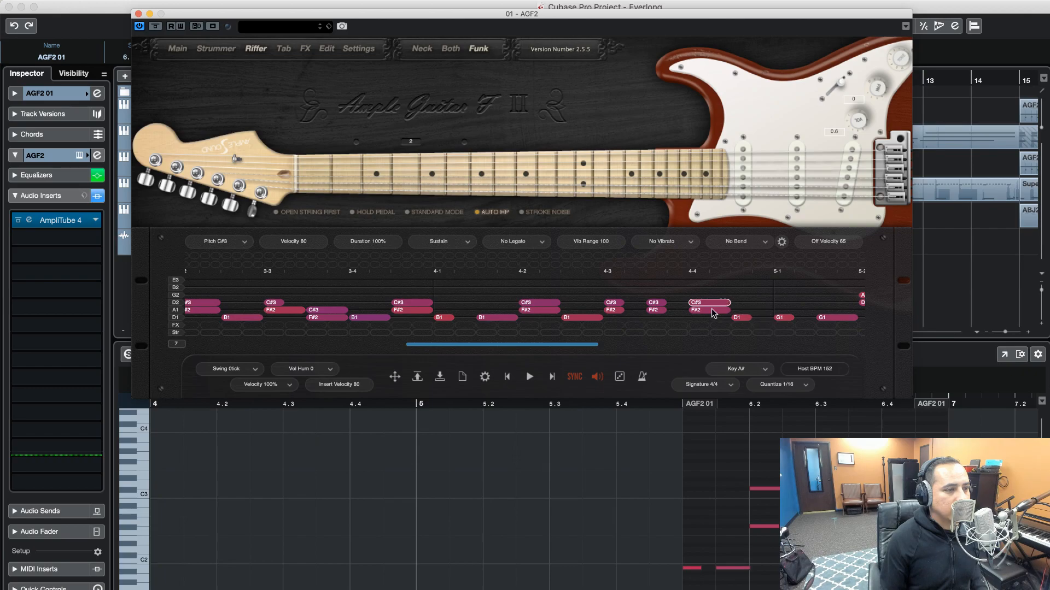
In bar 5, move both D2 notes to the A string and both A2 notes to the D2 string
scroll(714, 313, "right", 8)
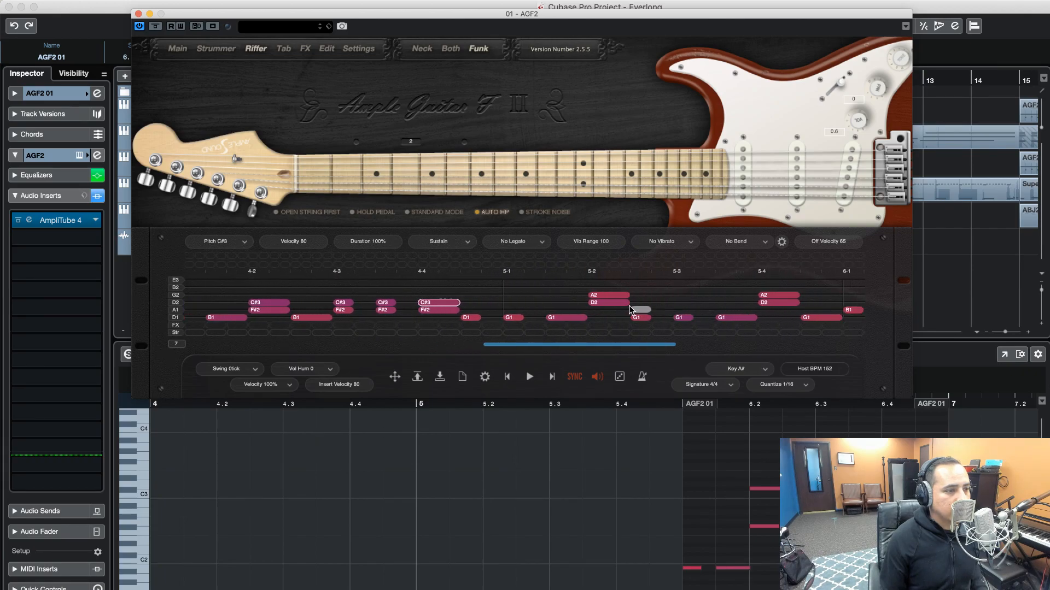
left_click(615, 303)
left_click_drag(616, 312, 607, 305)
left_click_drag(769, 302, 768, 304)
In bar 6, move the B1 notes to the low D1 string, F#2 notes to the A string and C#3 notes to the D2 string
scroll(714, 306, "right", 5)
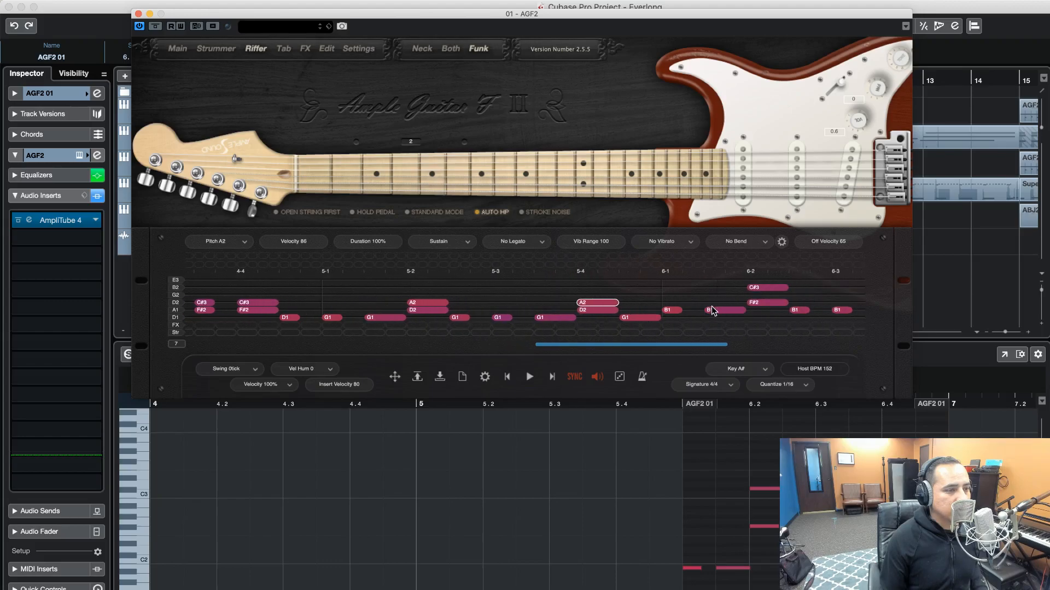
scroll(708, 306, "right", 3)
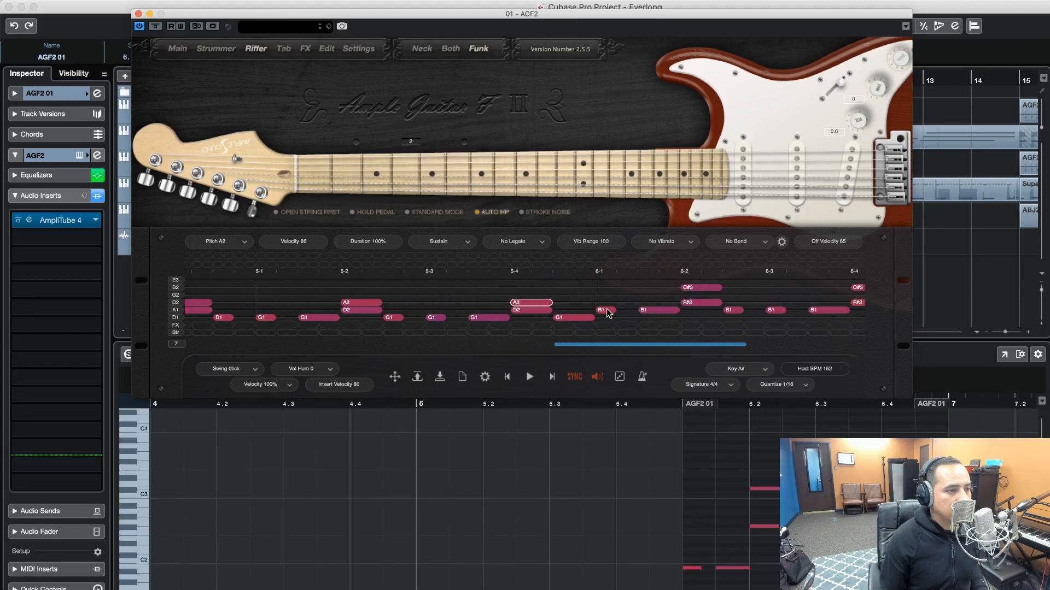
left_click_drag(607, 312, 773, 318)
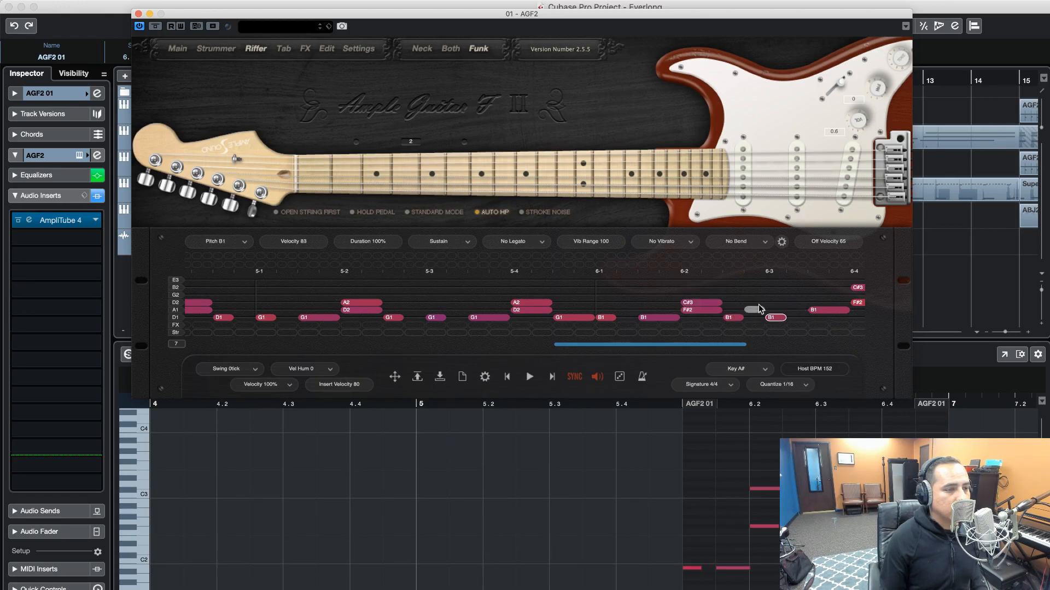
scroll(746, 306, "right", 5)
left_click_drag(656, 311, 722, 317)
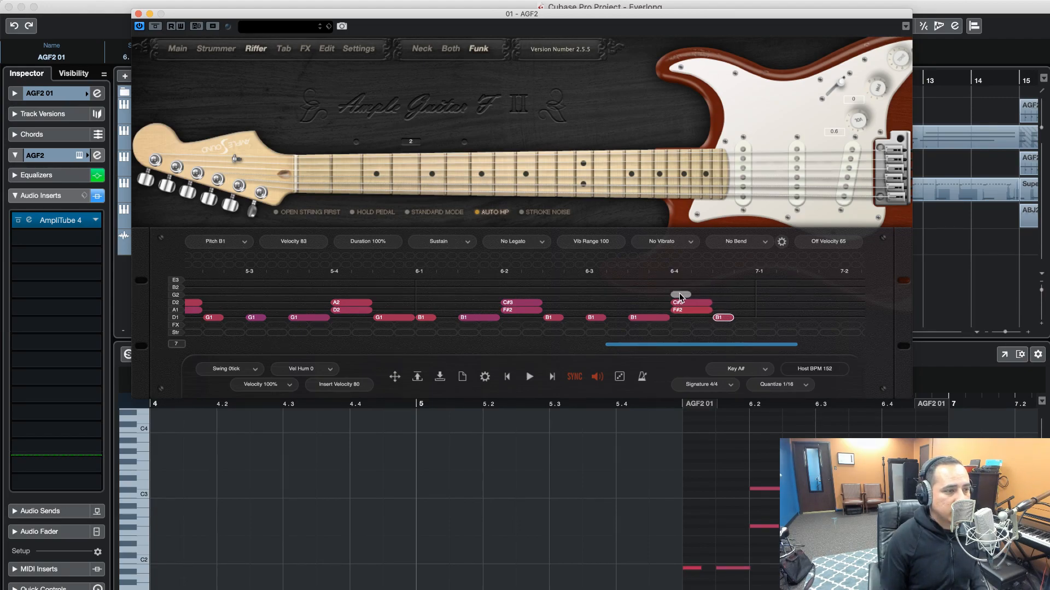
Deselect the notes and play the riff to check the new string assignments, stopping playback at the end
left_click(515, 348)
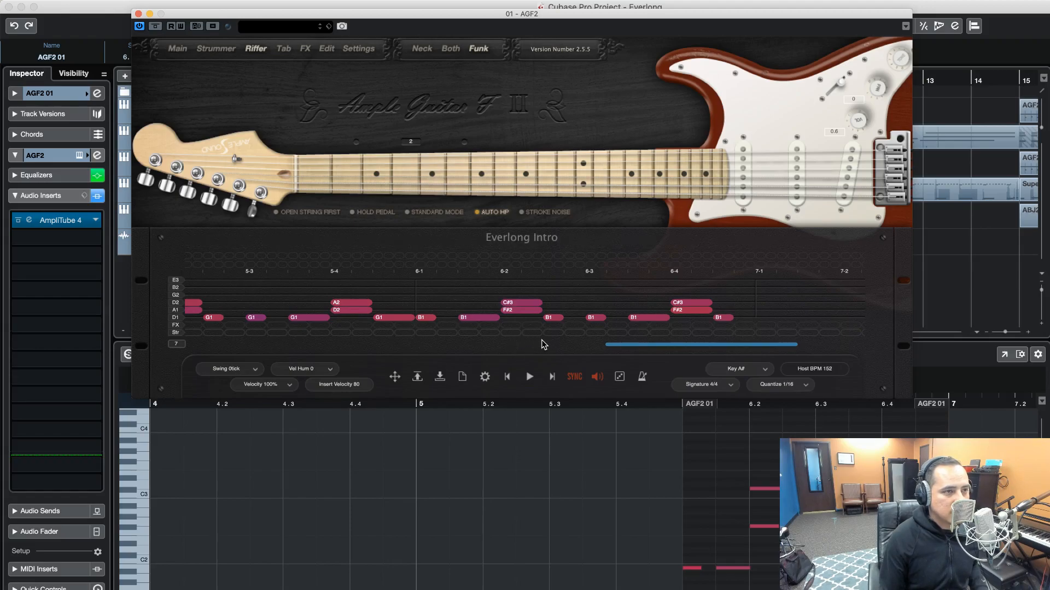
left_click(525, 376)
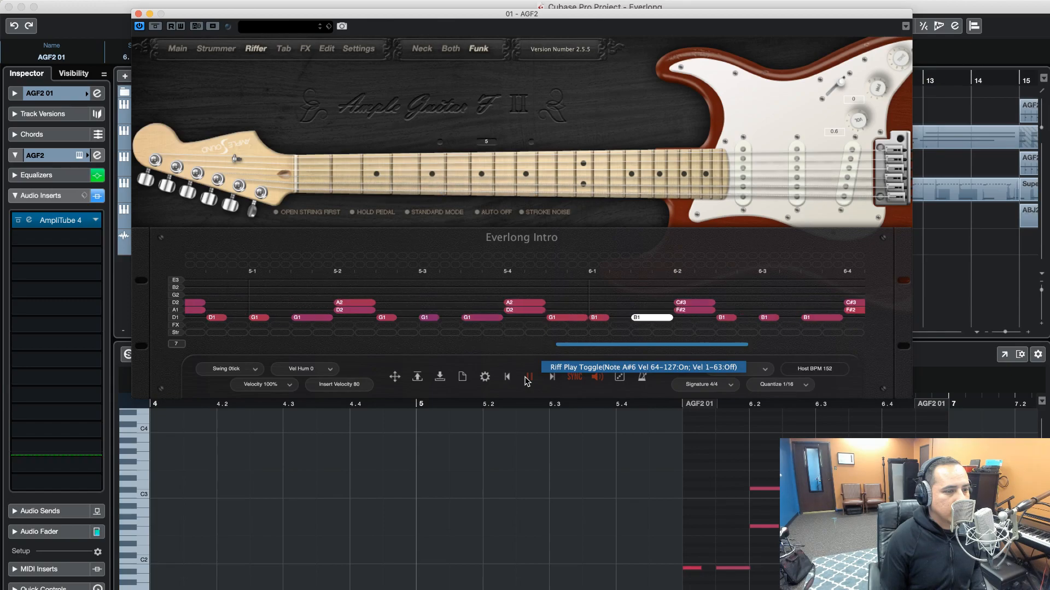
left_click(528, 377)
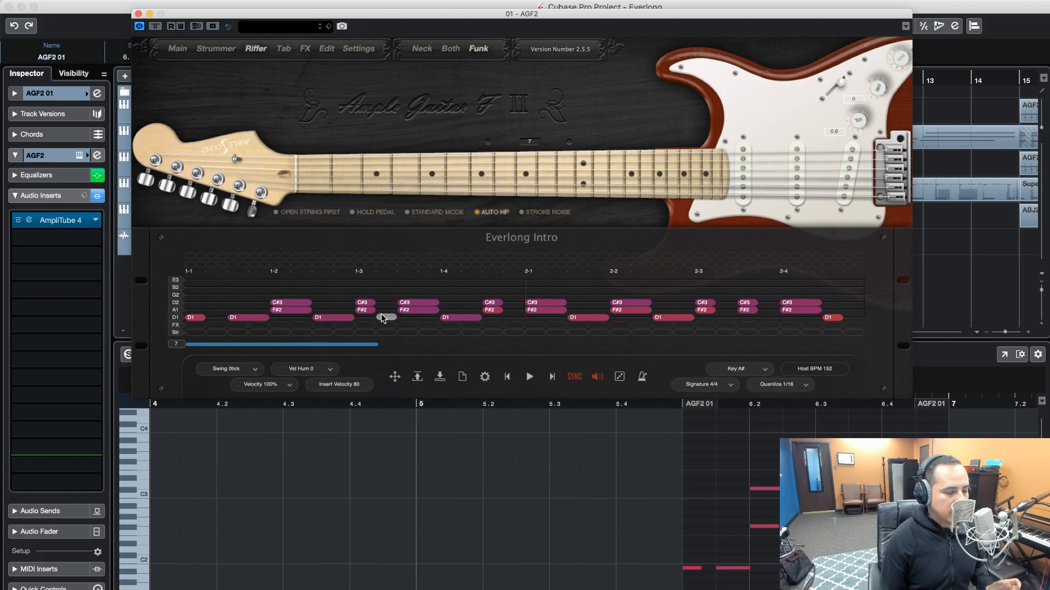
Lengthen the D1 notes and F#2/C#3 chords in bar 1 so each rings until the next note on its string
left_click(203, 318)
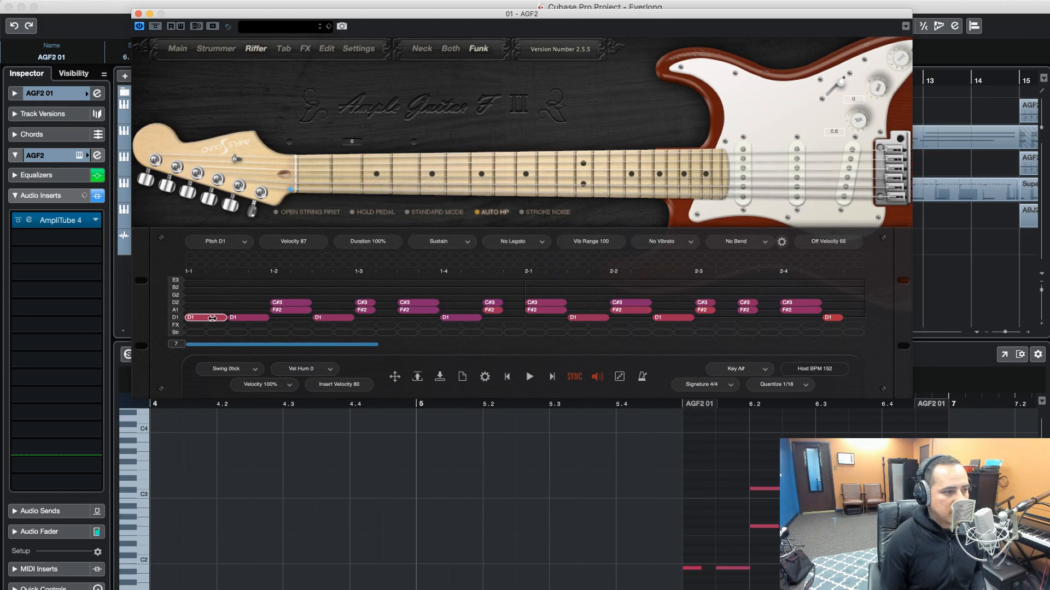
left_click_drag(264, 317, 569, 317)
left_click_drag(373, 311, 397, 311)
left_click_drag(310, 310, 346, 304)
left_click(326, 304)
left_click(367, 304)
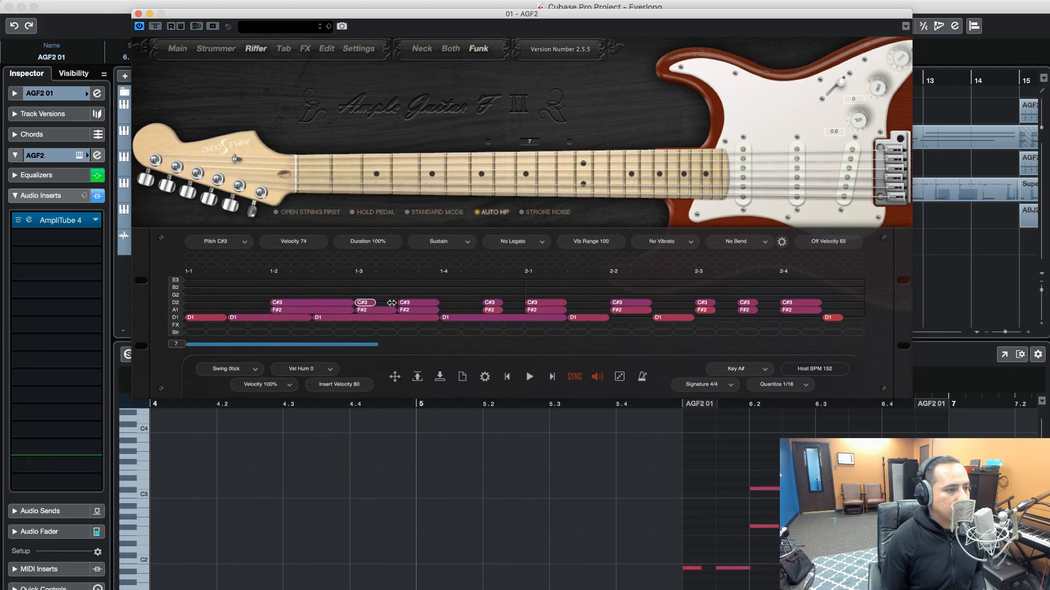
Extend the chords from the end of bar 1 through bar 2, and bar 2's D1 notes, to meet the next note on each string
left_click_drag(438, 300, 693, 310)
left_click(605, 318)
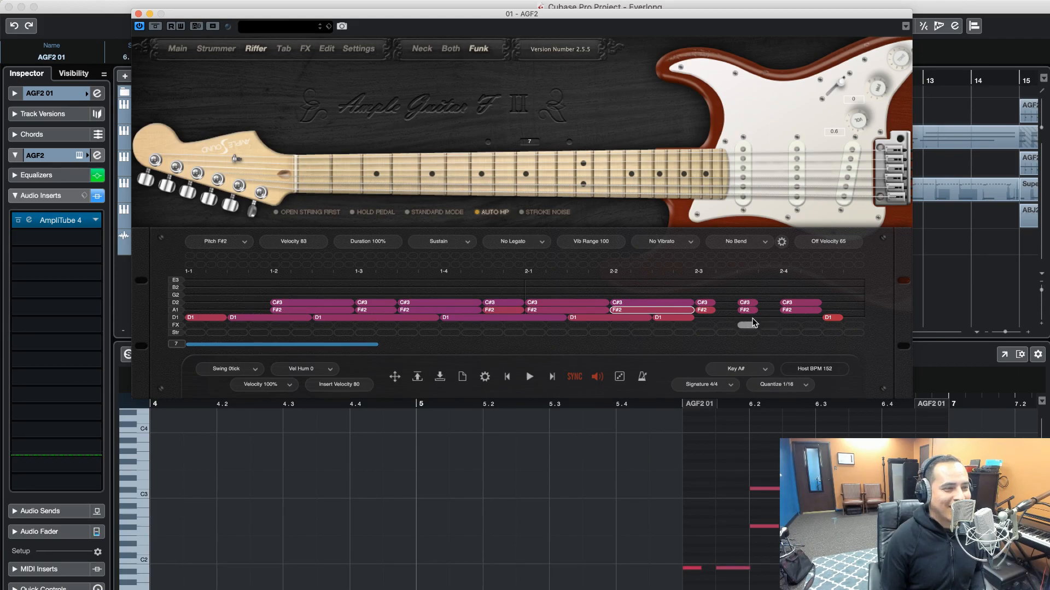
left_click_drag(696, 319, 820, 318)
left_click_drag(713, 310, 736, 304)
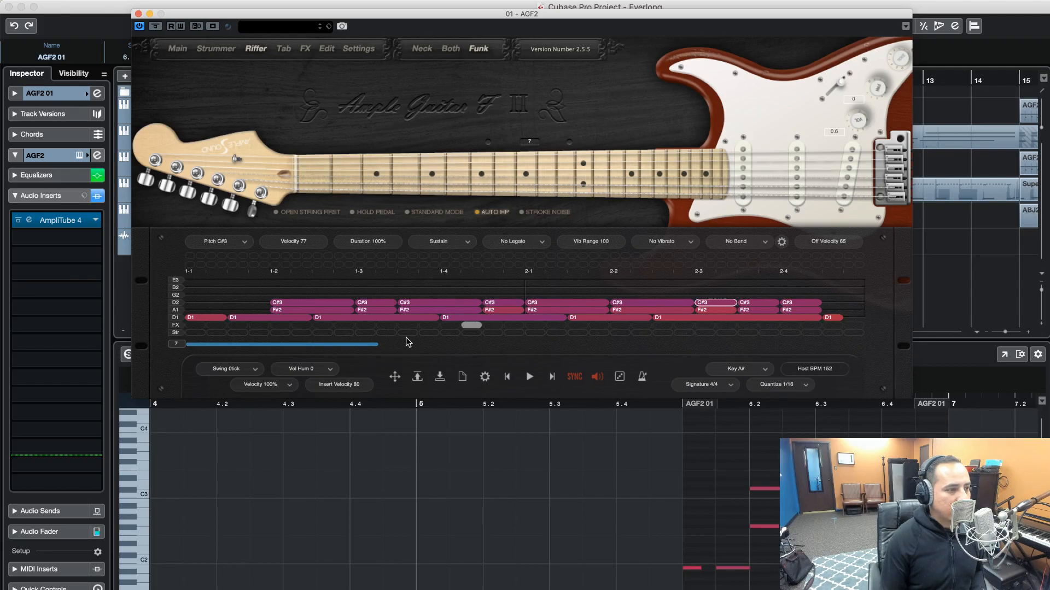
Lengthen the short B1 notes in bar 3 so each rings until the next note on the low D1 string
left_click_drag(373, 346, 494, 349)
left_click_drag(417, 318, 637, 319)
left_click(524, 318)
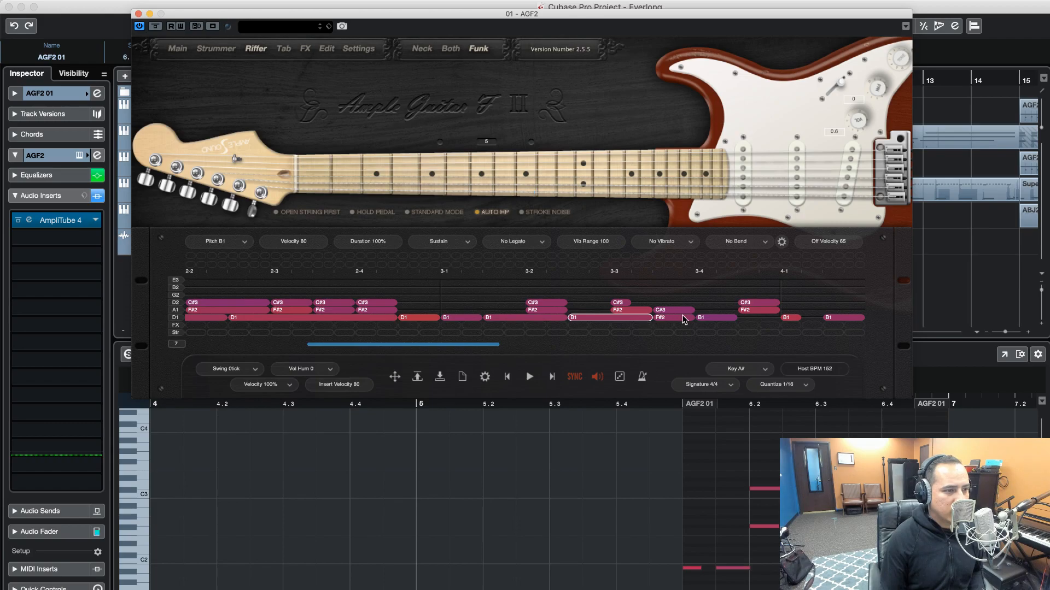
left_click_drag(731, 318, 779, 317)
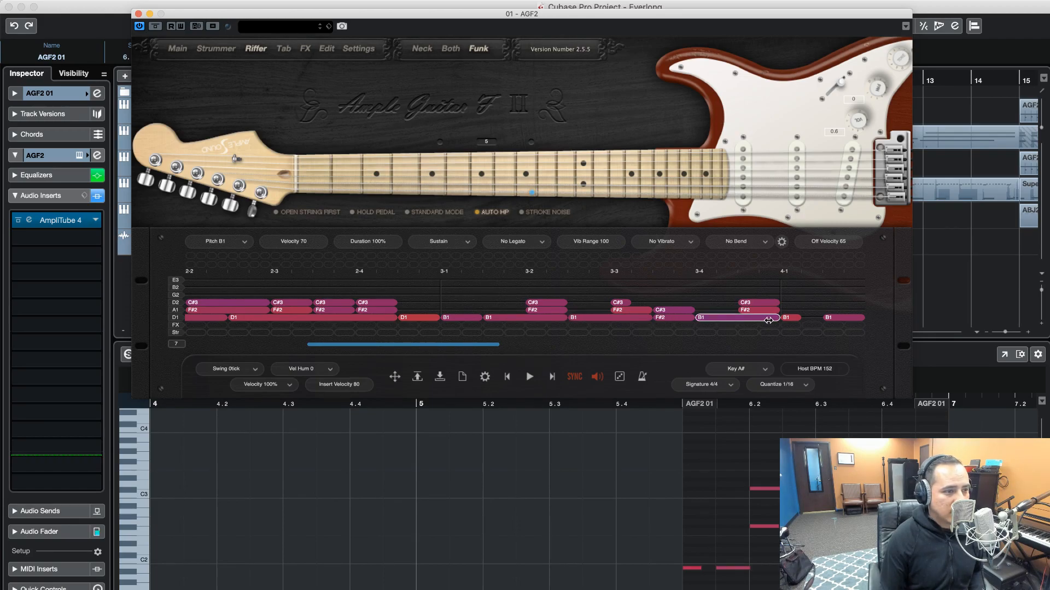
Extend the F#2 and C#3 chord notes in bar 3 to close the gaps before the next notes on the A1 and D2 strings
left_click_drag(566, 310, 608, 310)
left_click(576, 303)
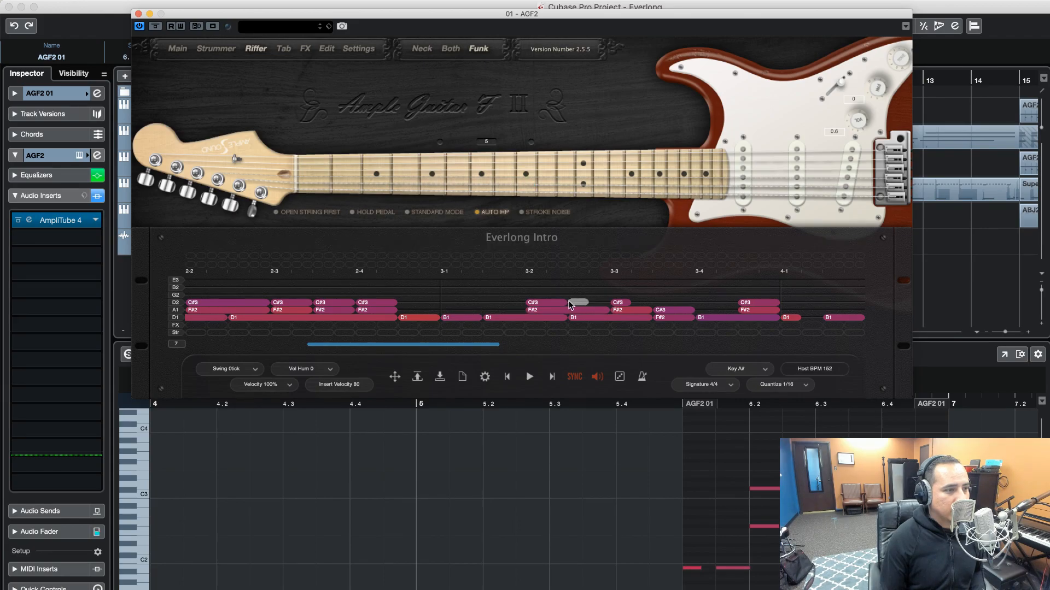
double_click(578, 303)
left_click_drag(565, 302, 613, 303)
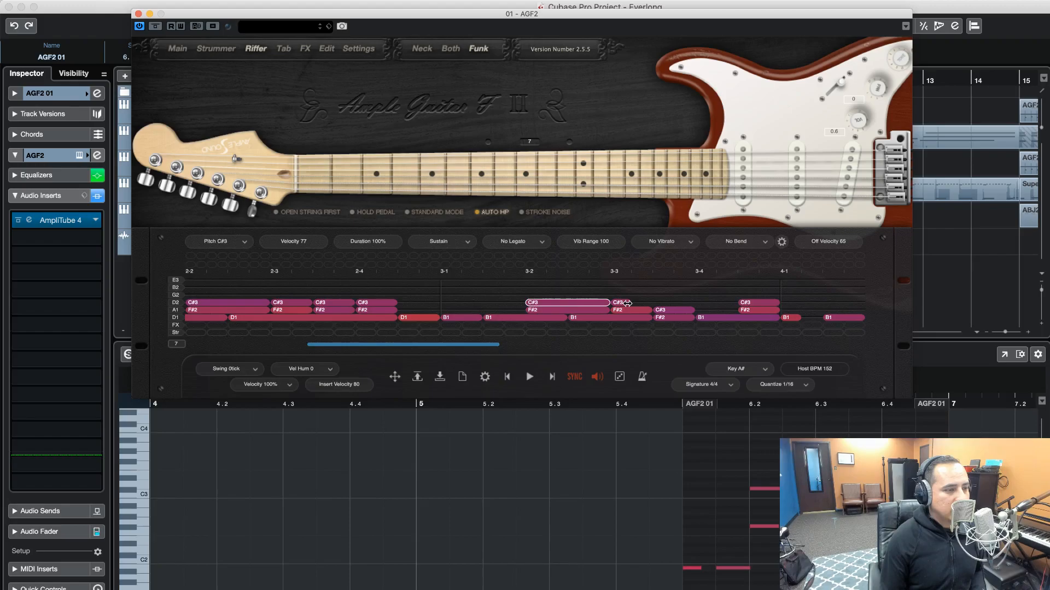
left_click_drag(691, 309, 727, 311)
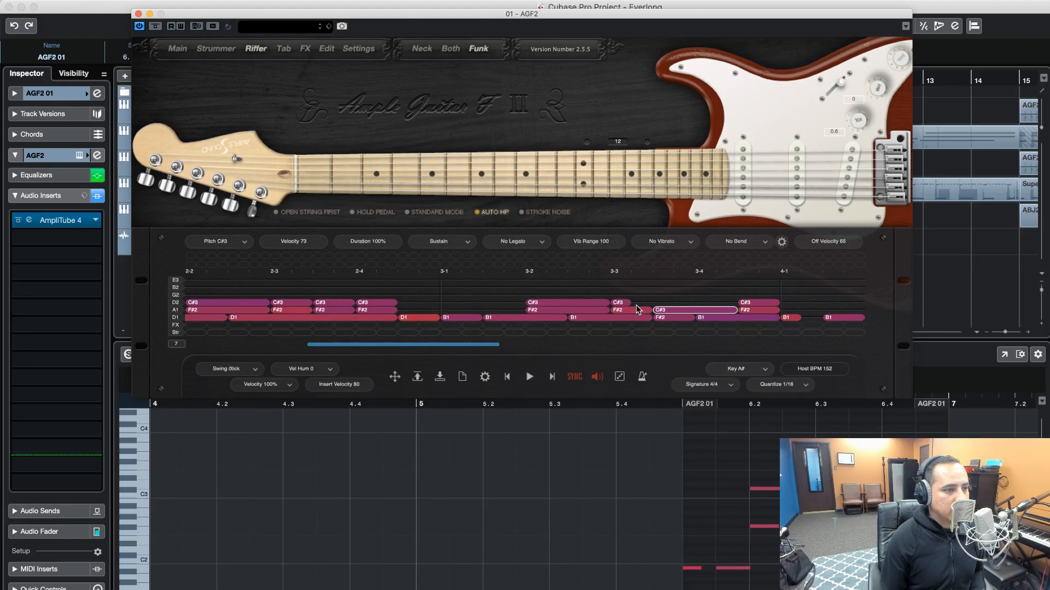
left_click_drag(628, 301, 704, 303)
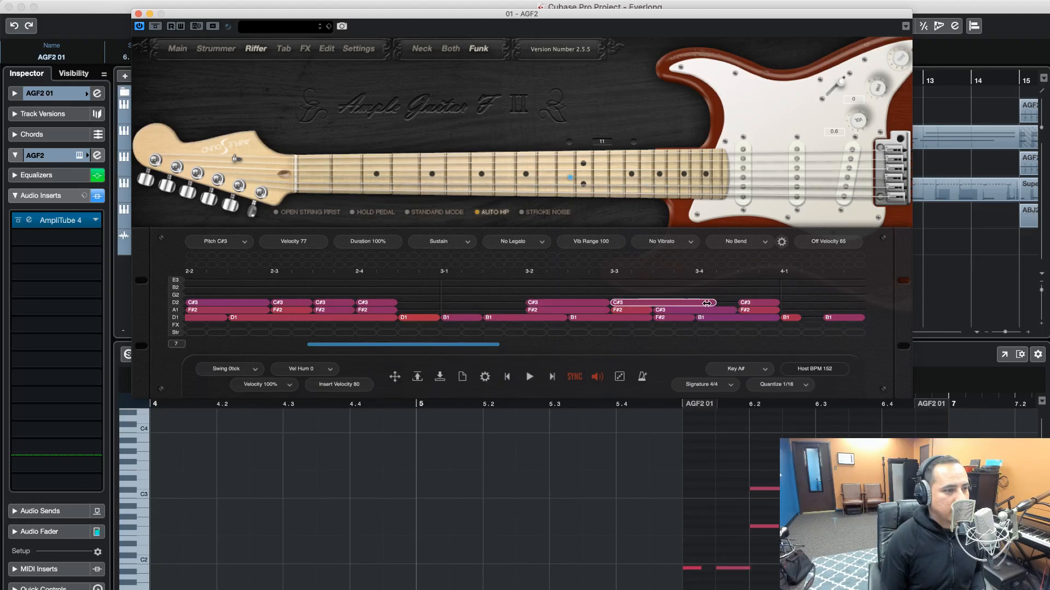
Lengthen bar 4's B1 notes, closing D1 note and F#2/C#3 chords so each rings until the next note on its string
scroll(693, 320, "right", 5)
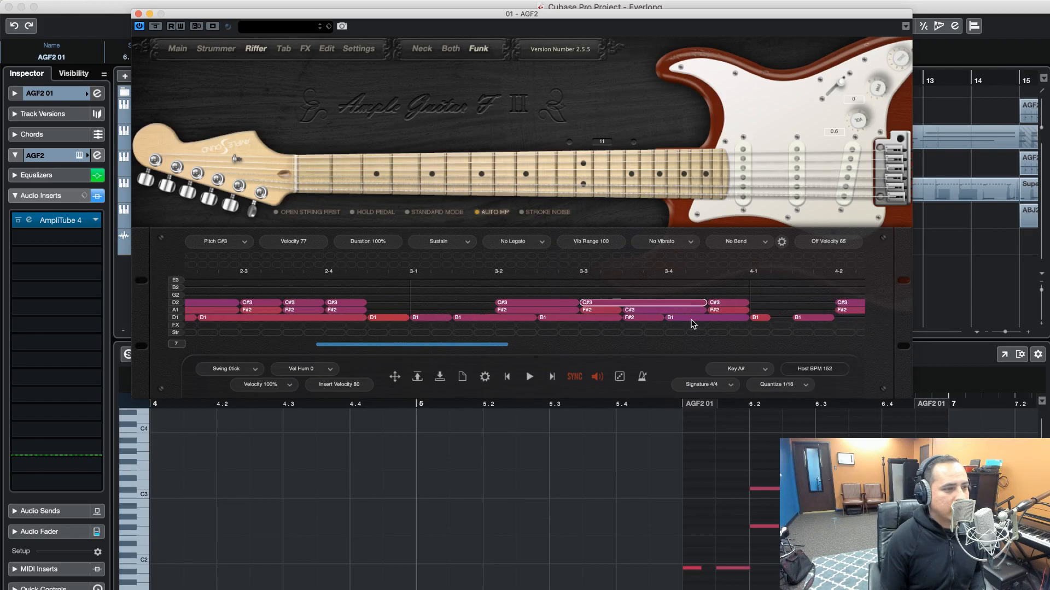
scroll(687, 322, "right", 6)
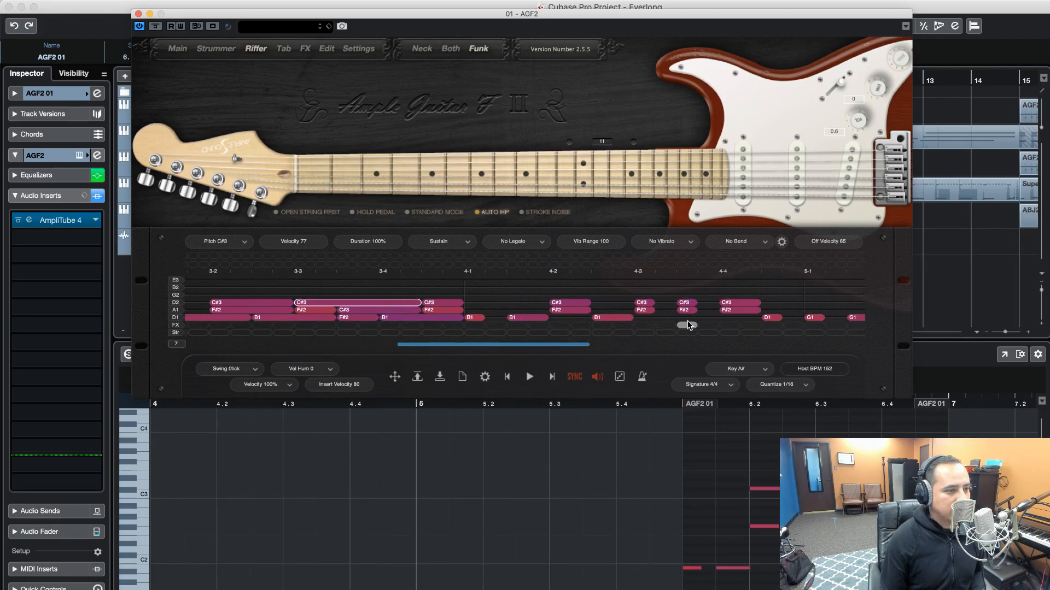
left_click_drag(679, 318, 707, 318)
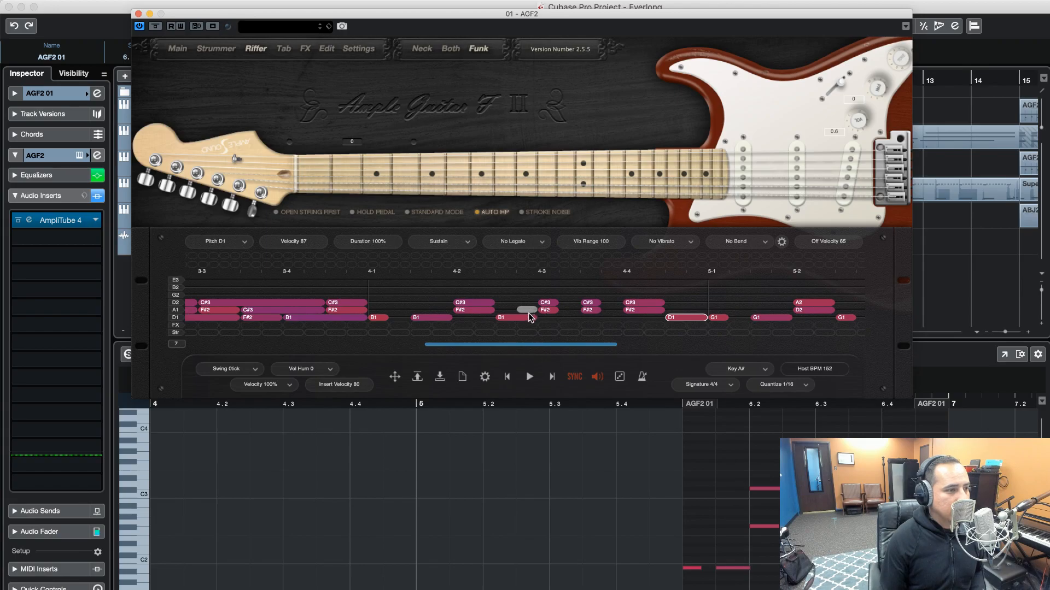
left_click_drag(532, 319, 646, 320)
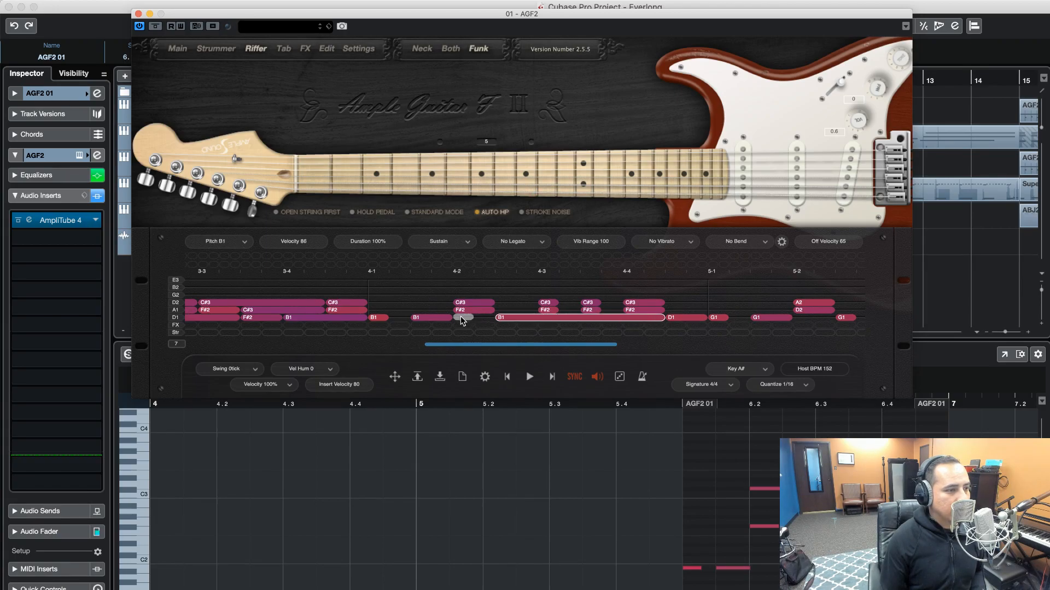
left_click_drag(448, 318, 491, 317)
left_click_drag(387, 317, 398, 317)
left_click_drag(493, 302, 608, 303)
left_click(599, 309)
Extend the G1 notes across bar 5 so each one meets the next note on the low D1 string
left_click_drag(725, 317, 748, 318)
scroll(637, 325, "right", 6)
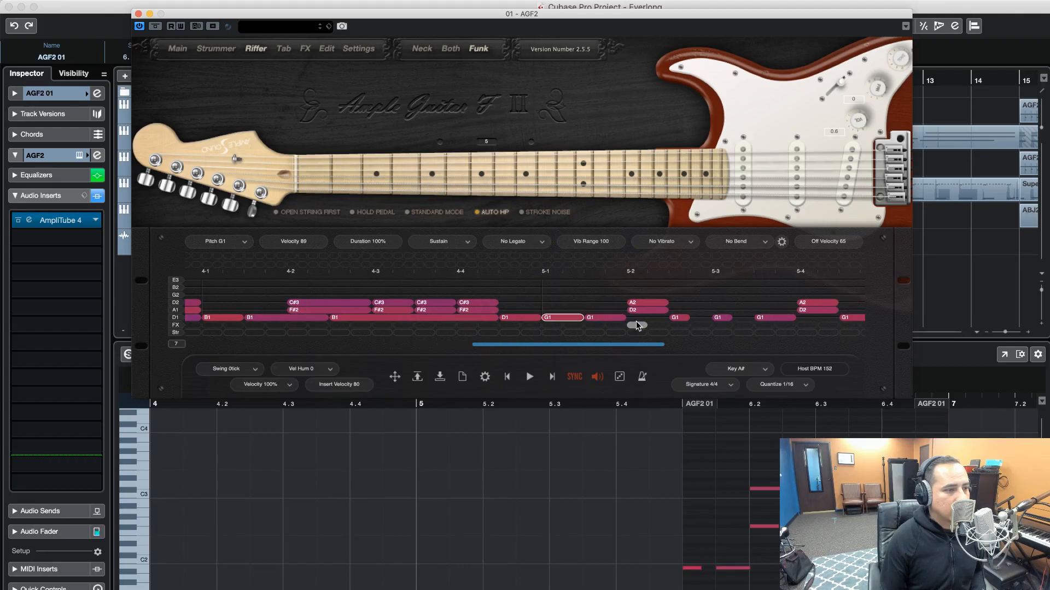
scroll(637, 325, "right", 1)
left_click_drag(609, 317, 694, 318)
left_click(711, 320)
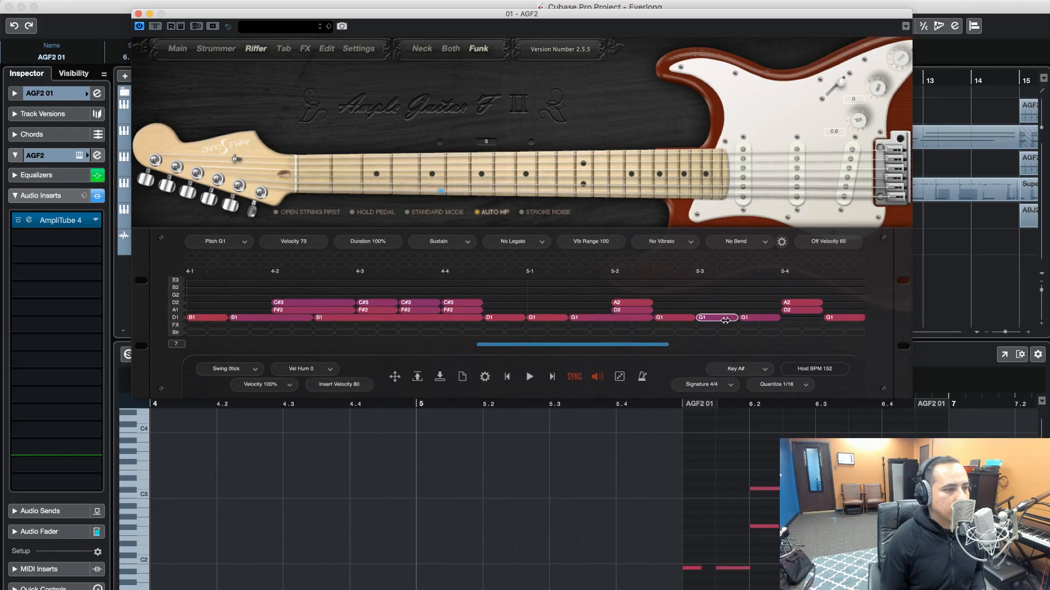
left_click(782, 316)
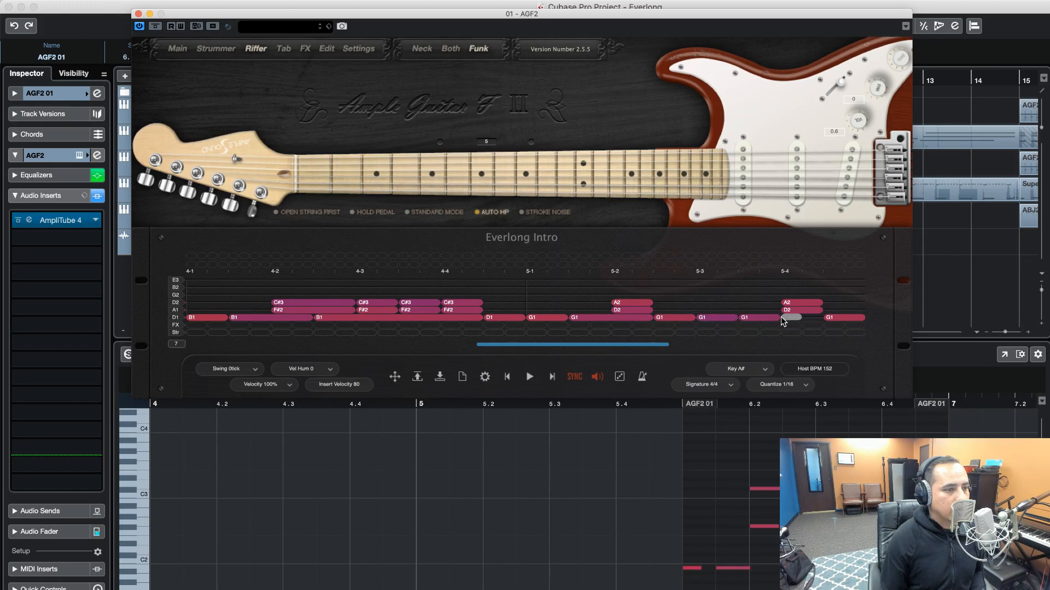
left_click_drag(785, 318, 823, 318)
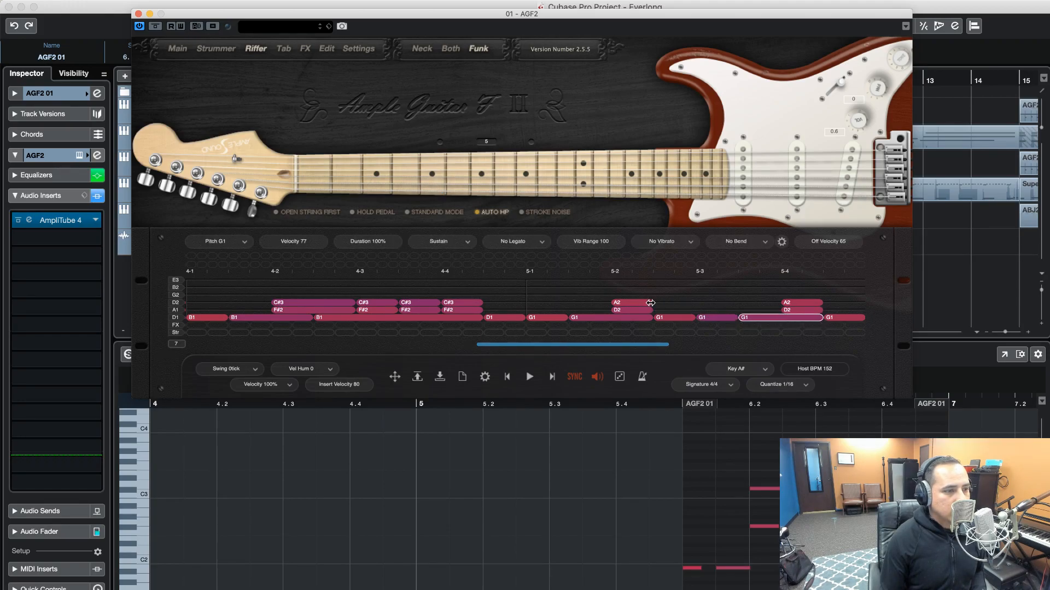
Lengthen both D2/A2 chords in bar 5, ending the first at beat 5-3 and the second at the start of bar 6
scroll(634, 307, "right", 5)
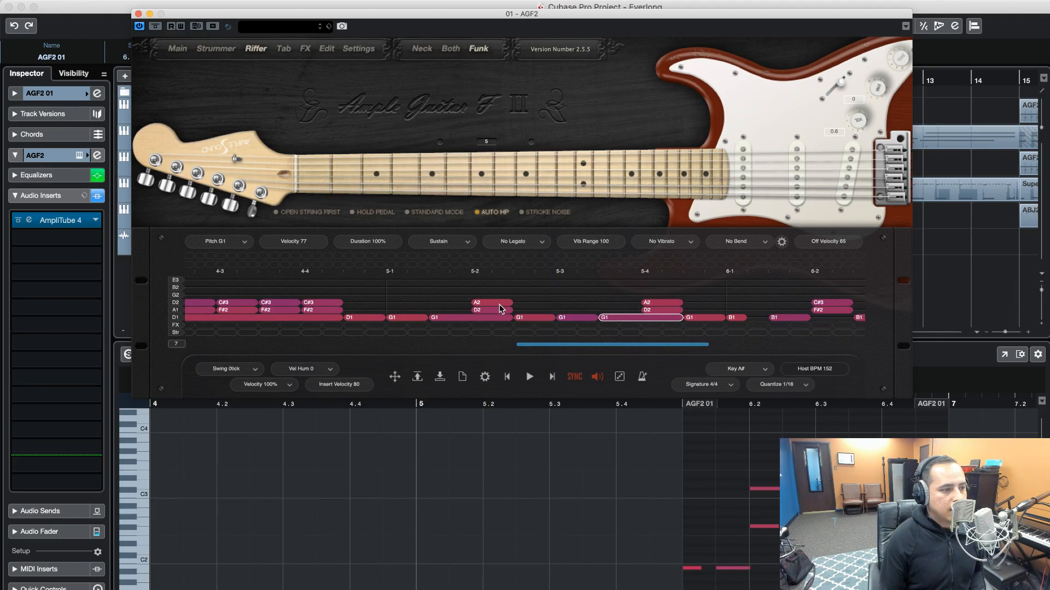
left_click_drag(511, 302, 553, 310)
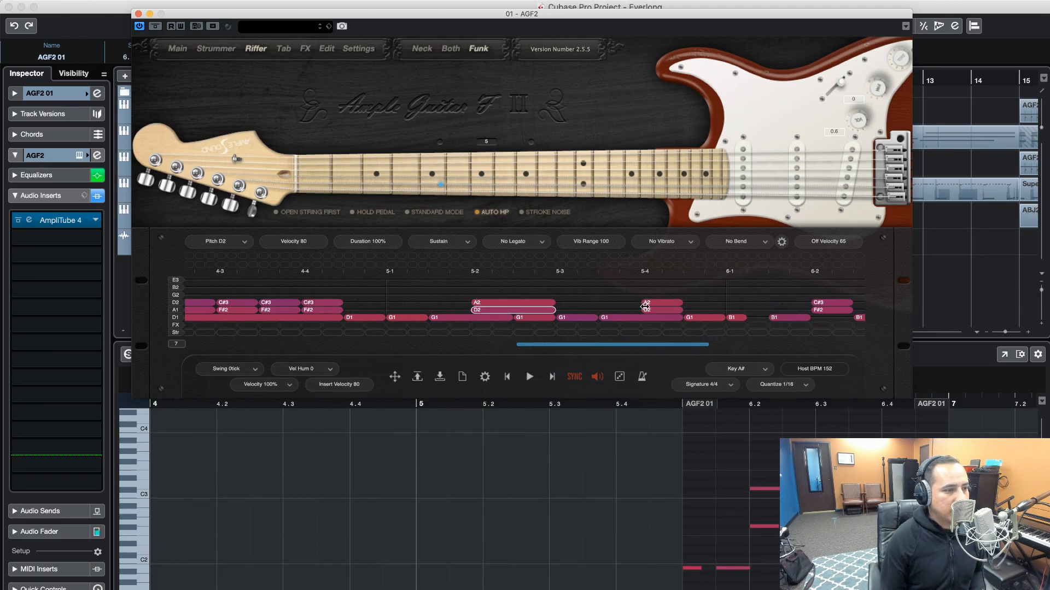
left_click(680, 302)
left_click_drag(696, 303, 725, 310)
Extend both F#2/C#3 chords in bar 6, ending the first at beat 6-3 and the second at the start of bar 7
scroll(688, 309, "right", 10)
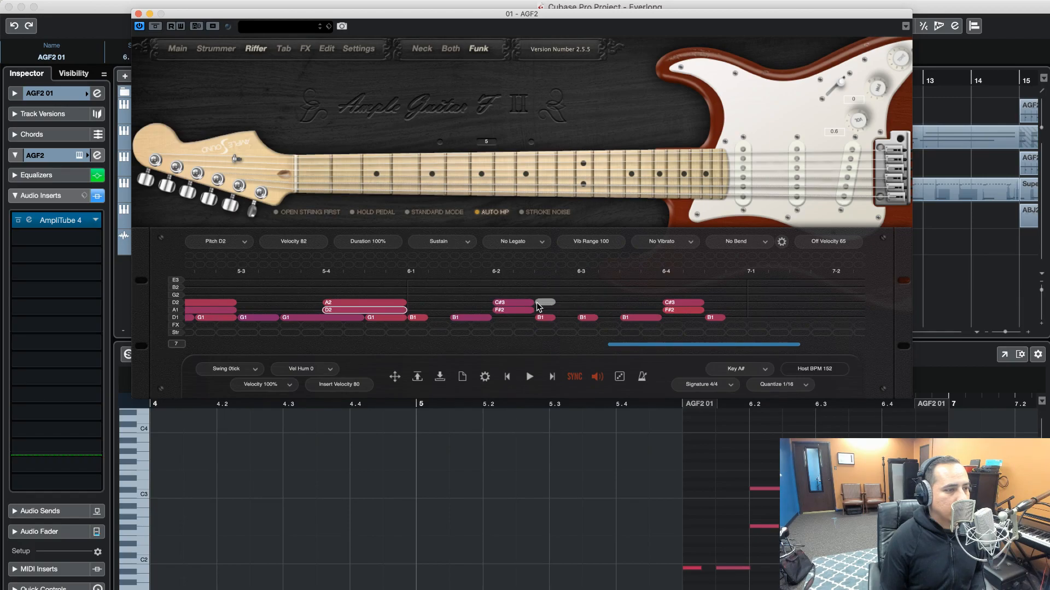
left_click_drag(531, 303, 575, 310)
left_click_drag(703, 303, 747, 310)
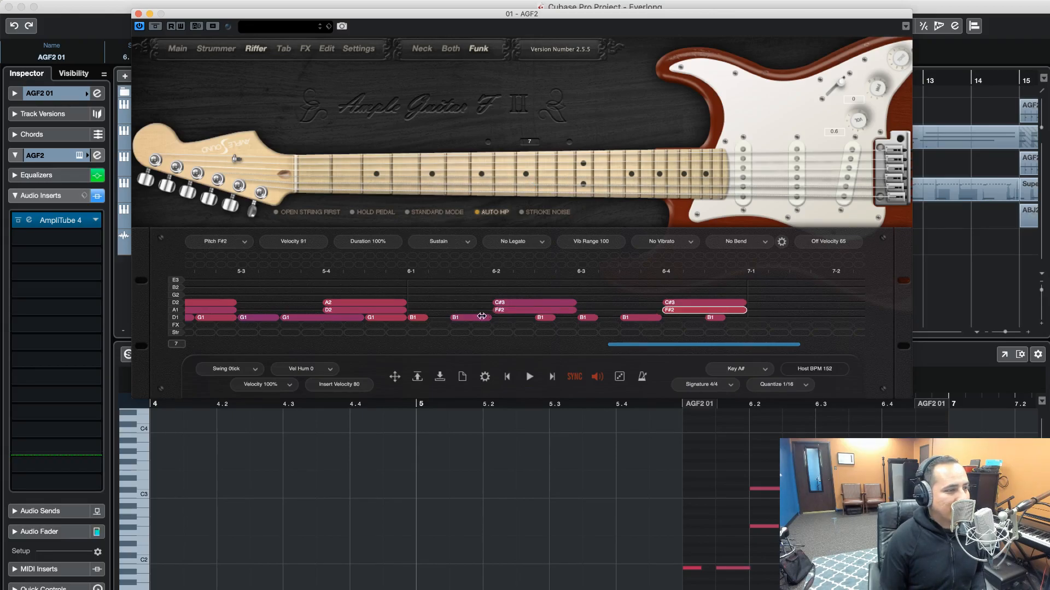
Lengthen the B1 notes in bar 6 to meet the next note on the string, the last ending at bar 7, and deselect them
left_click(425, 318)
left_click_drag(427, 318, 576, 317)
left_click(599, 322)
left_click(598, 318)
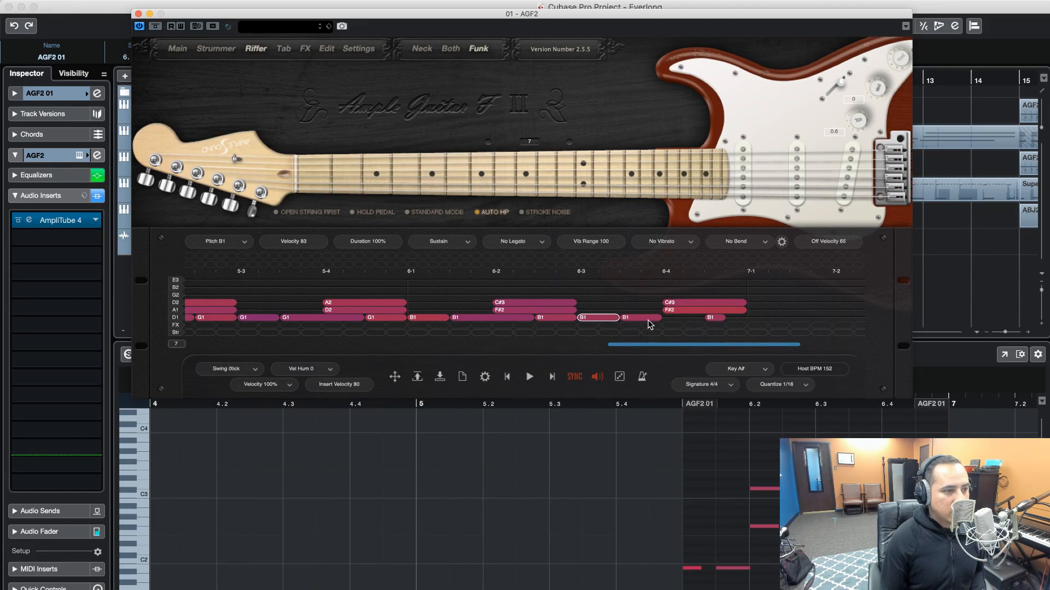
left_click_drag(659, 318, 736, 320)
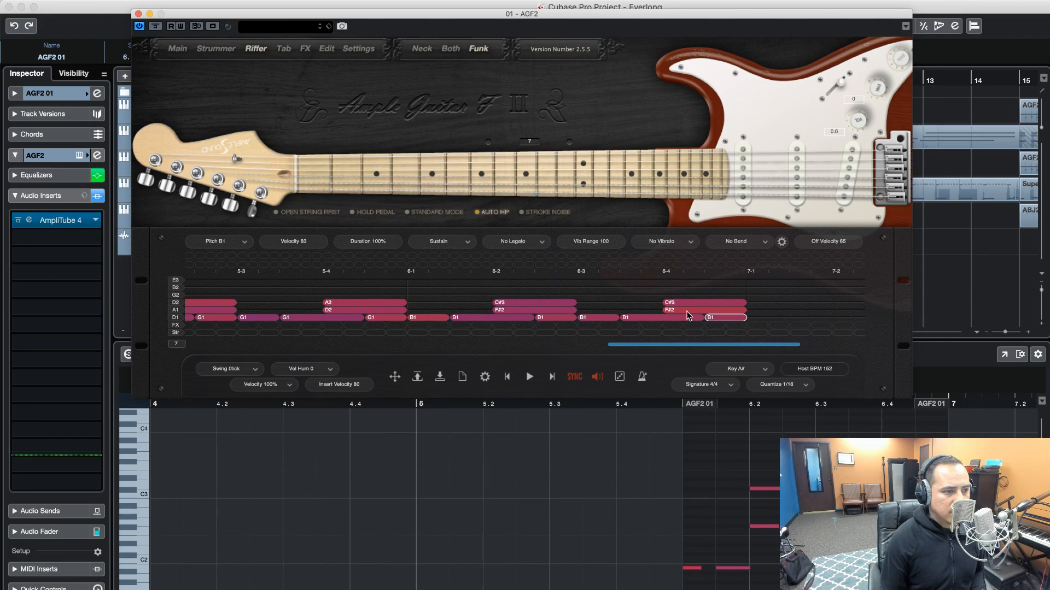
left_click(645, 309)
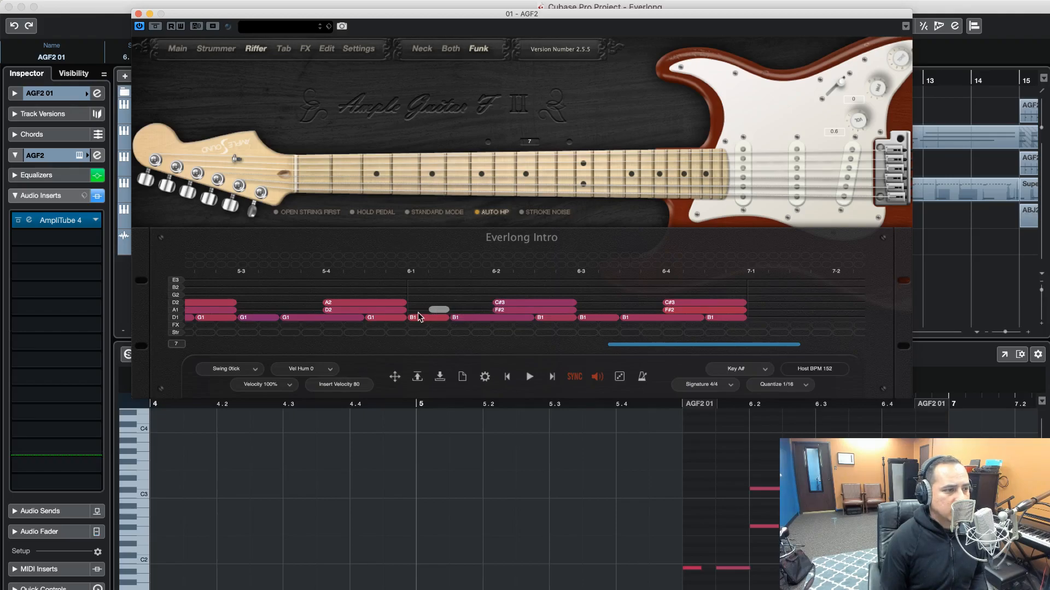
Play the riff from the start to check how the lengthened notes ring, stopping playback at the end
left_click(528, 375)
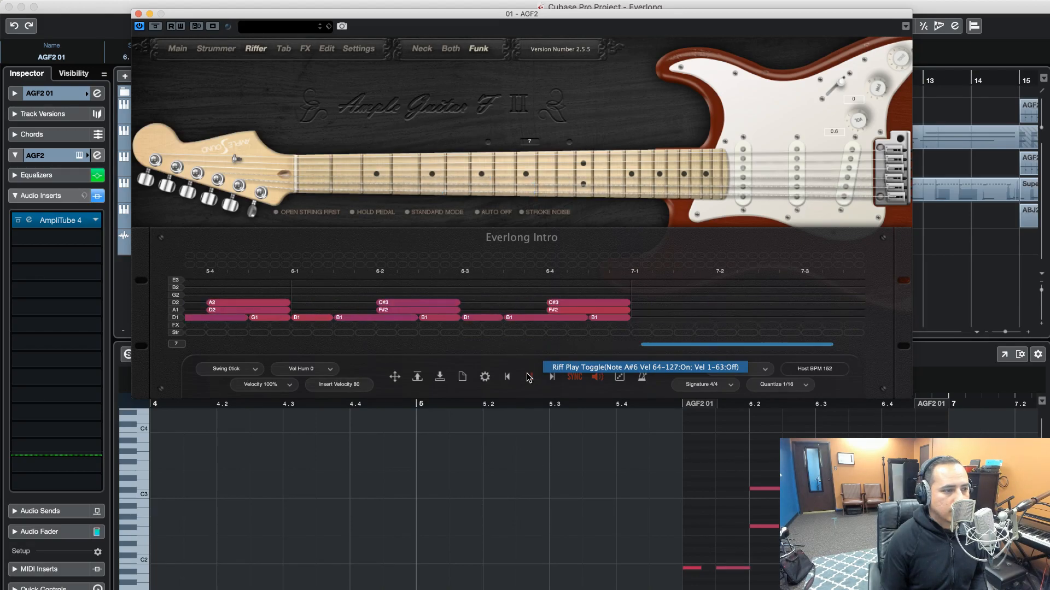
left_click(529, 377)
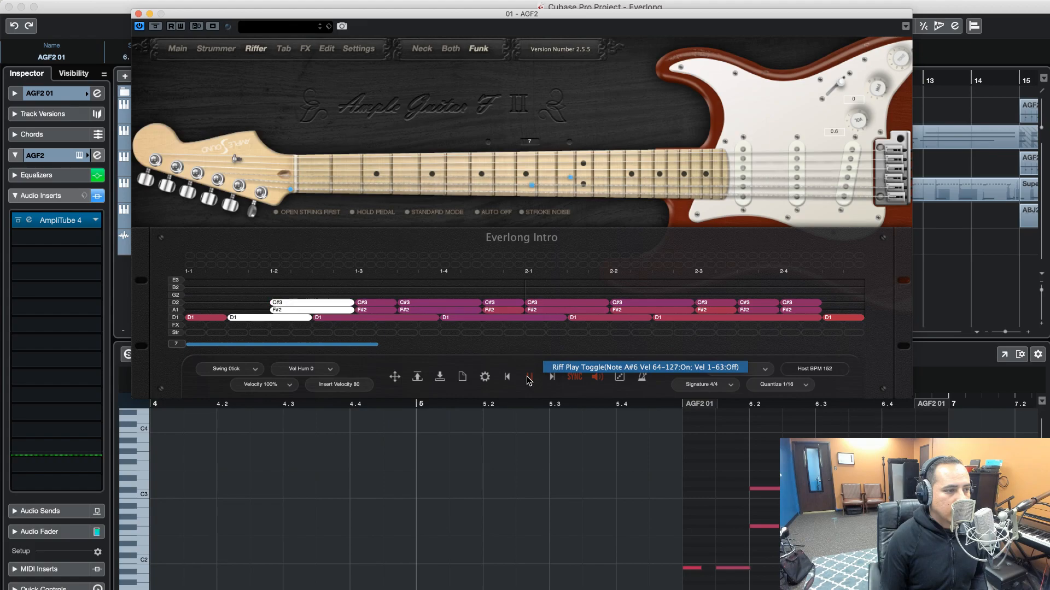
left_click(529, 378)
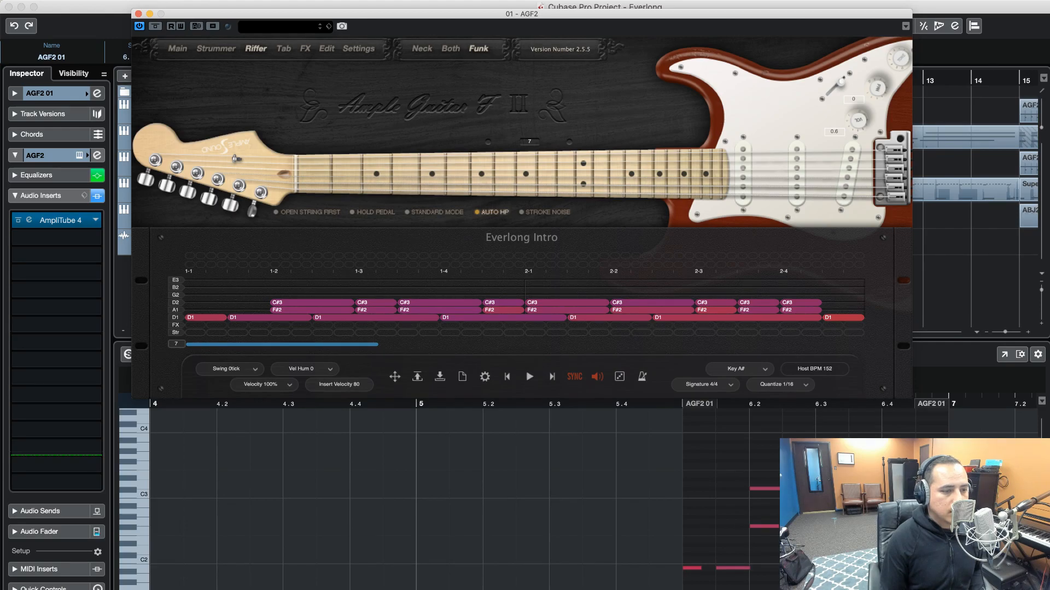
left_click(973, 279)
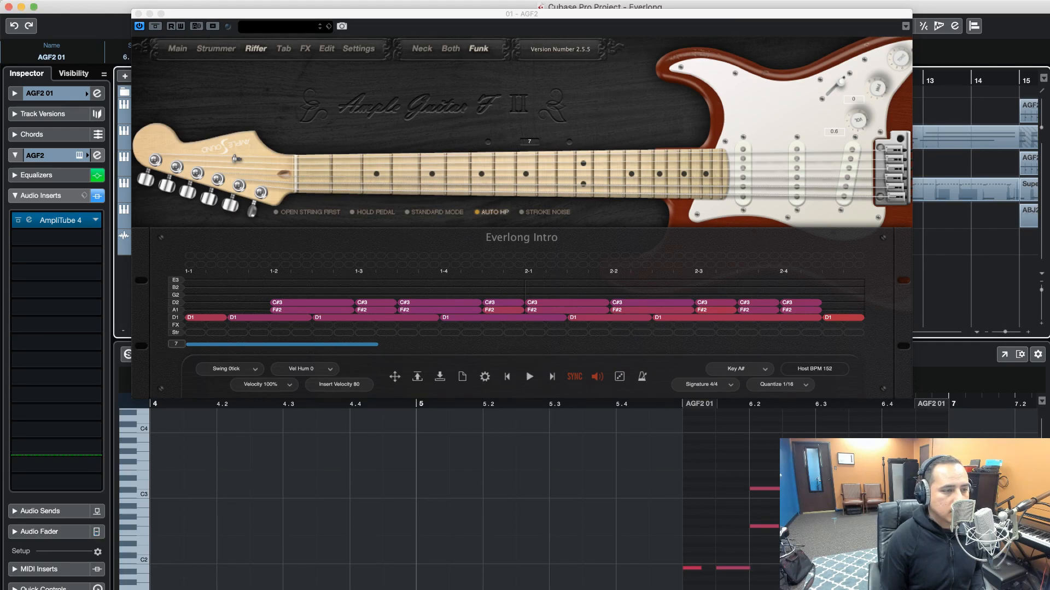
left_click(529, 379)
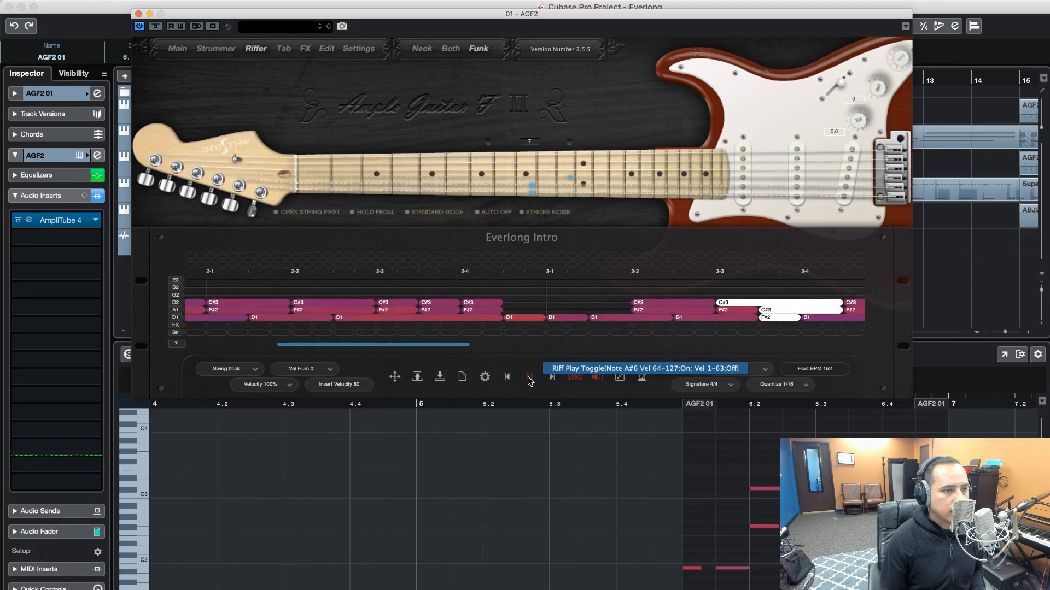
left_click(529, 379)
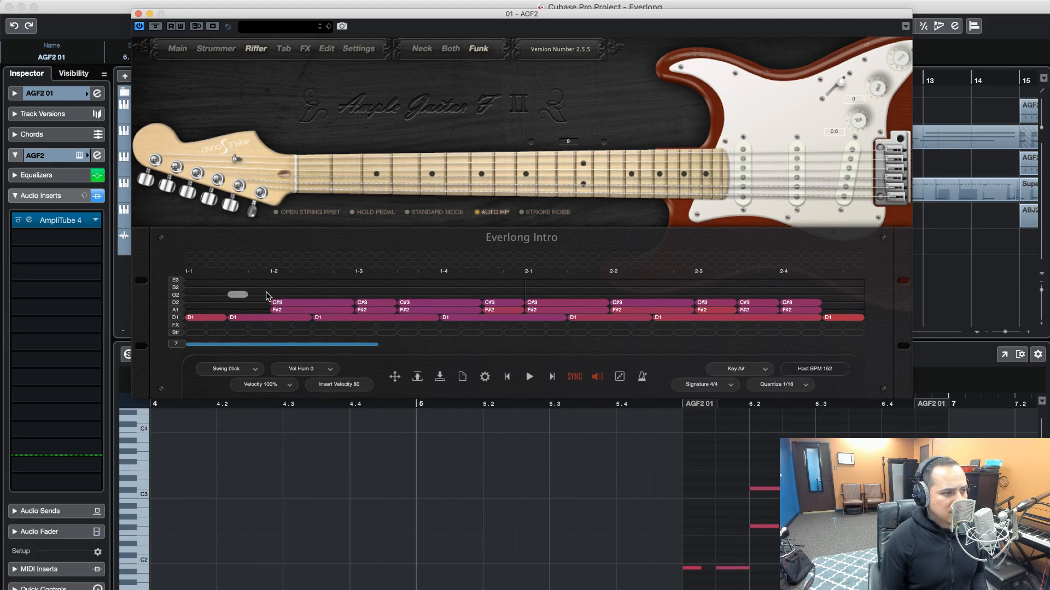
Select all notes in the riff, set one much lower velocity for all of them, and deselect them
right_click(216, 294)
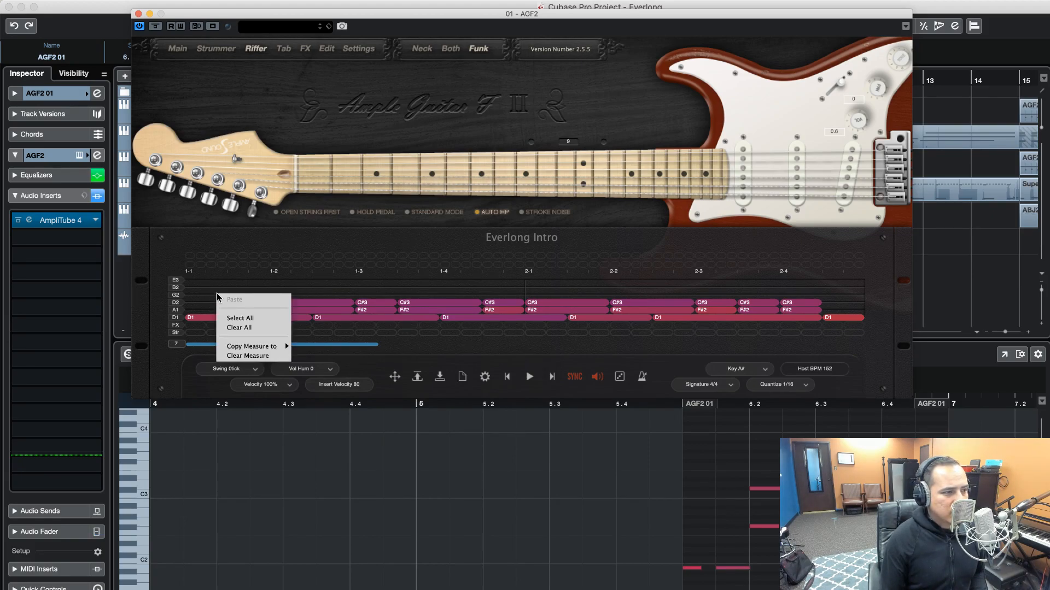
left_click(258, 320)
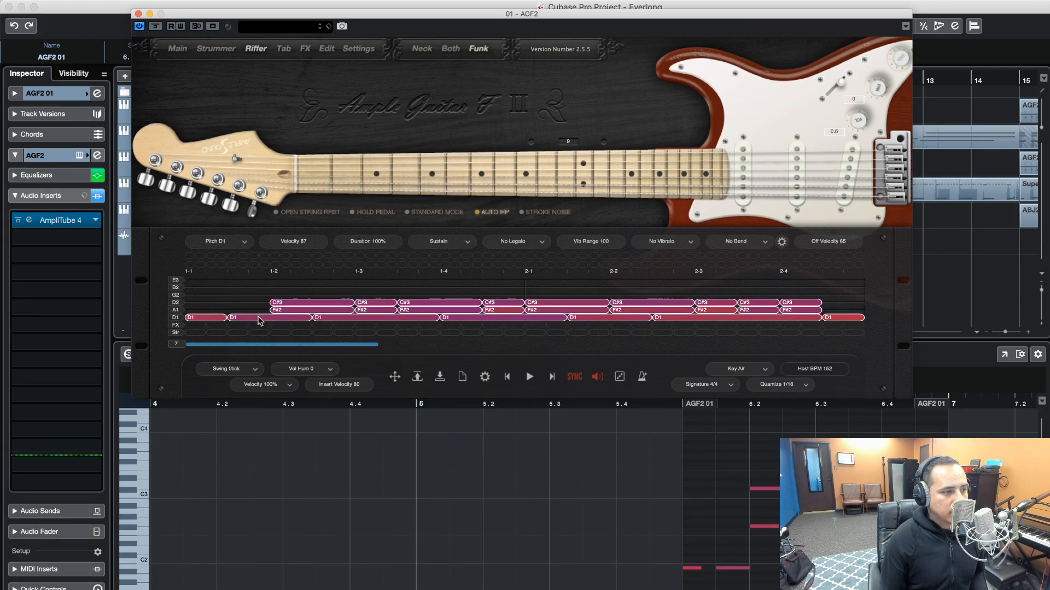
double_click(298, 243)
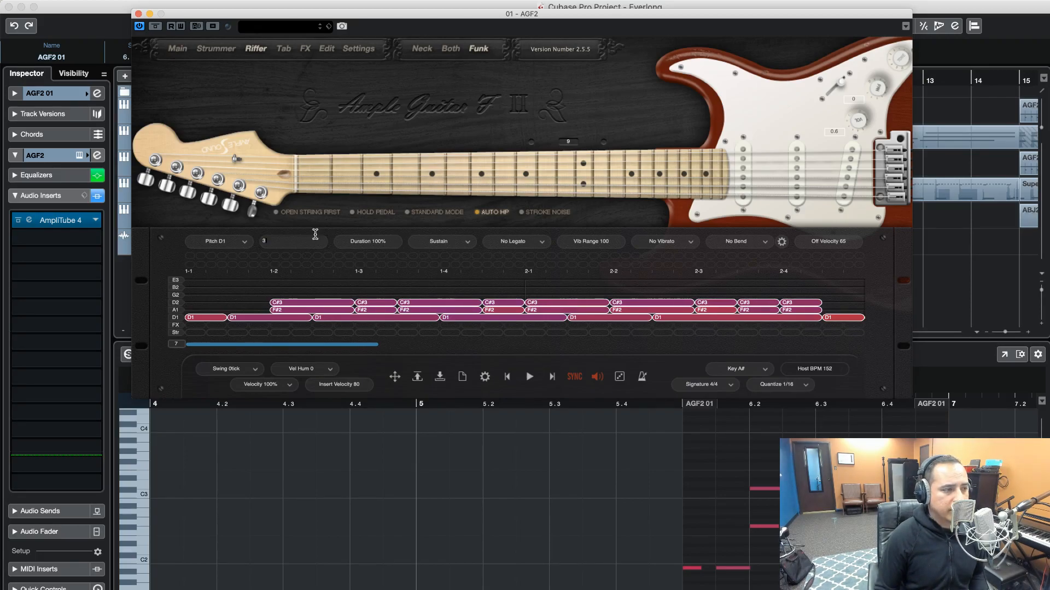
key("Return")
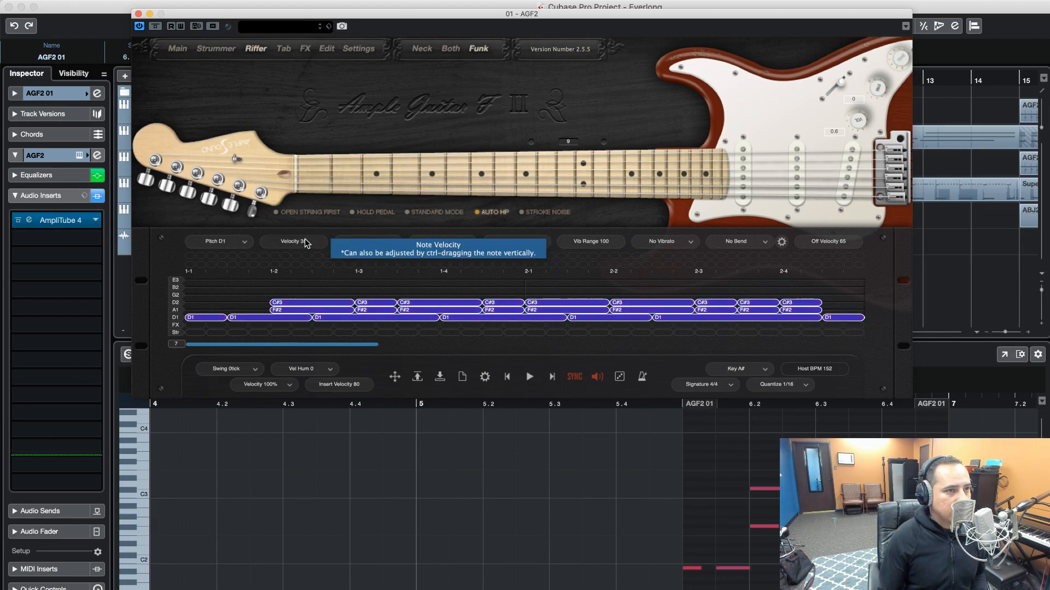
left_click(251, 296)
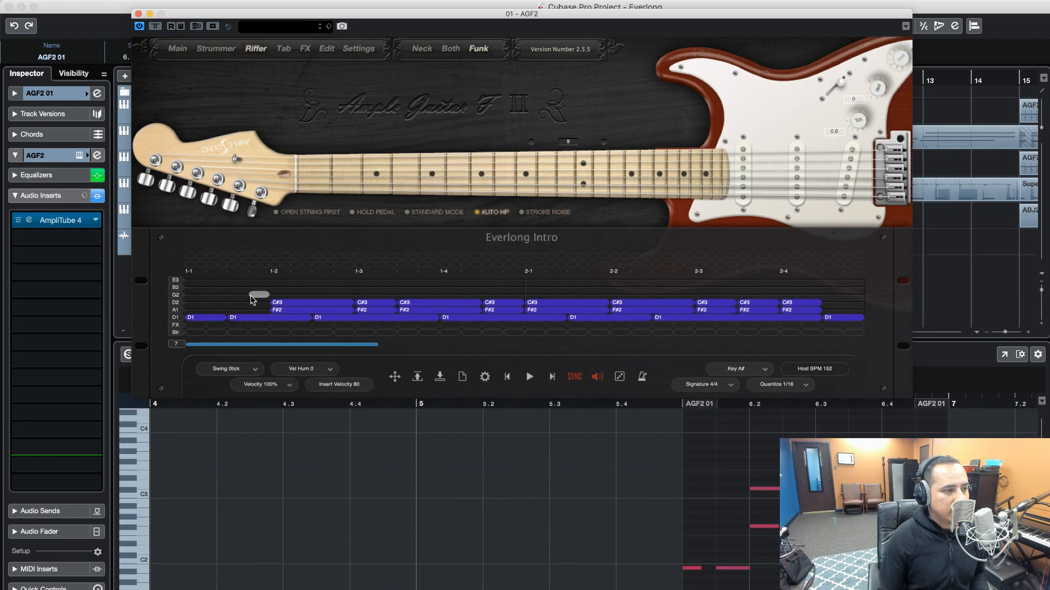
Play the riff from the start repeatedly, stopping each time, to check how the lowered velocity sounds
left_click(527, 378)
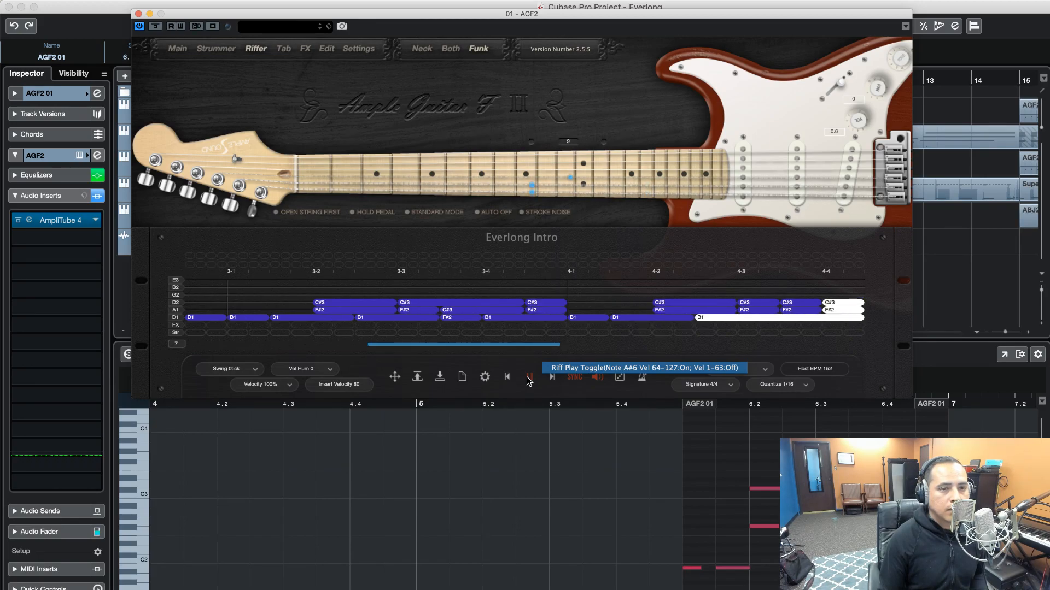
left_click(528, 378)
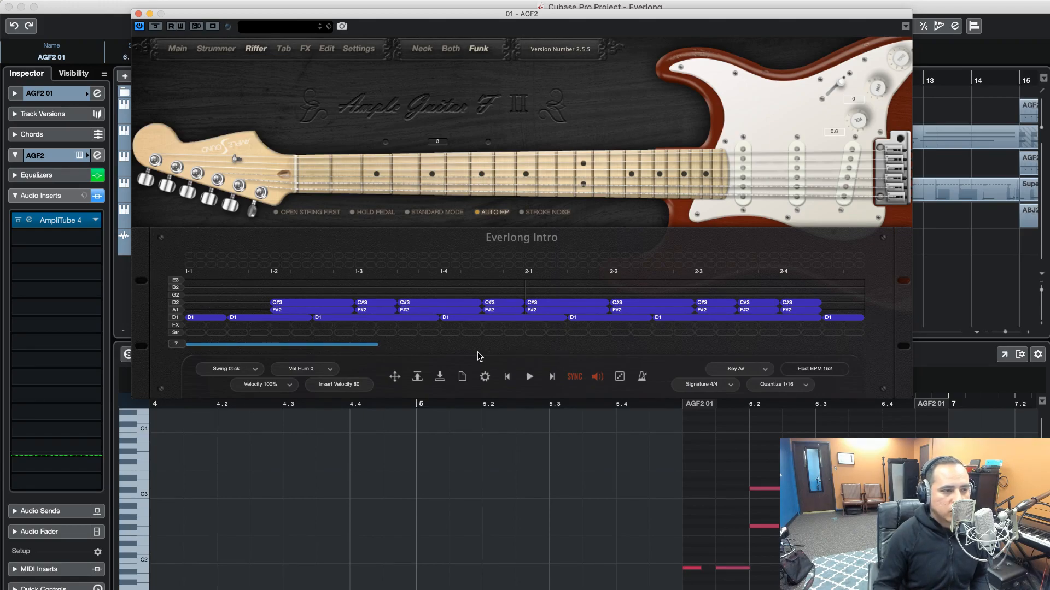
left_click(528, 376)
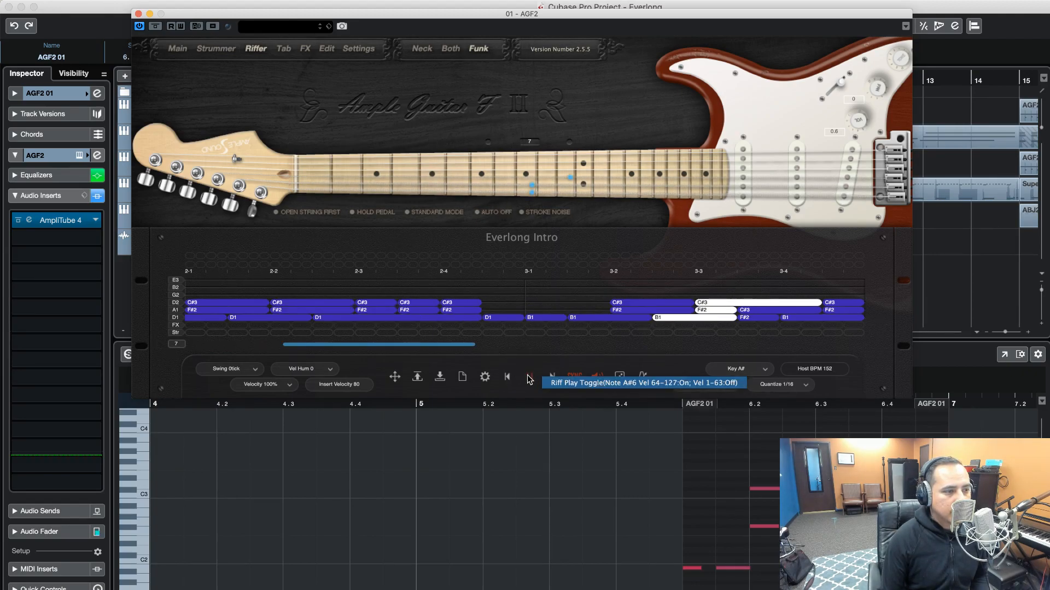
left_click(529, 377)
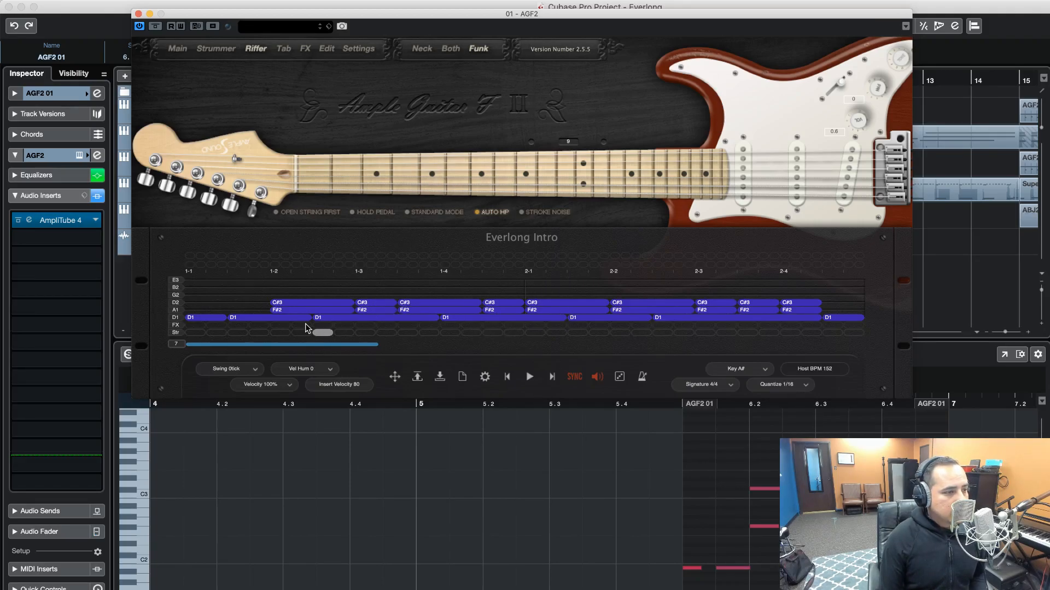
left_click(529, 377)
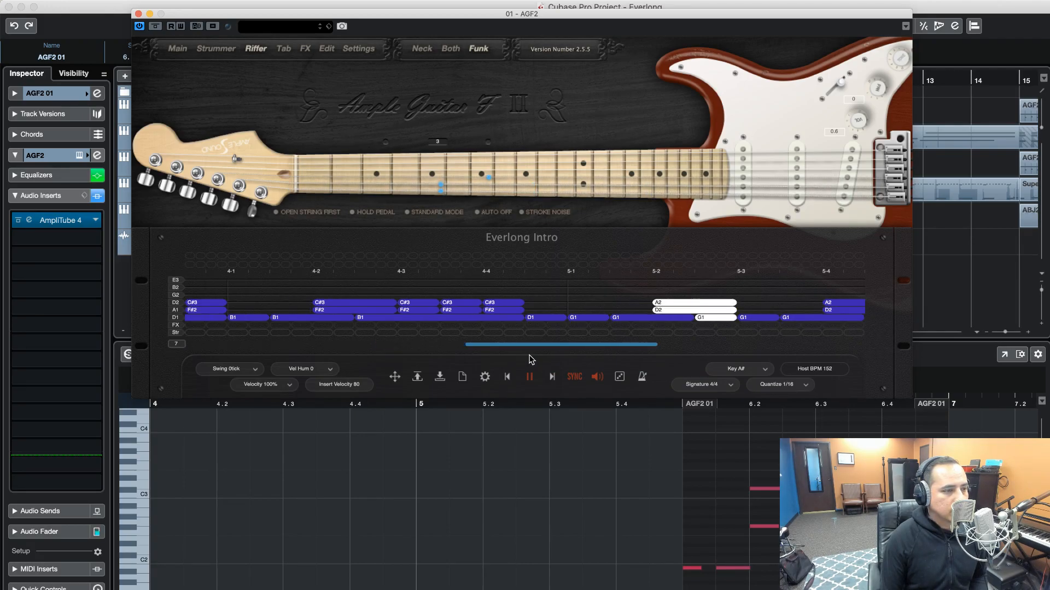
left_click(531, 377)
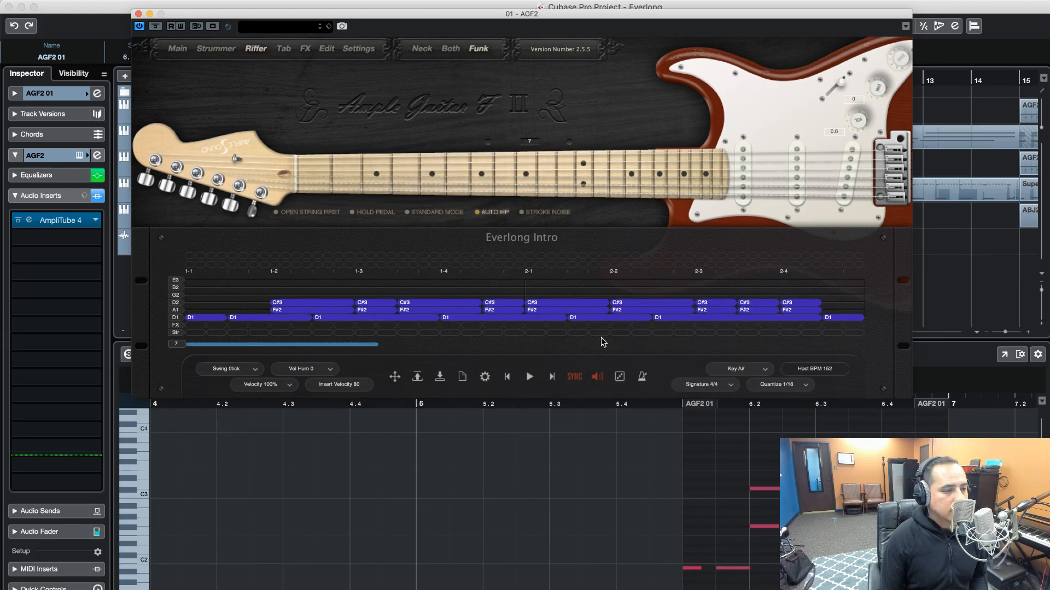
Shorten the G1 note just before 6-1 to half its length and set its articulation to Legato Slide
scroll(592, 337, "right", 4)
scroll(592, 339, "right", 5)
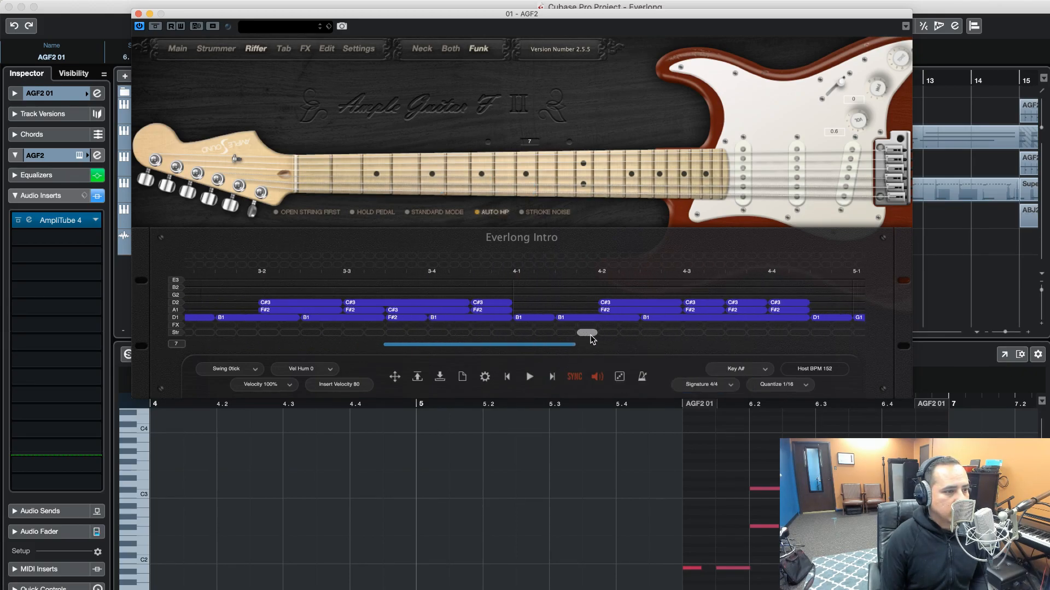
scroll(591, 339, "right", 3)
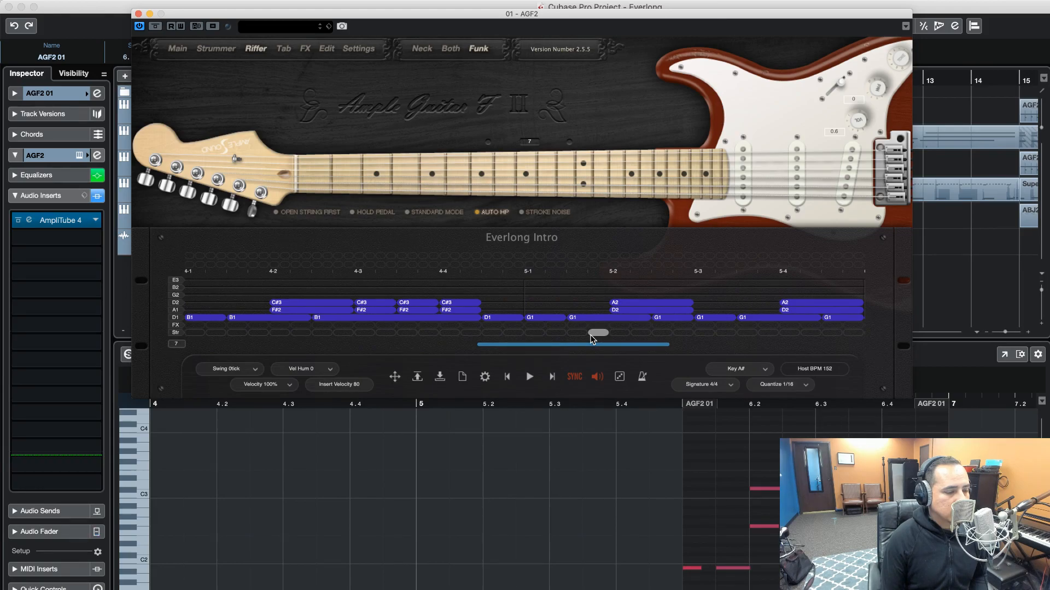
scroll(566, 336, "right", 2)
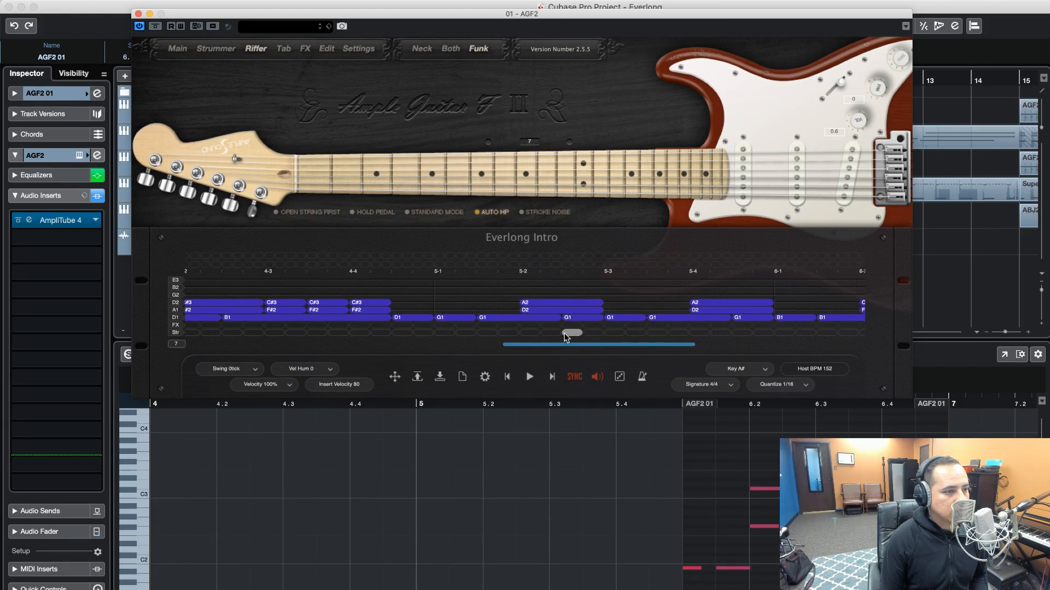
scroll(566, 337, "right", 2)
left_click(595, 319)
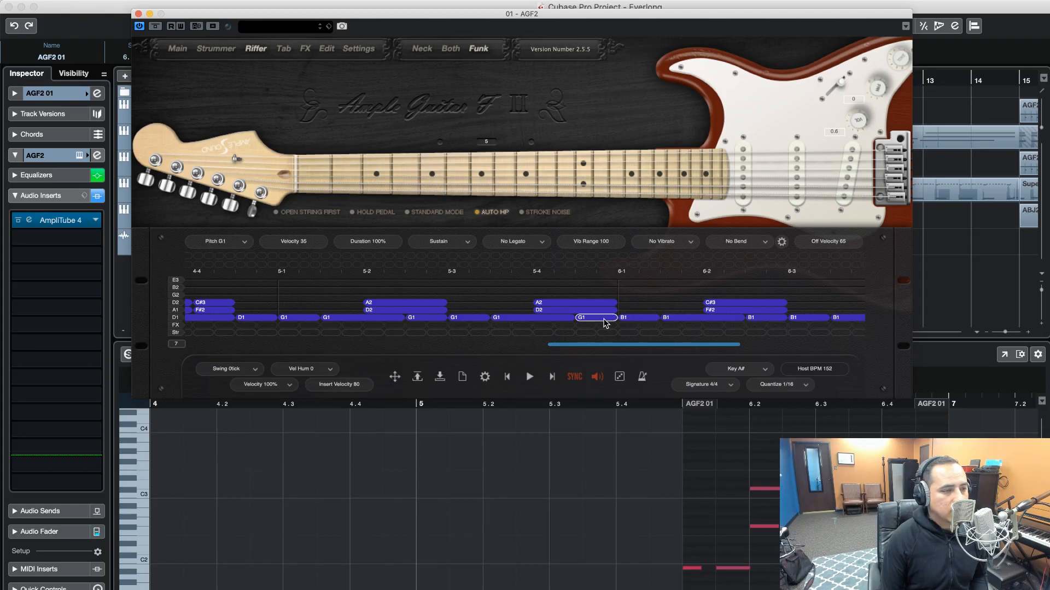
left_click_drag(610, 319, 591, 319)
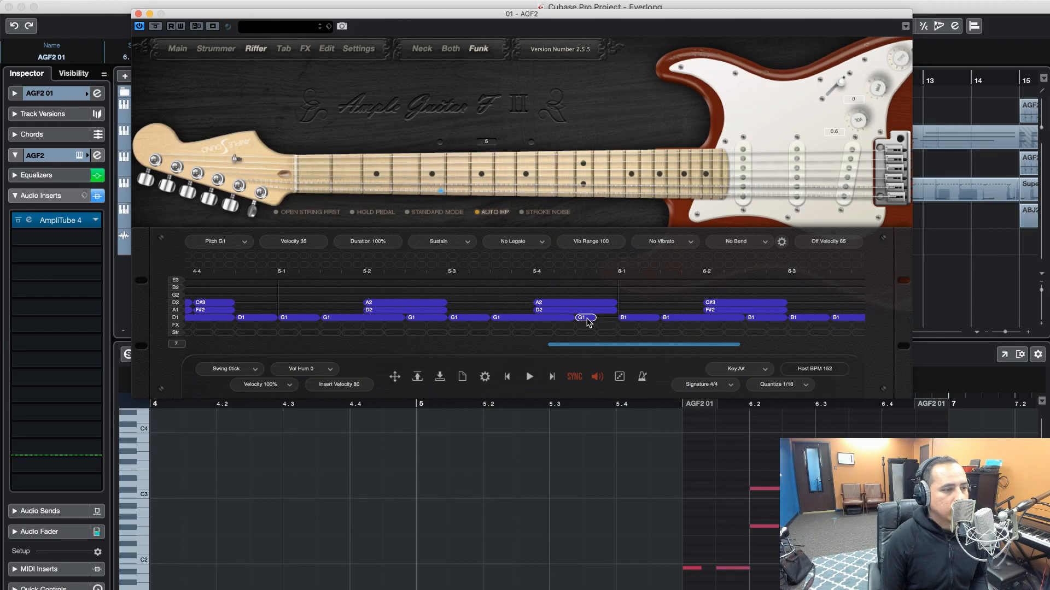
left_click(538, 246)
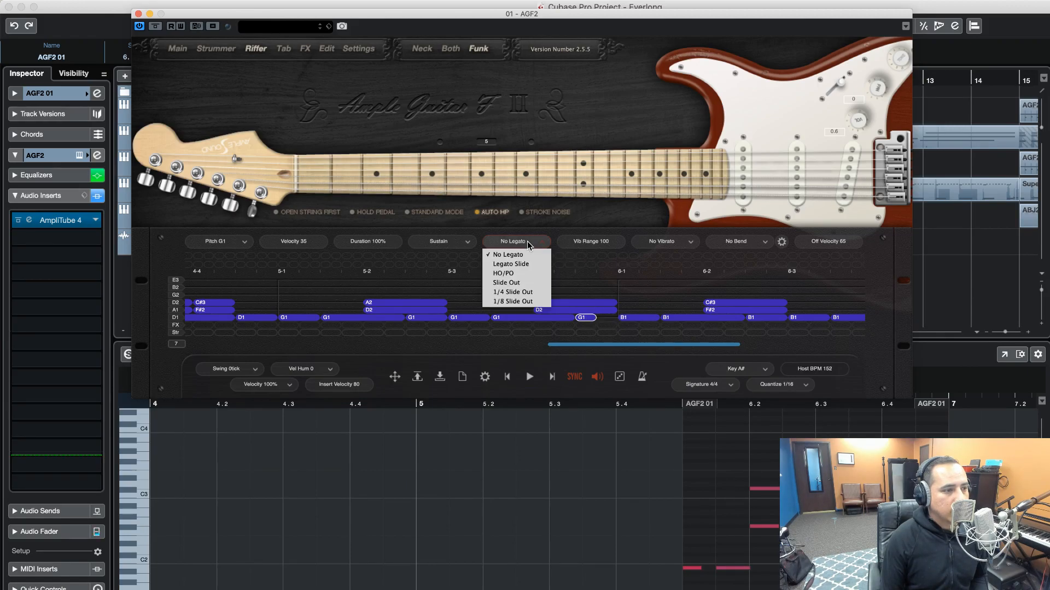
left_click(528, 265)
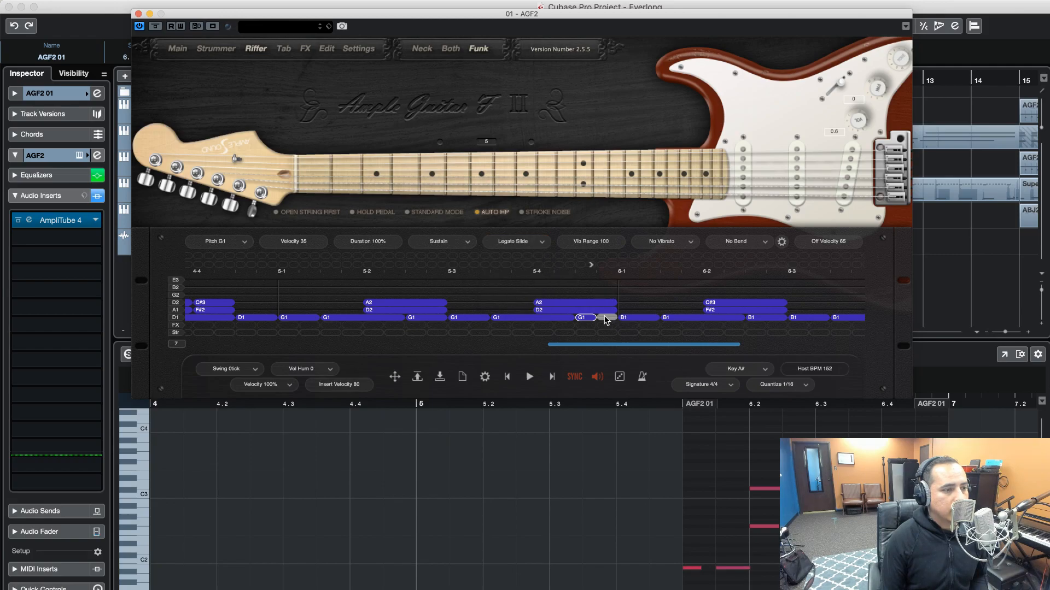
Shorten the A2/D2 chord at 5-4 to end where the slide note starts, and insert a short B1 with velocity 40 before 6-1
left_click_drag(611, 303, 574, 311)
left_click(605, 321)
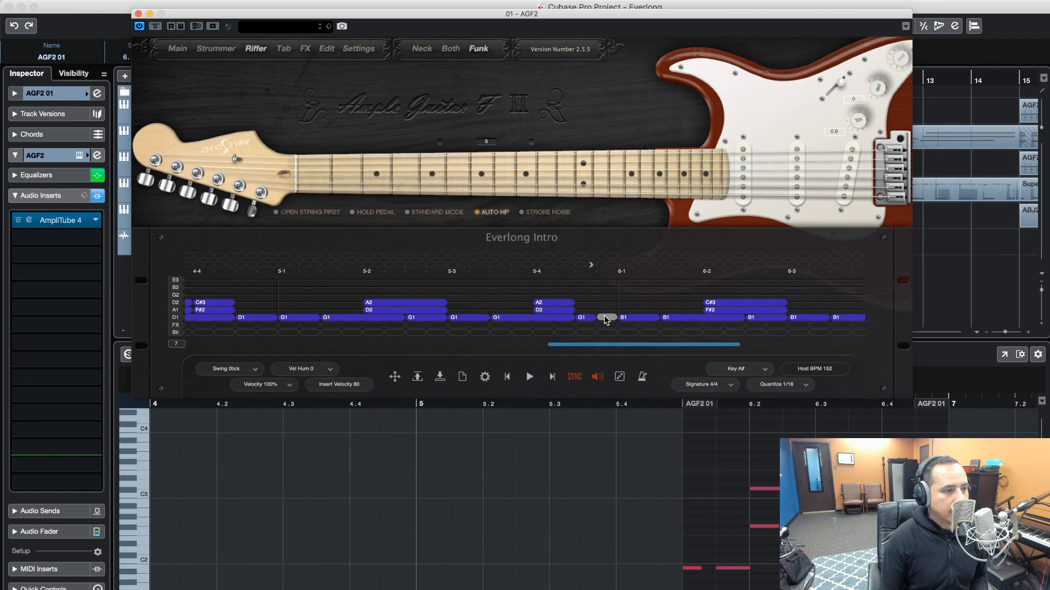
left_click(606, 319)
left_click_drag(607, 322, 603, 258)
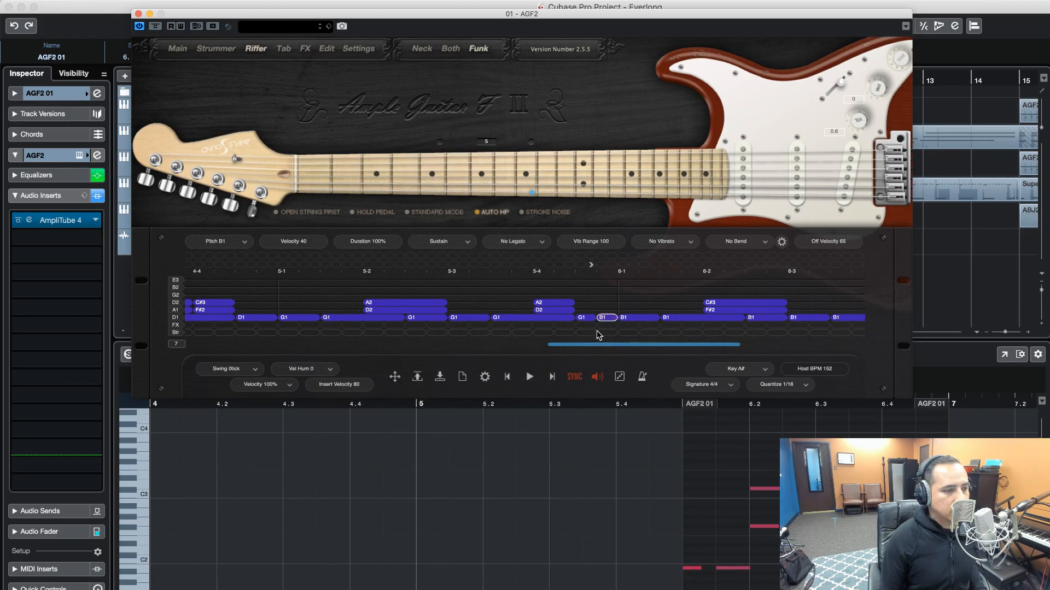
Set the velocity of the short G1 slide note before 6-1 to 70
left_click(586, 318)
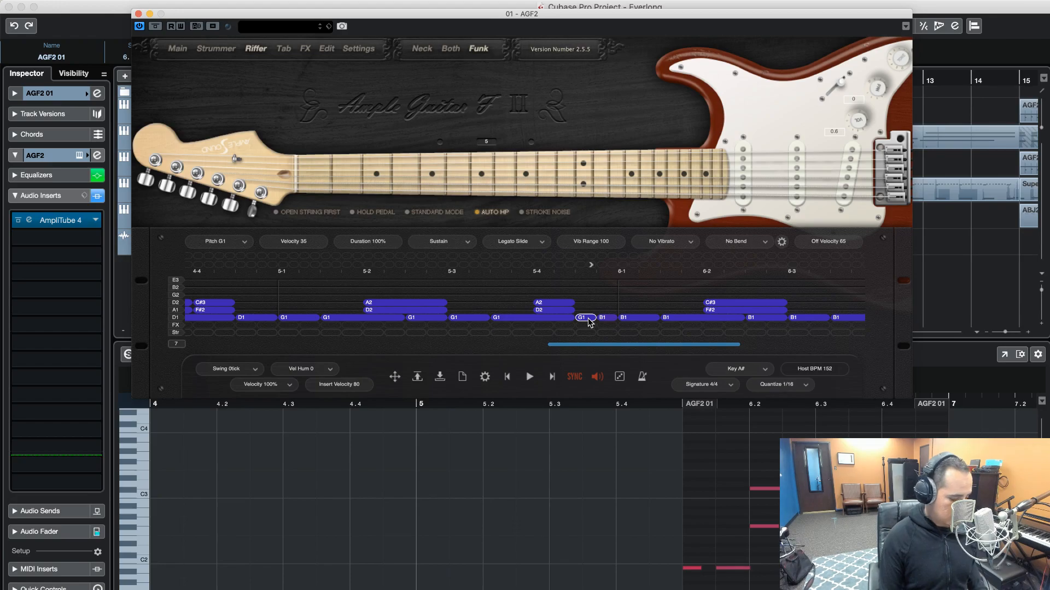
left_click(588, 319)
left_click(587, 318)
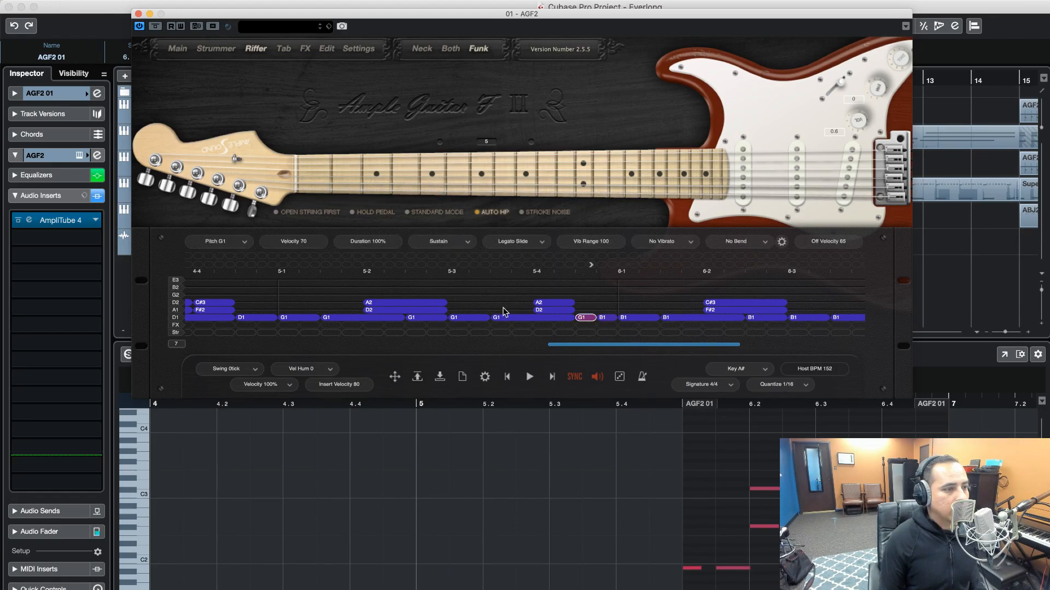
Select the G1 note at 5-1 and play the riff from there twice to check the slide into bar 6
left_click(301, 318)
left_click(526, 377)
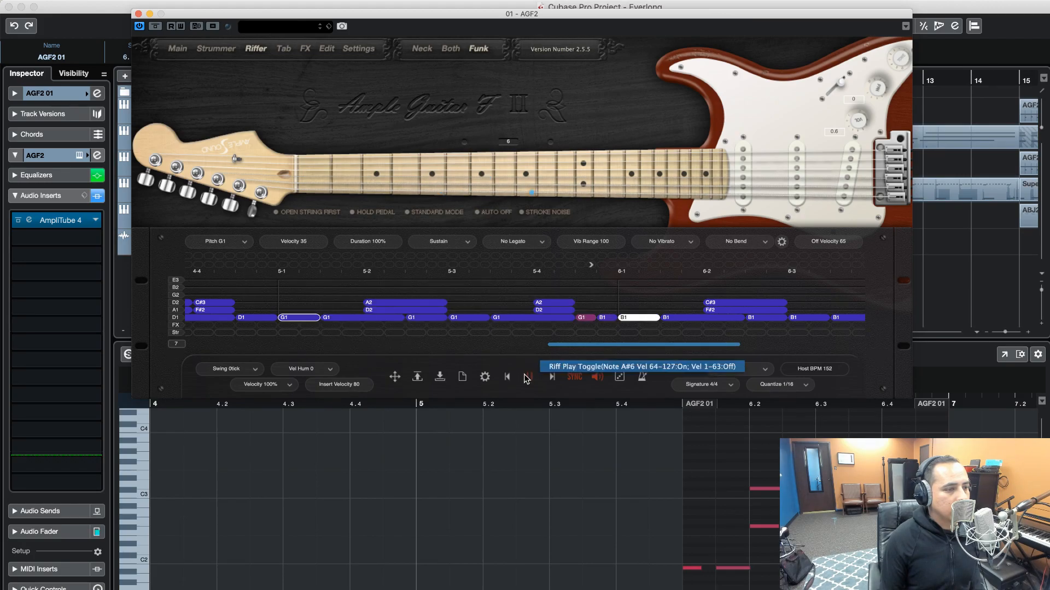
left_click(525, 378)
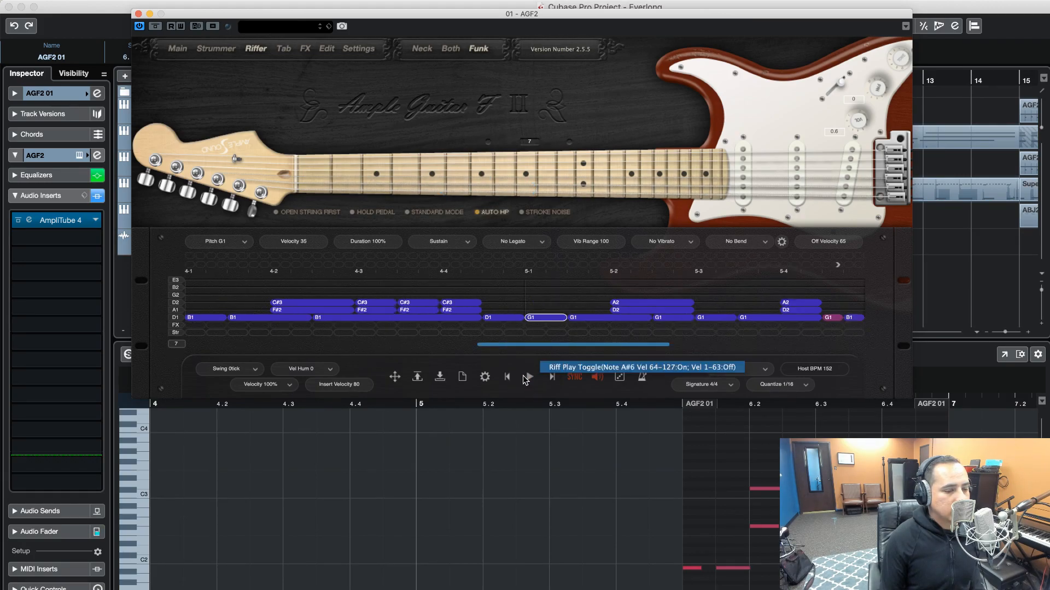
left_click(526, 378)
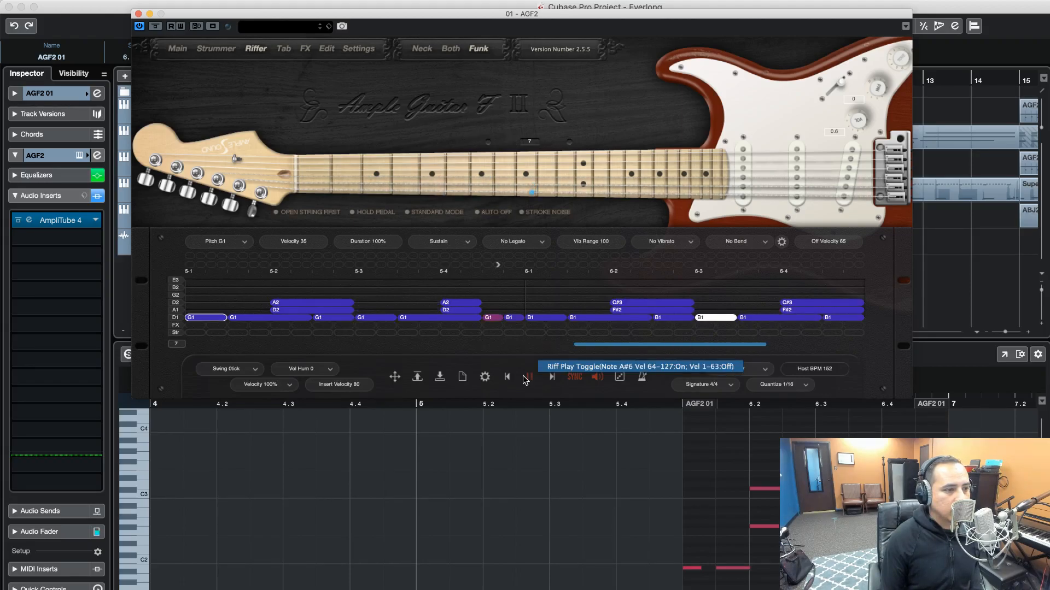
left_click(525, 378)
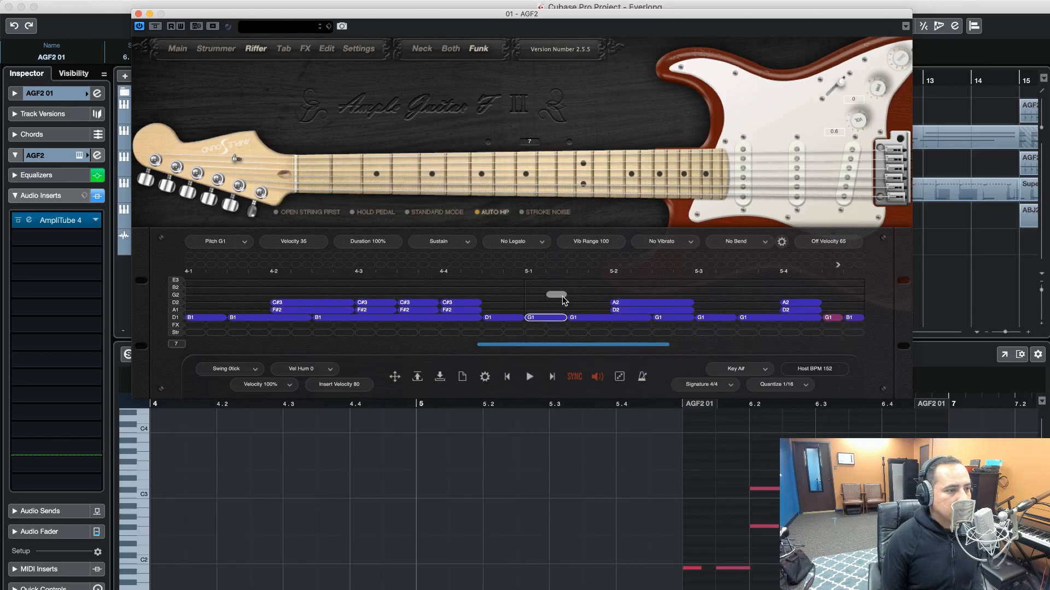
Look at the Copy Measure to destinations offered for measure 6
scroll(574, 306, "right", 5)
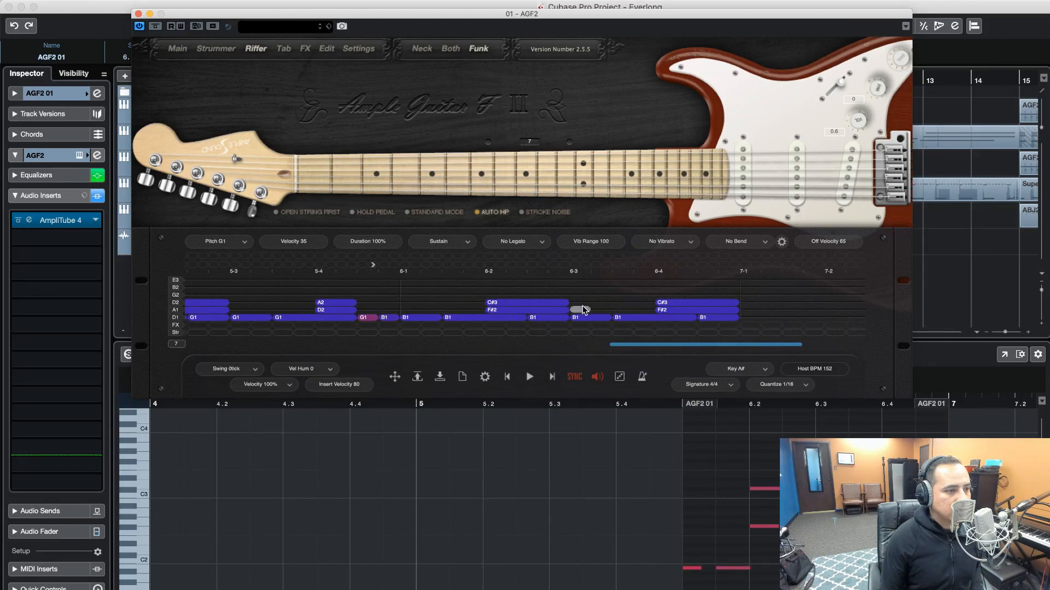
scroll(580, 309, "right", 2)
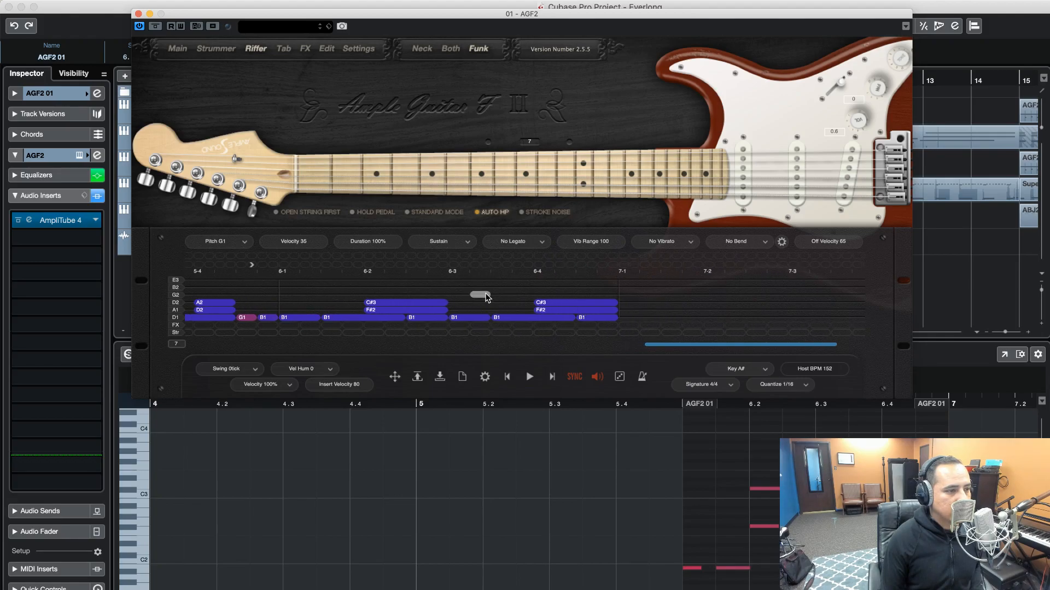
right_click(486, 297)
mouse_move(539, 348)
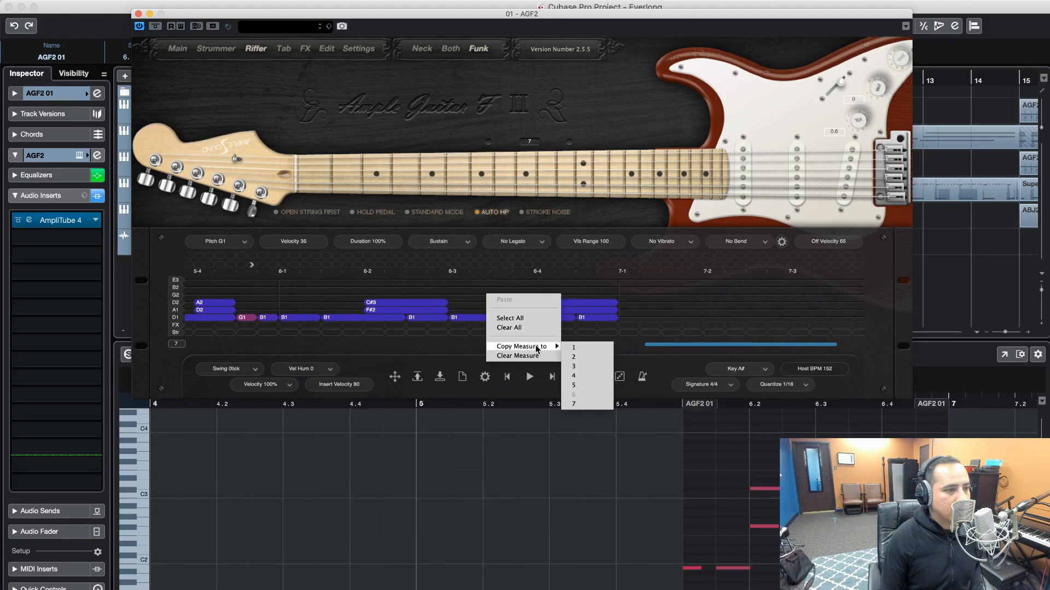
left_click(579, 378)
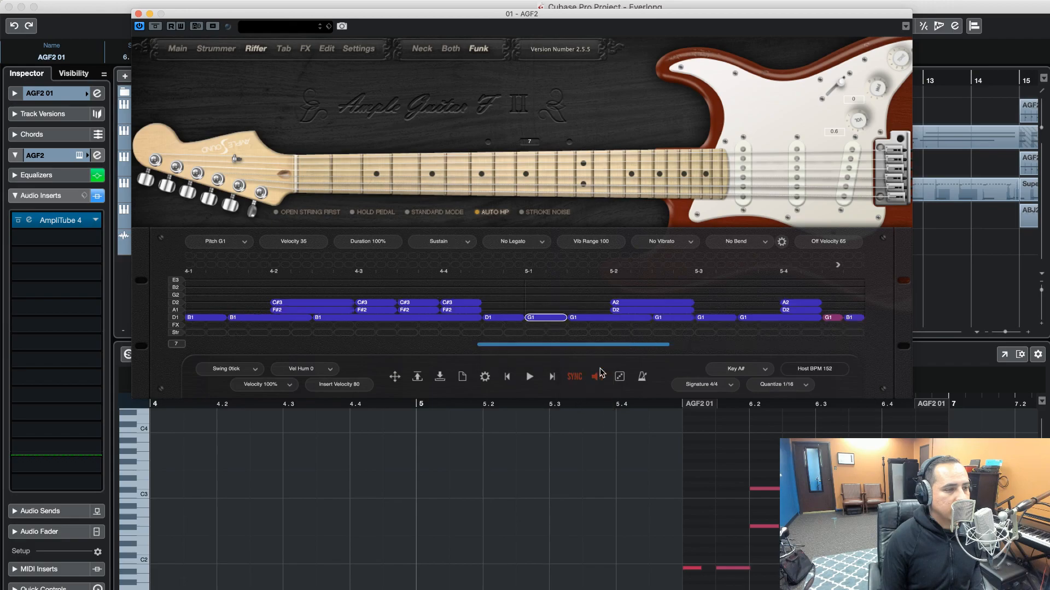
Deselect the G1 note and play the riff from the start to check the edits, stopping playback at the end
left_click(632, 355)
left_click(531, 377)
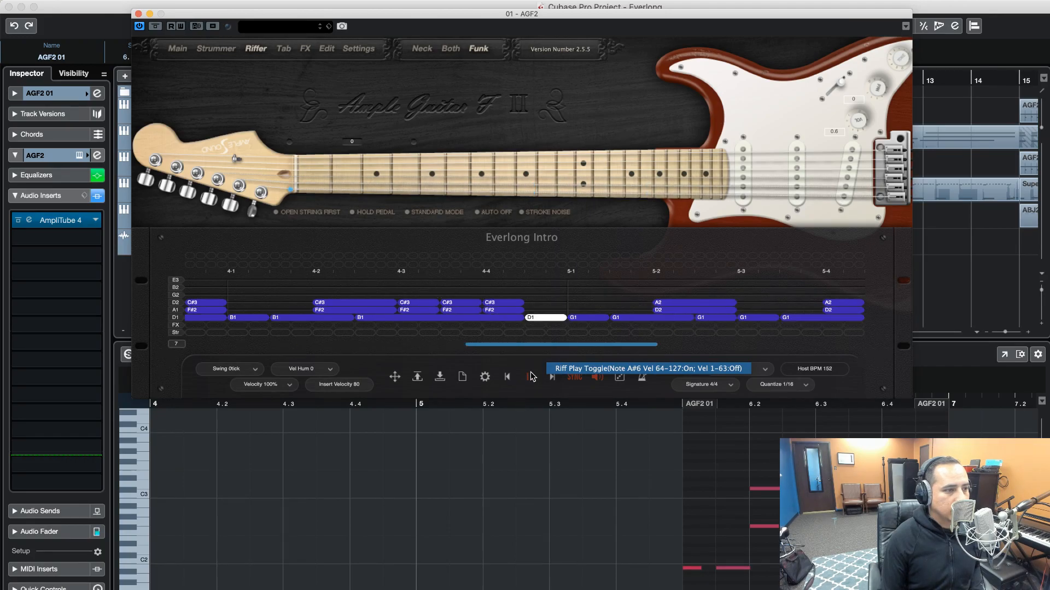
left_click(530, 376)
Close the AGF2 instrument window and delete all the AGF2 01 parts in bars 1 to 7 of the project
left_click(138, 13)
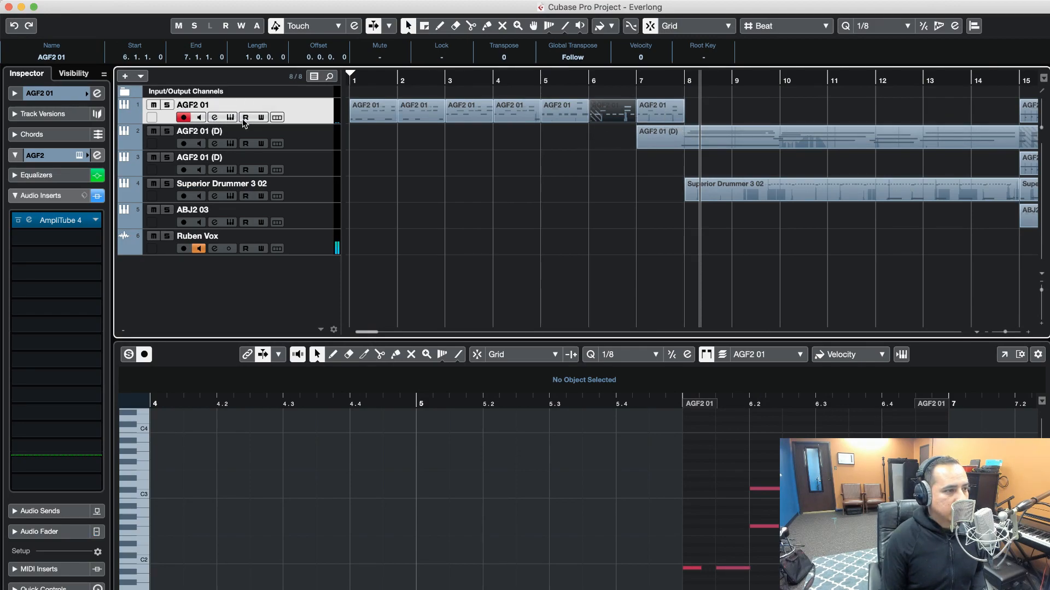
left_click_drag(702, 114, 378, 114)
key("Delete")
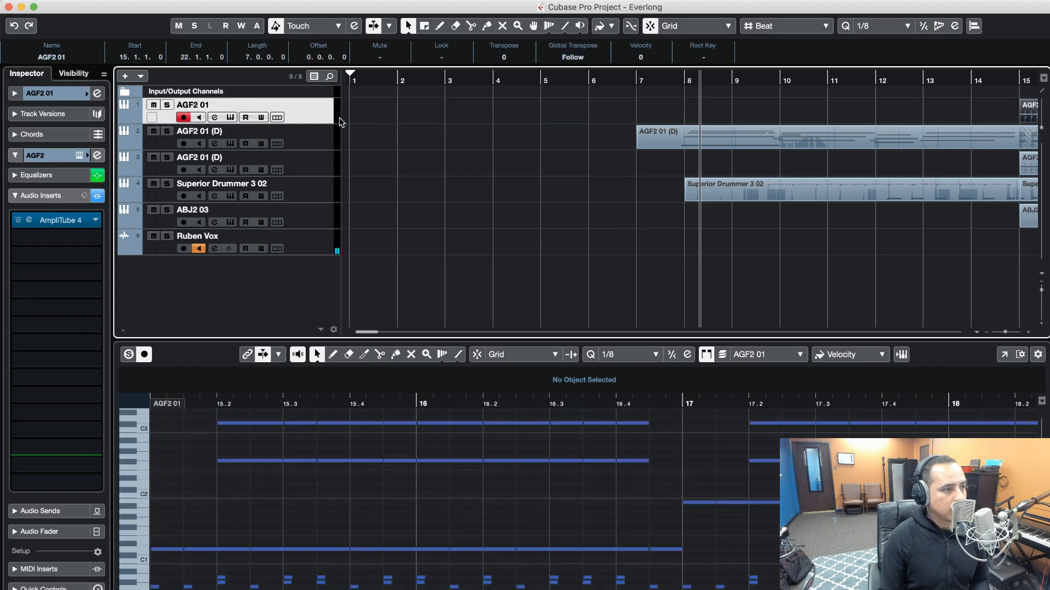
Reopen the AGF2 instrument, move its window below the first tracks, and place the riff as MIDI on track AGF2 01 at bar 1
left_click(232, 117)
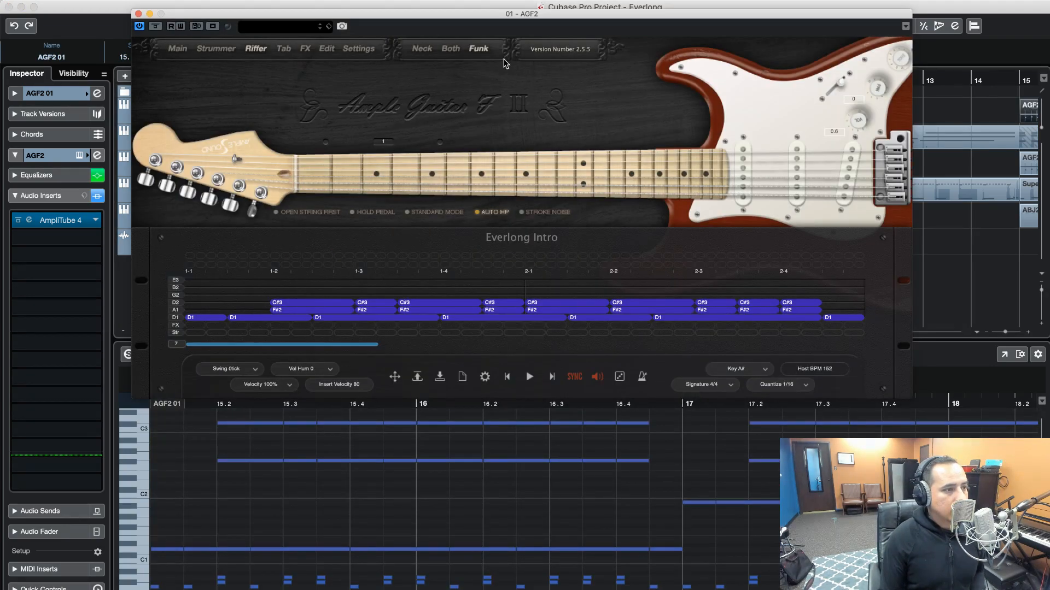
left_click_drag(559, 21, 747, 257)
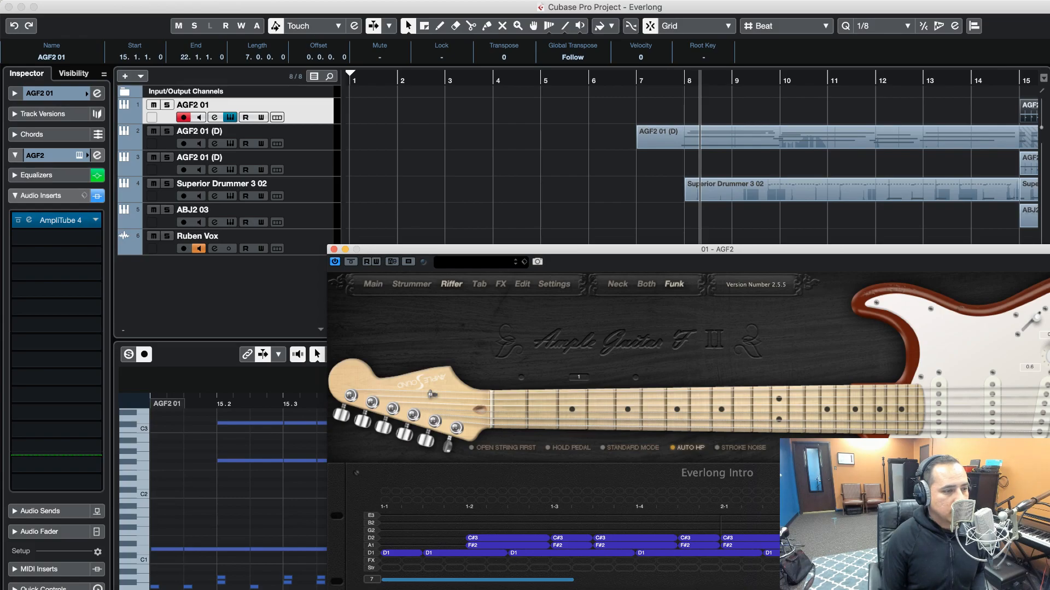
left_click(390, 208)
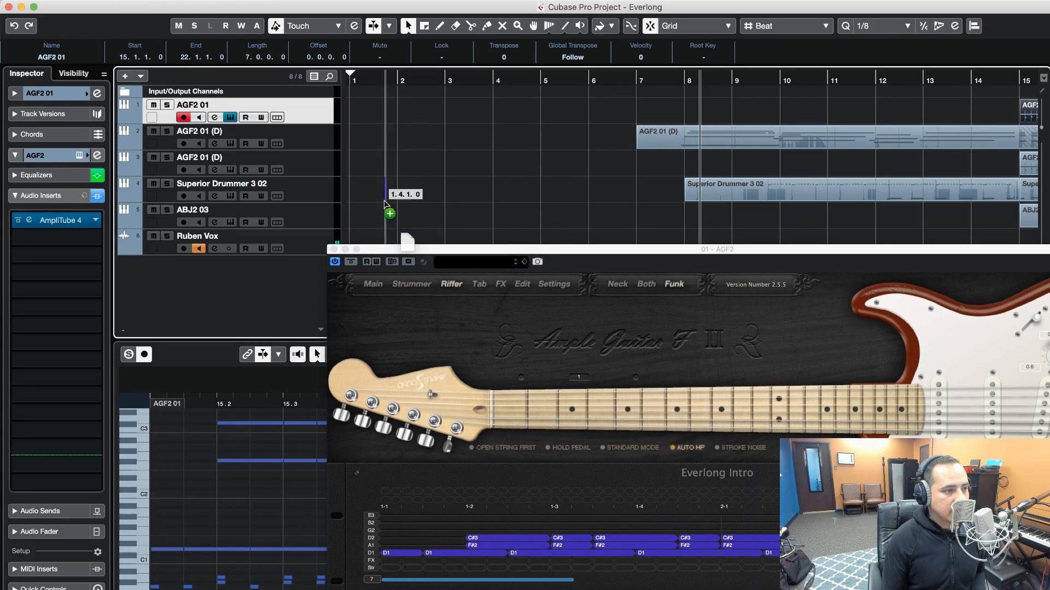
left_click_drag(371, 123, 361, 109)
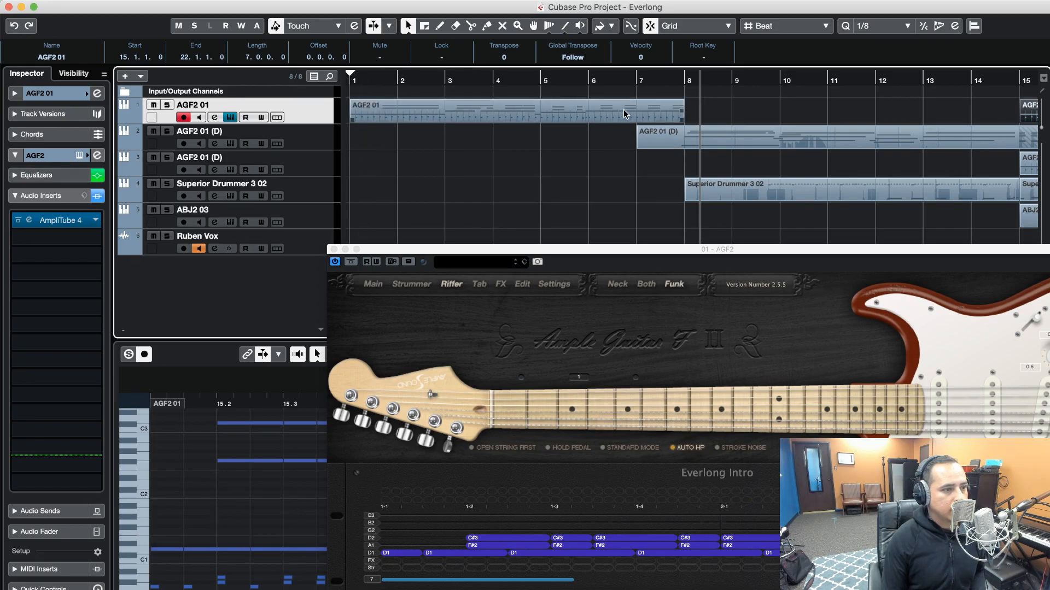
Close the AGF2 instrument window and delete the old AGF2 01 parts at bars 22 and 15 on the first track
scroll(864, 131, "right", 10)
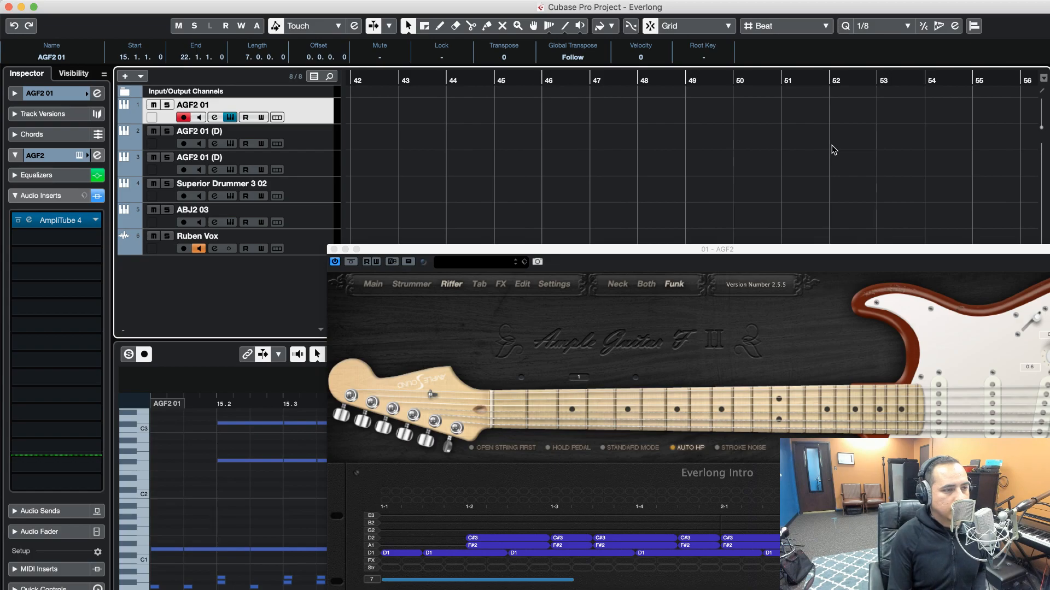
left_click(333, 249)
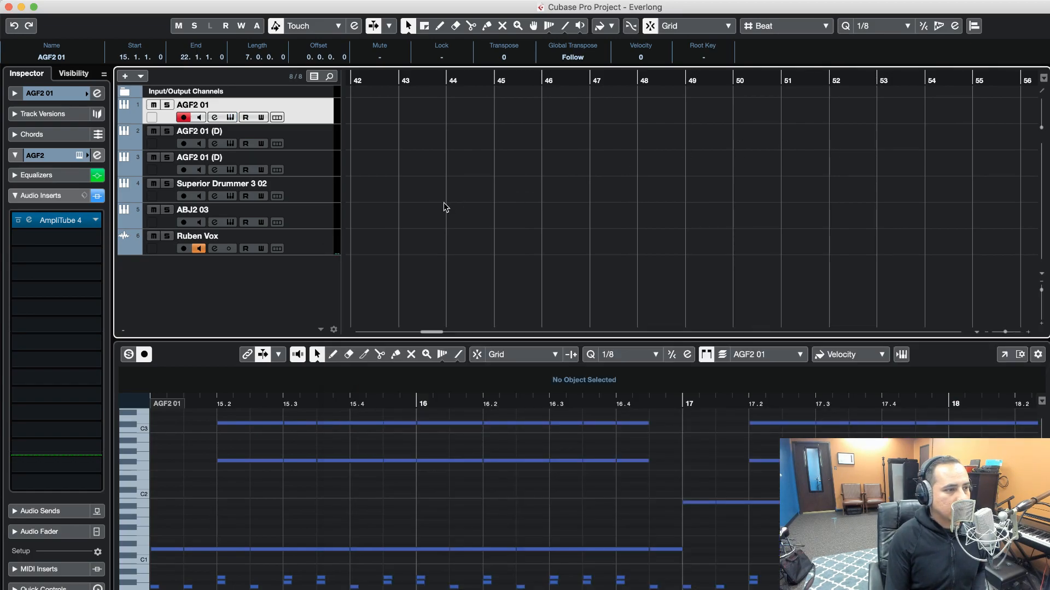
scroll(454, 204, "left", 5)
left_click(496, 120)
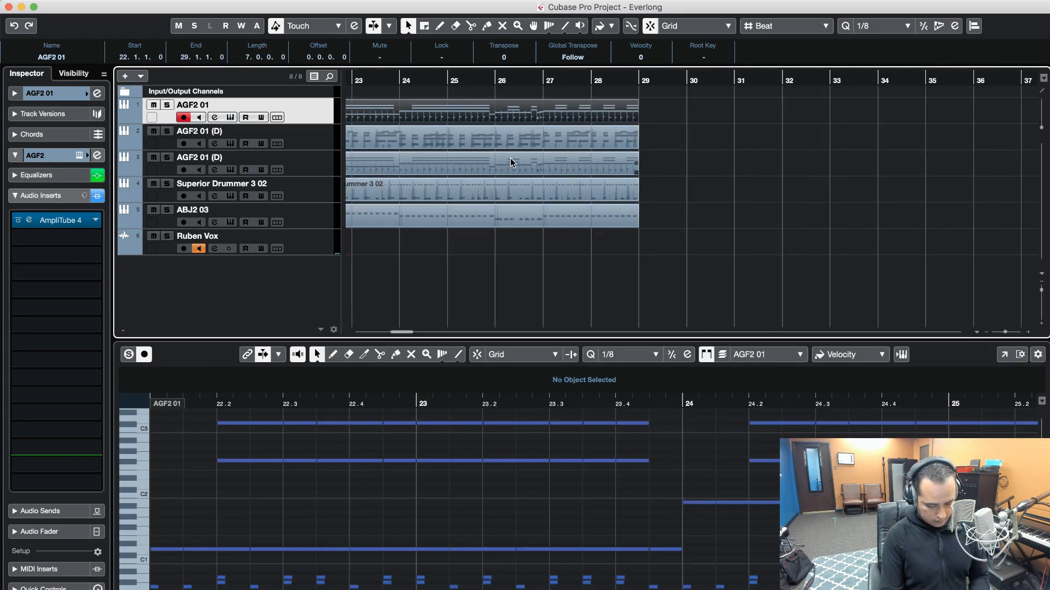
key("Delete")
scroll(694, 205, "left", 5)
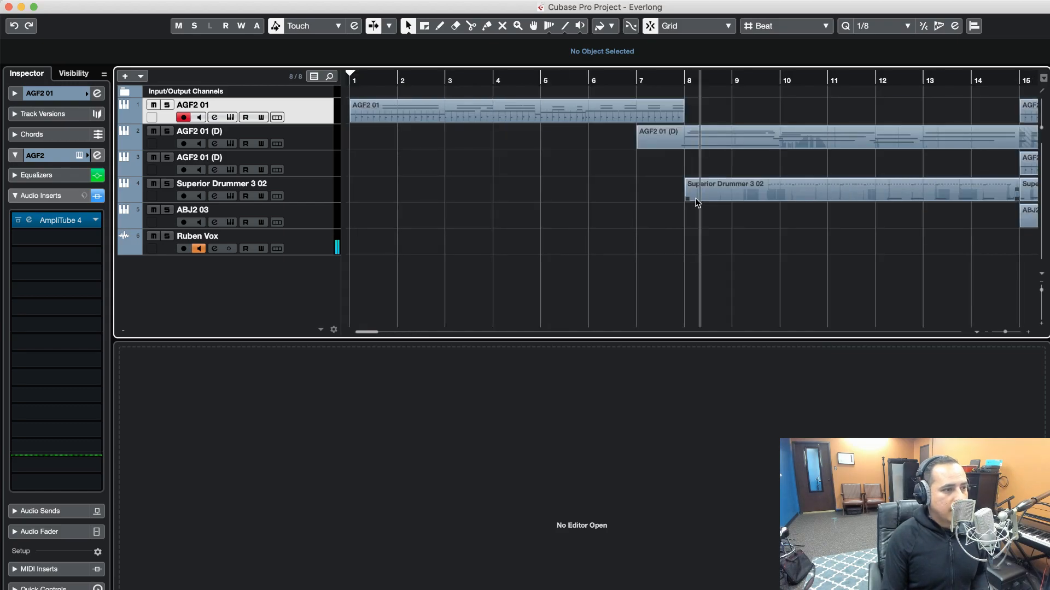
left_click(988, 331)
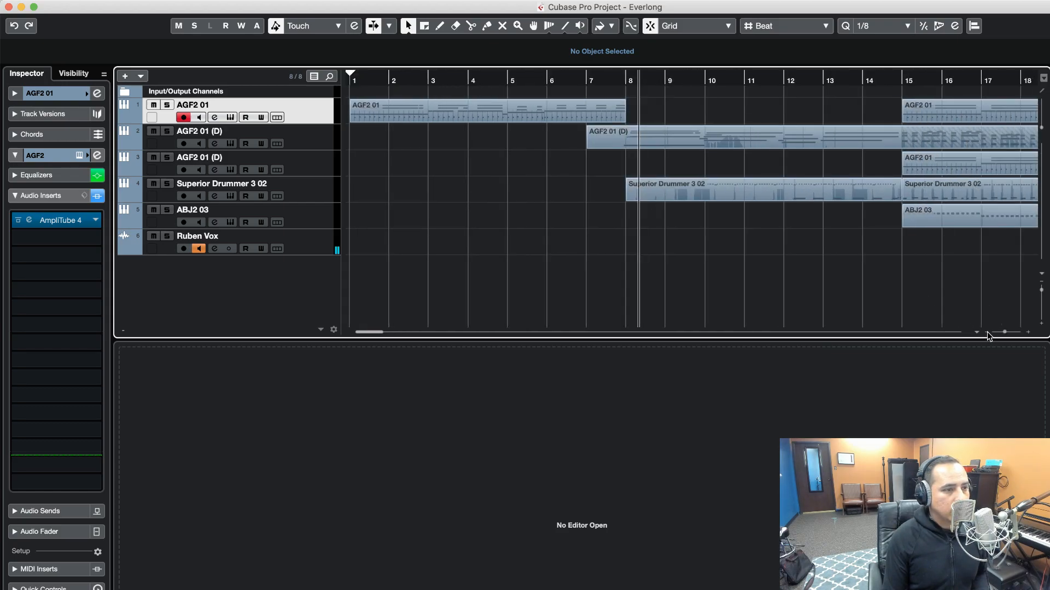
left_click(825, 113)
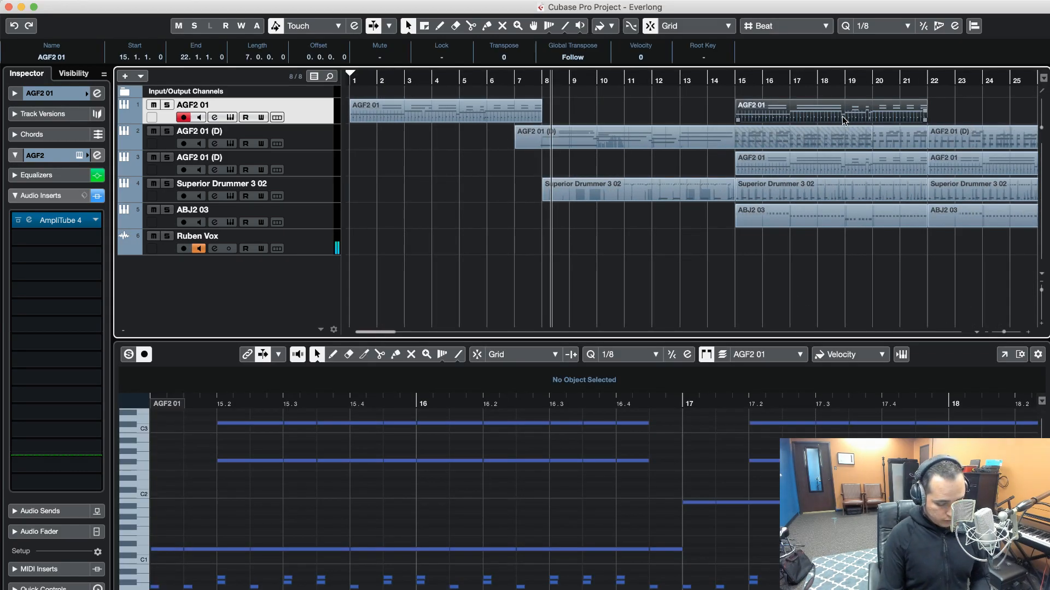
key("Delete")
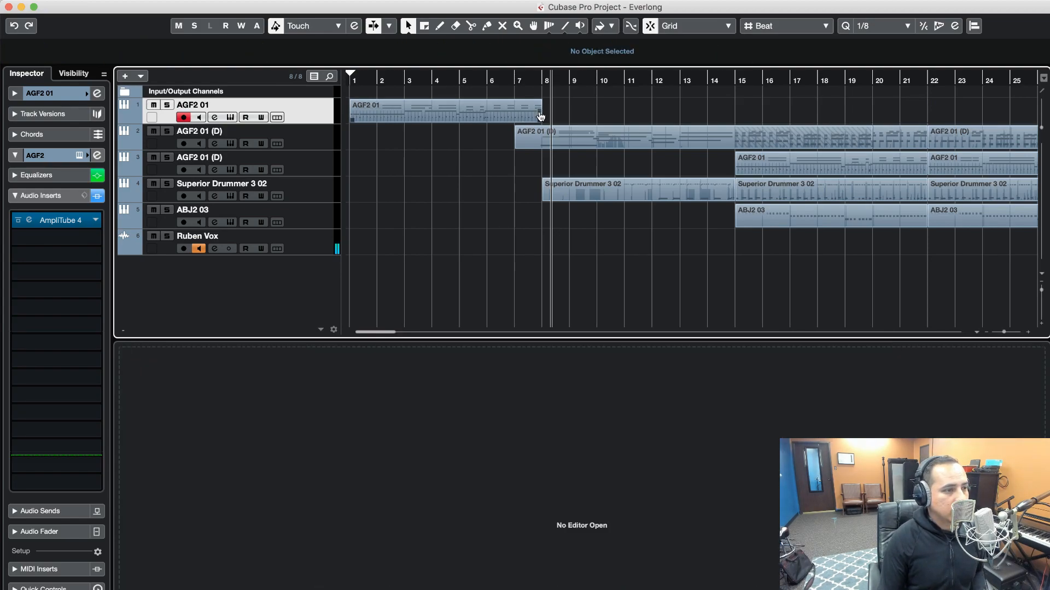
Repeat the AGF2 01 part from bar 1 three times to fill the first track up to bar 29, and deselect the parts
left_click_drag(541, 118, 965, 119)
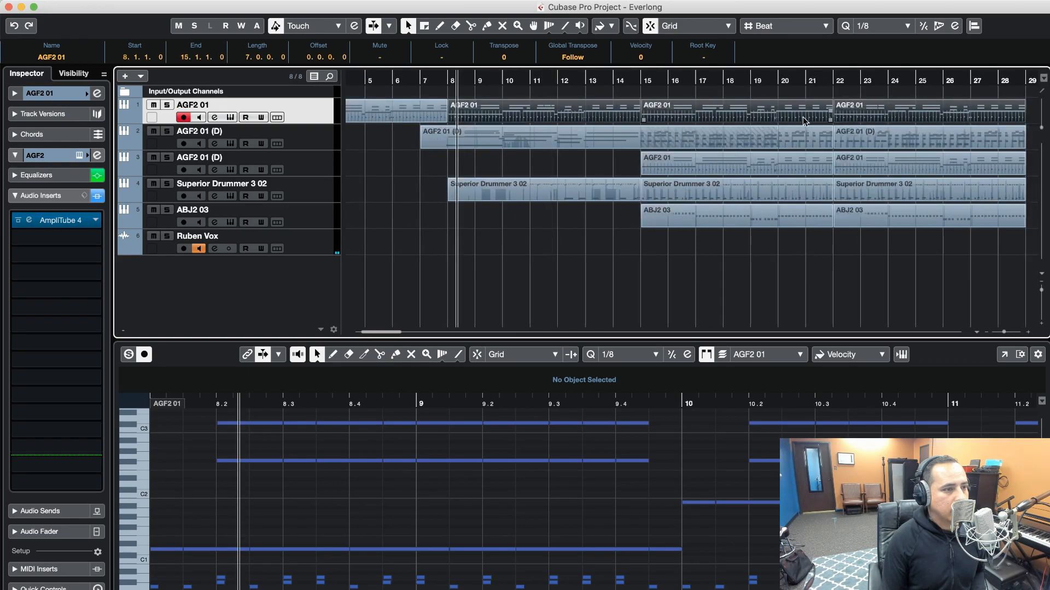
left_click(428, 167)
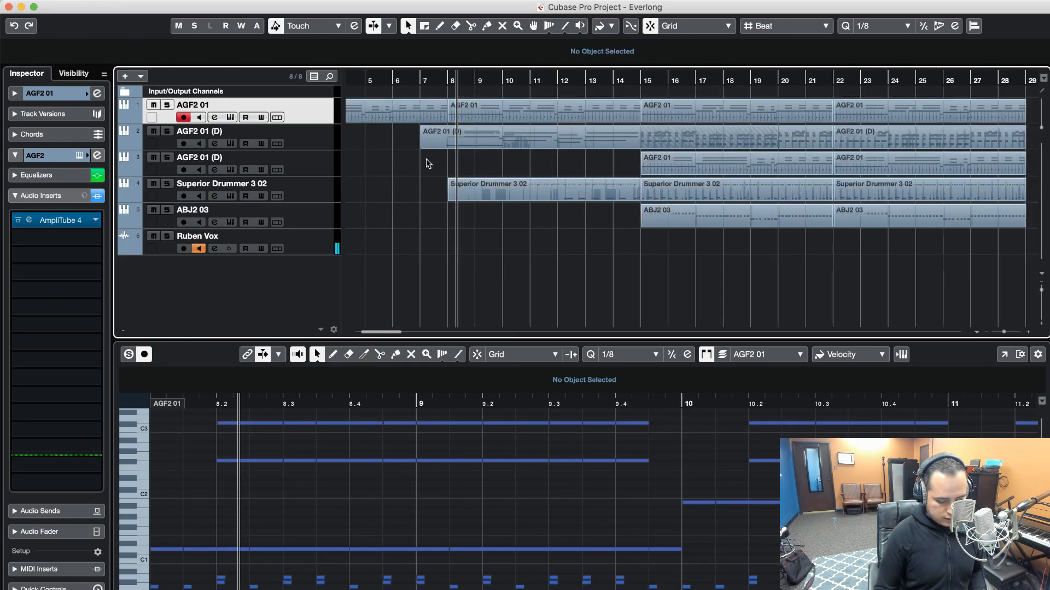
Play the arrangement from the start into bar 16 to hear the repeated intro riff, and stop playback
key("Home")
key("space")
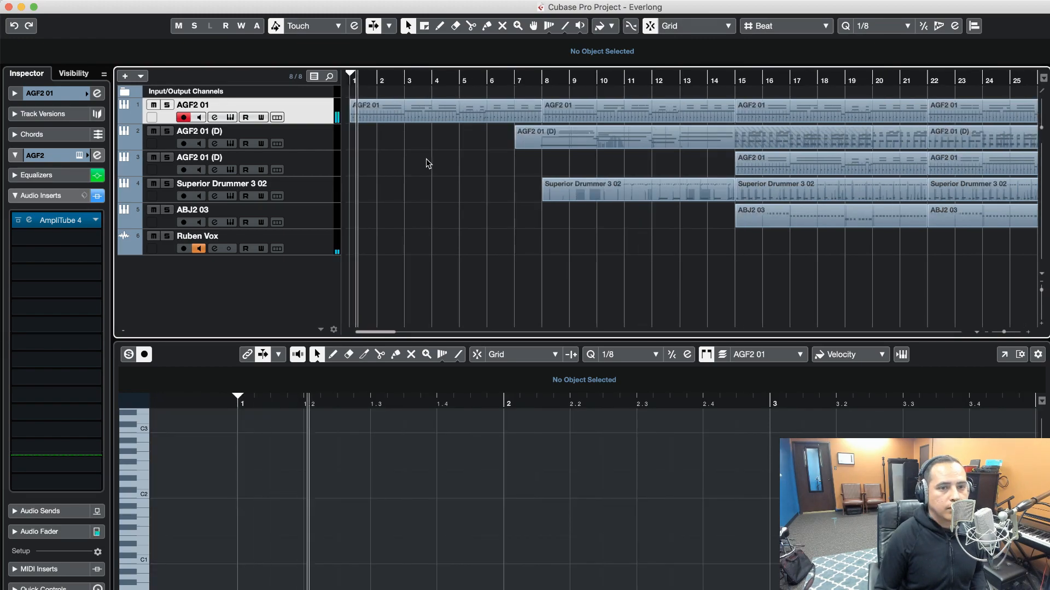
key("space")
key("space")
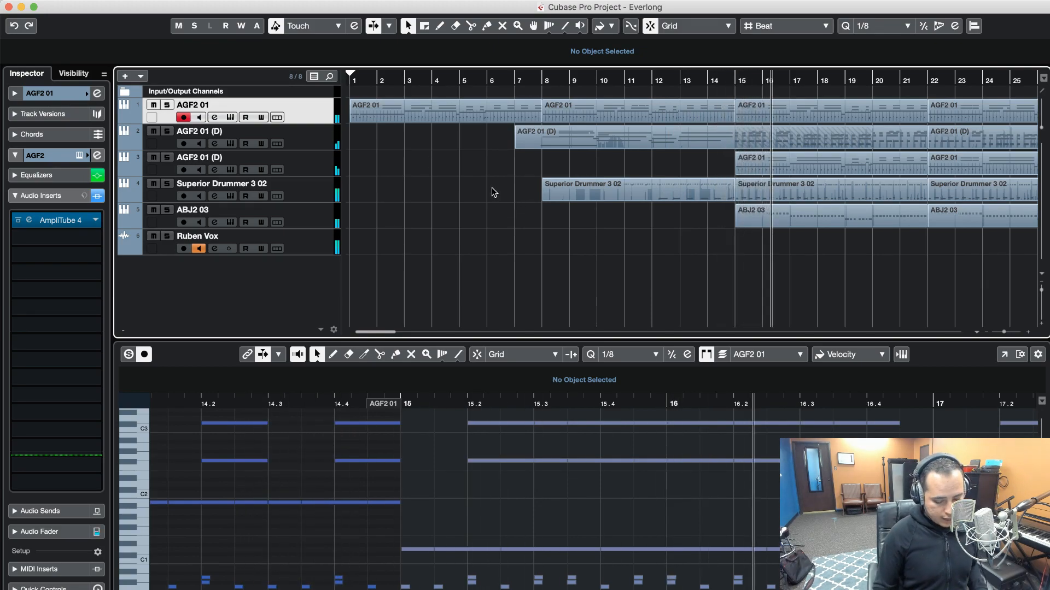
key("space")
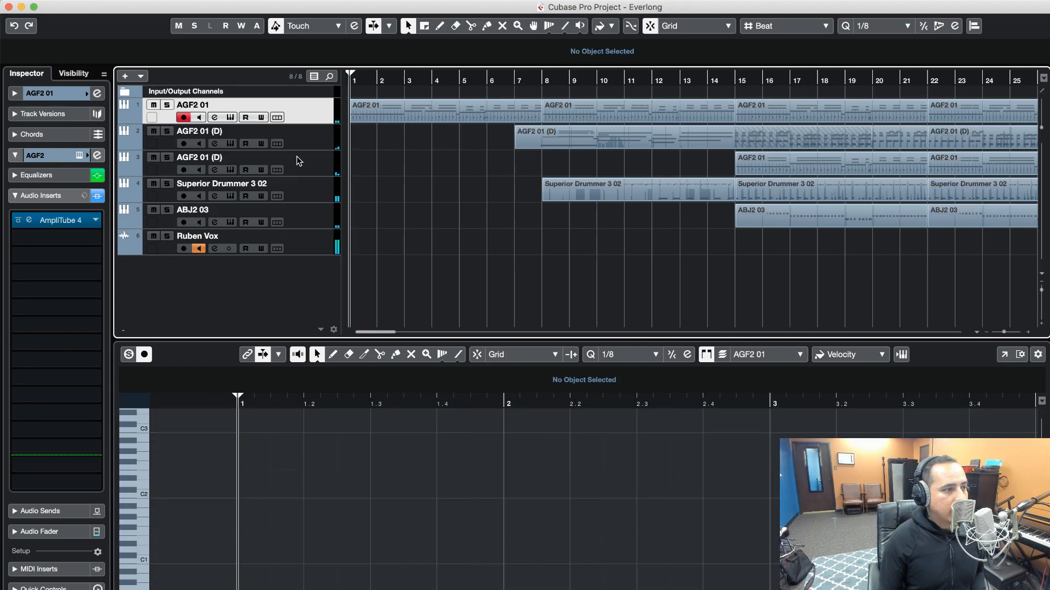
Open AmpliTube 4 on the second track, AGF2 01 (D), and examine its Dual Terror amp, Stomp A pedals and Rack A slots
left_click(314, 144)
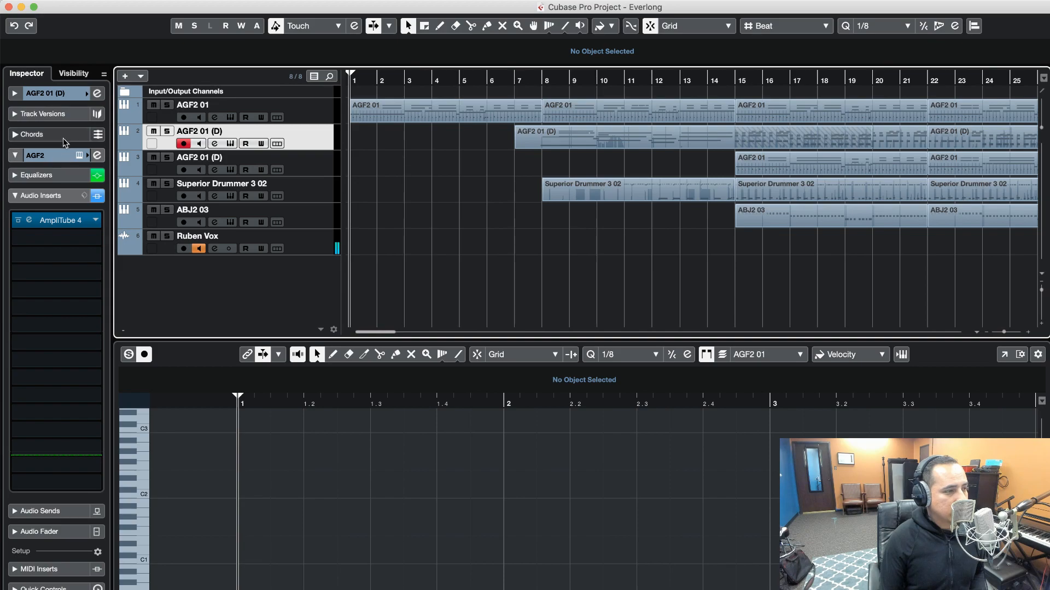
left_click(51, 152)
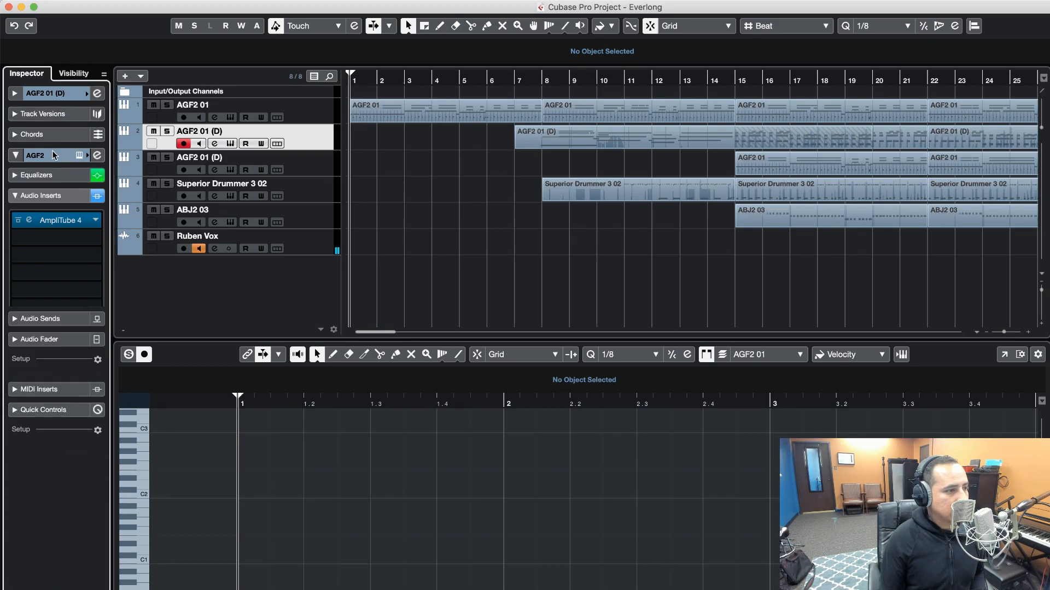
left_click(51, 152)
left_click(41, 195)
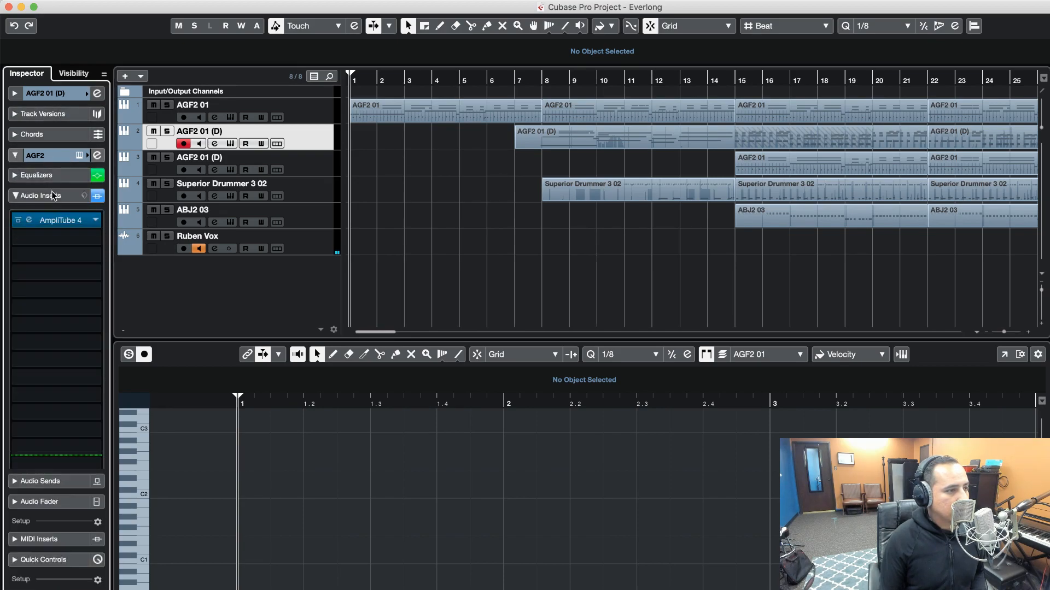
left_click(59, 220)
left_click_drag(837, 330, 500, 278)
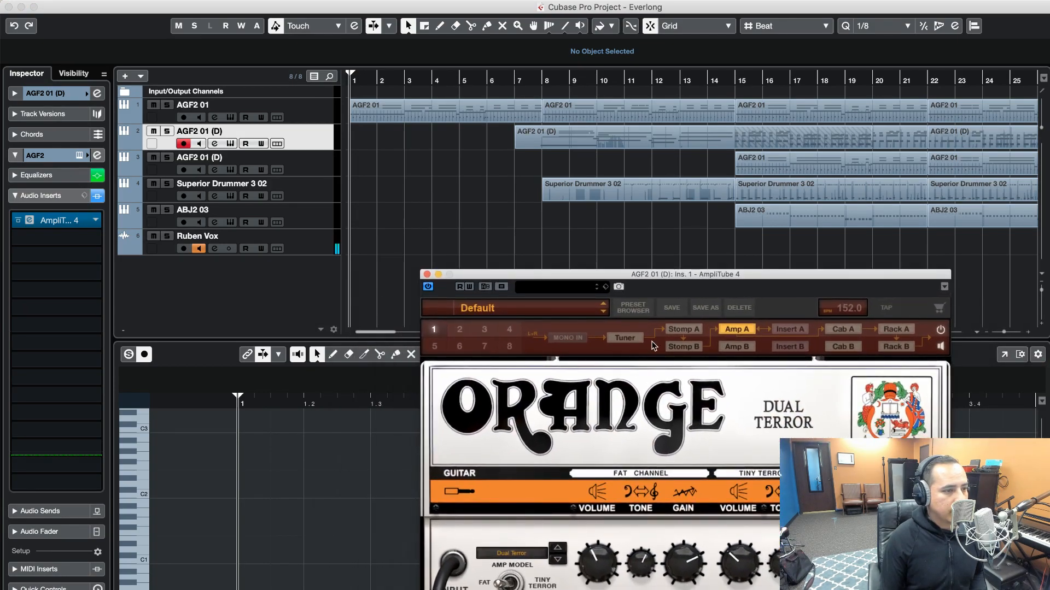
left_click(680, 329)
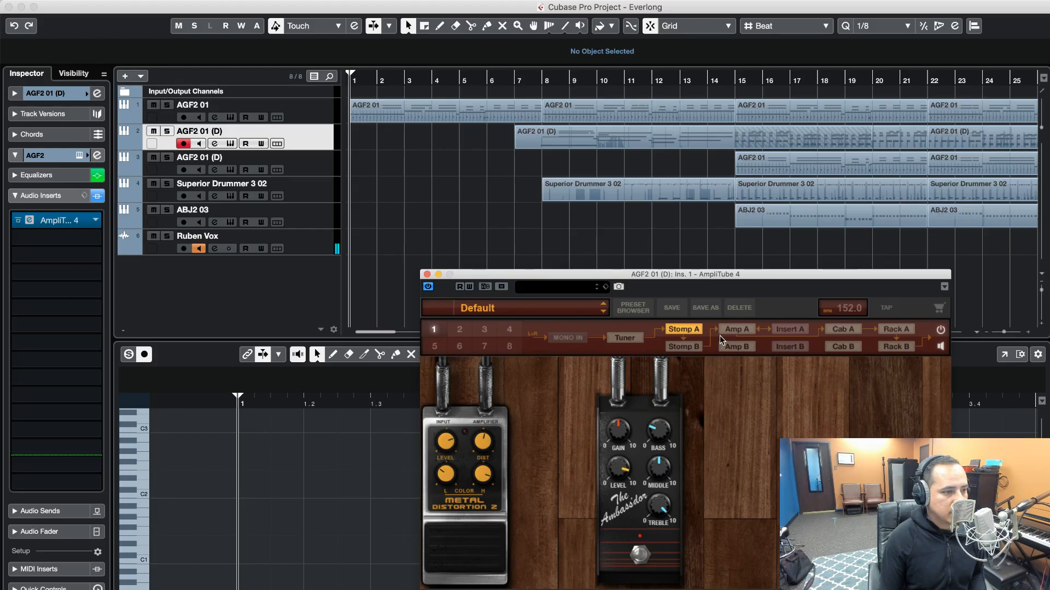
left_click(885, 329)
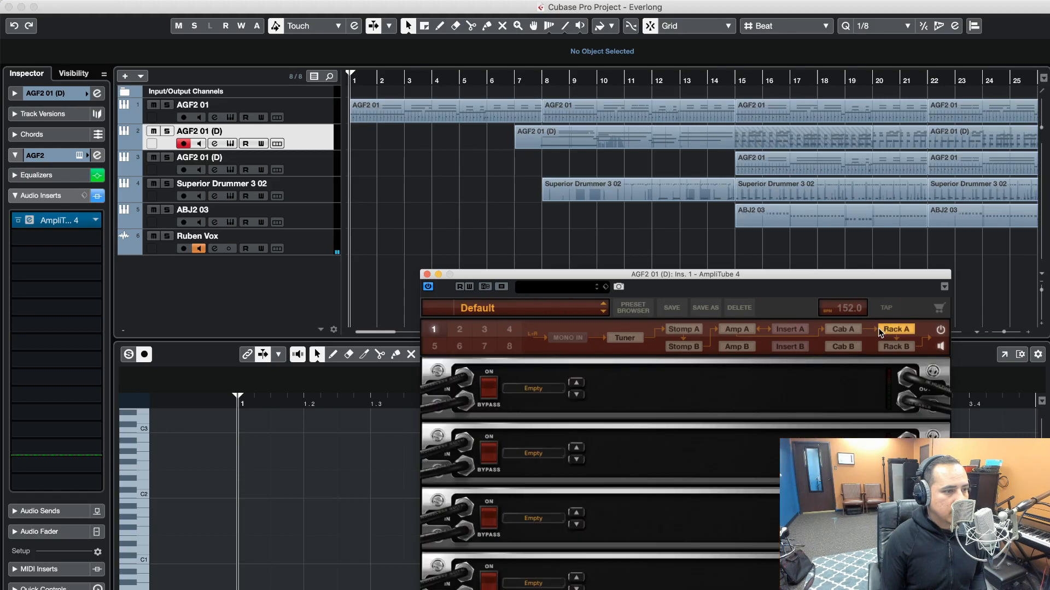
left_click(677, 328)
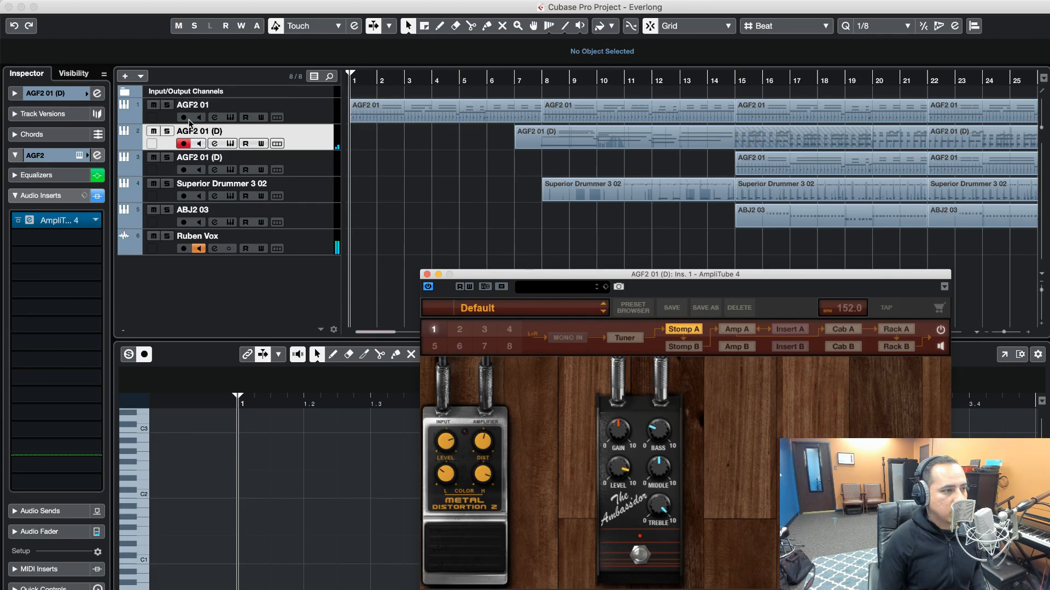
Solo the second track and play it from around bar 21, clear the solo and return to the project start
left_click(167, 131)
left_click(916, 83)
key("space")
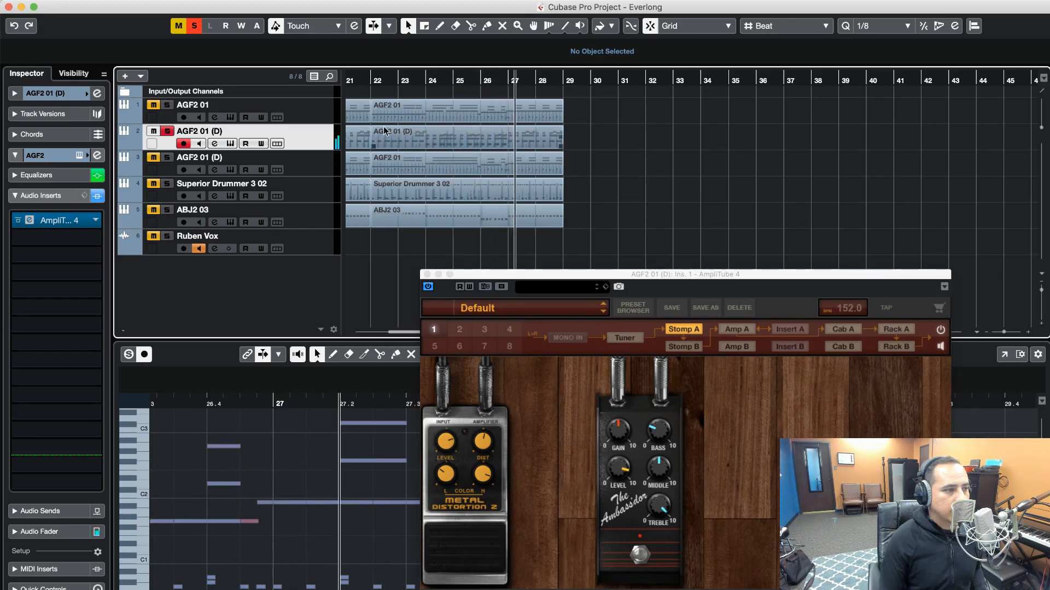
left_click(195, 25)
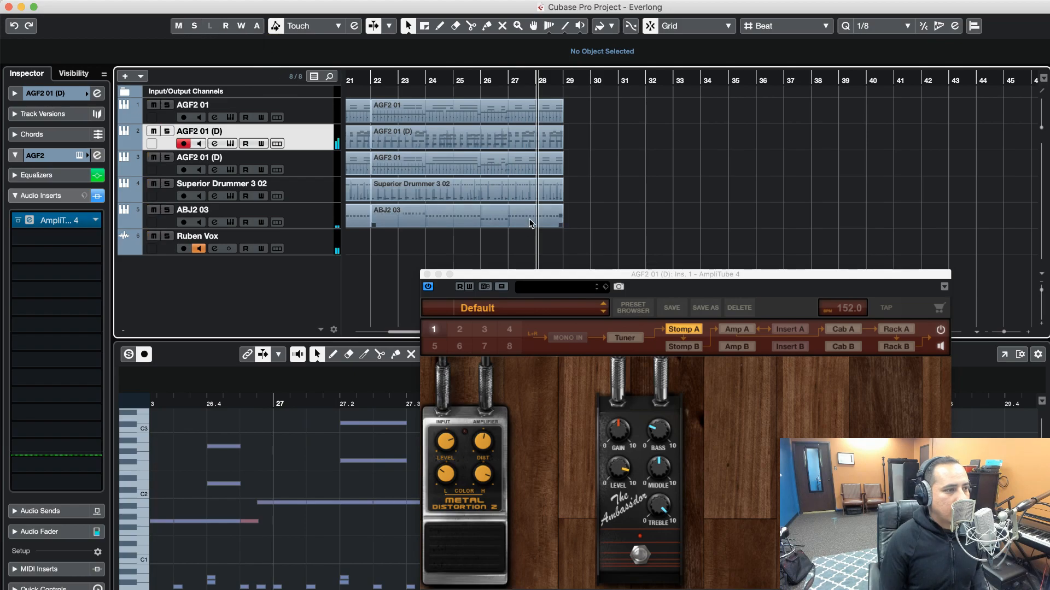
key("KP_Decimal")
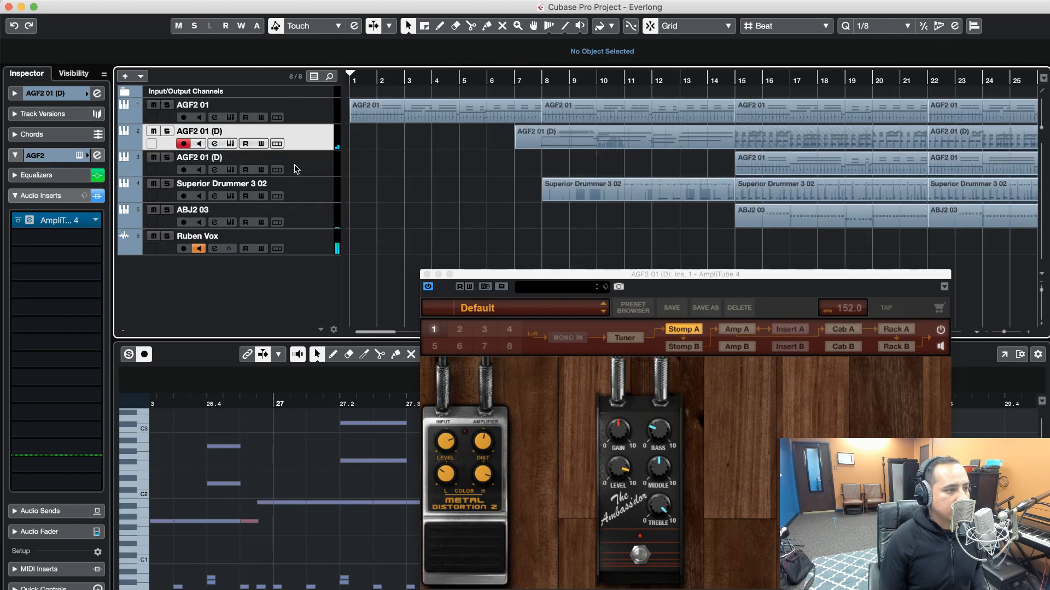
Replace the open AmpliTube 4 window with the third track's, examine its Stomp A pedals and Amp A, and close it
left_click(314, 175)
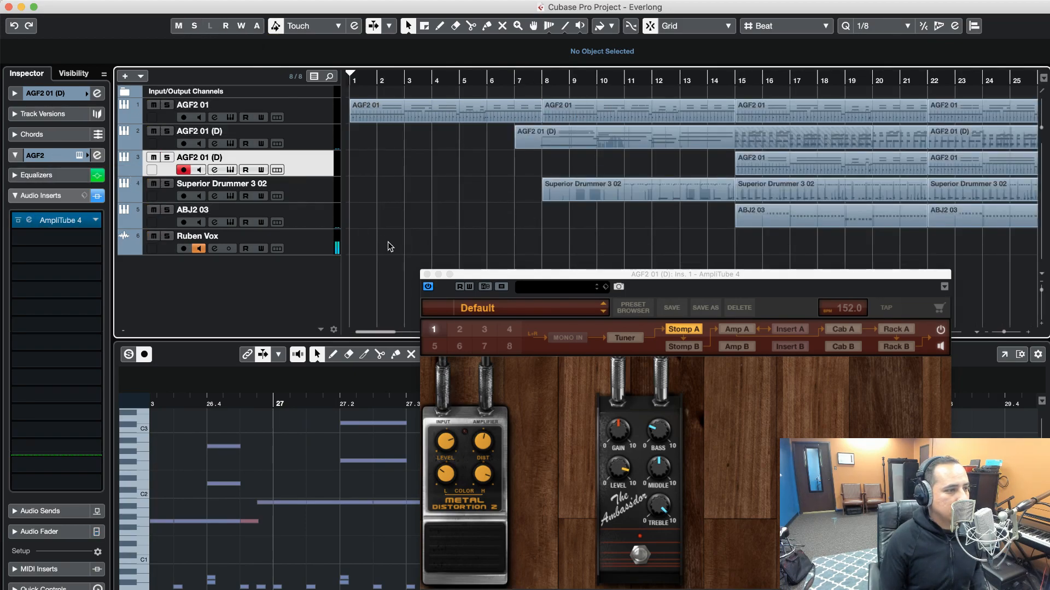
left_click(426, 274)
left_click(54, 158)
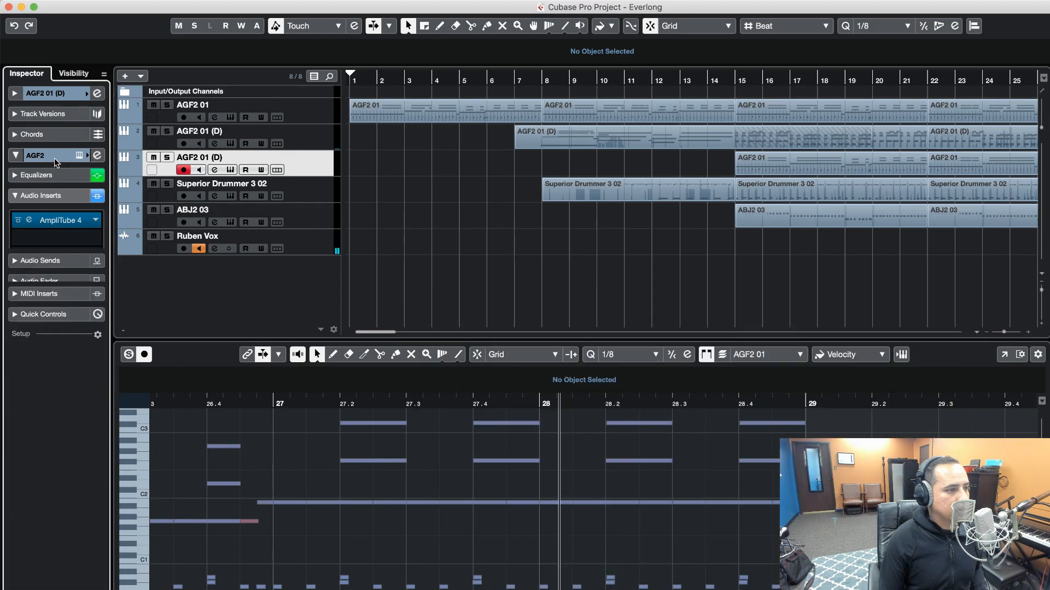
left_click(54, 158)
left_click(41, 195)
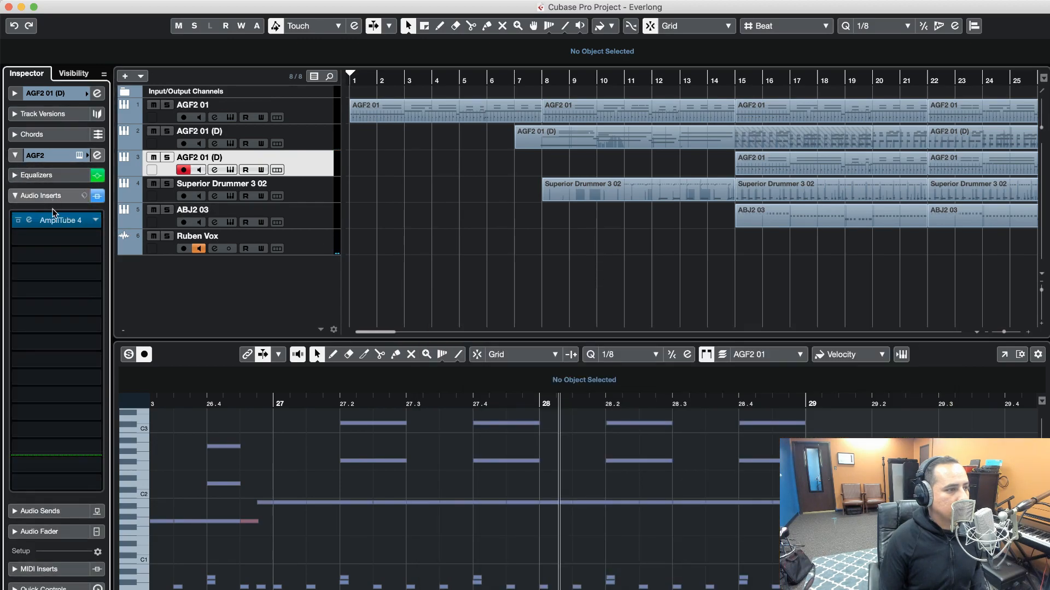
left_click(55, 221)
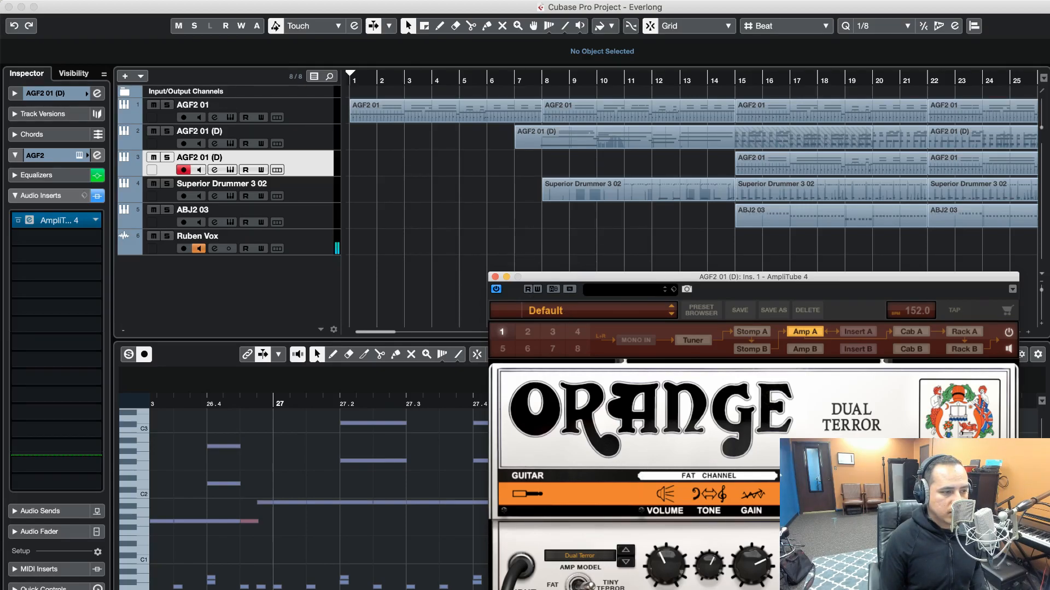
left_click(755, 335)
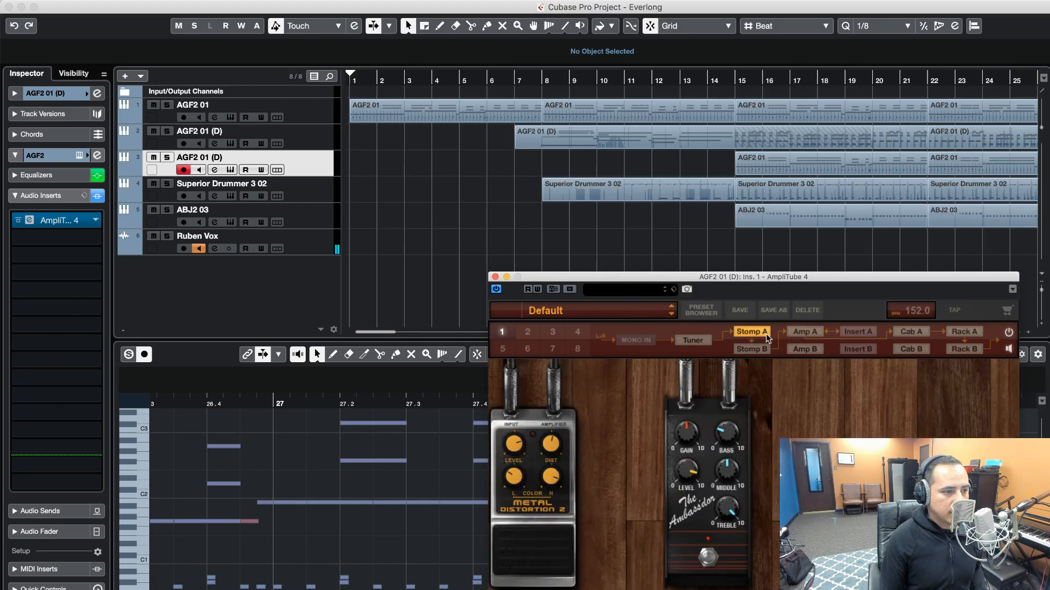
left_click(804, 332)
left_click(496, 277)
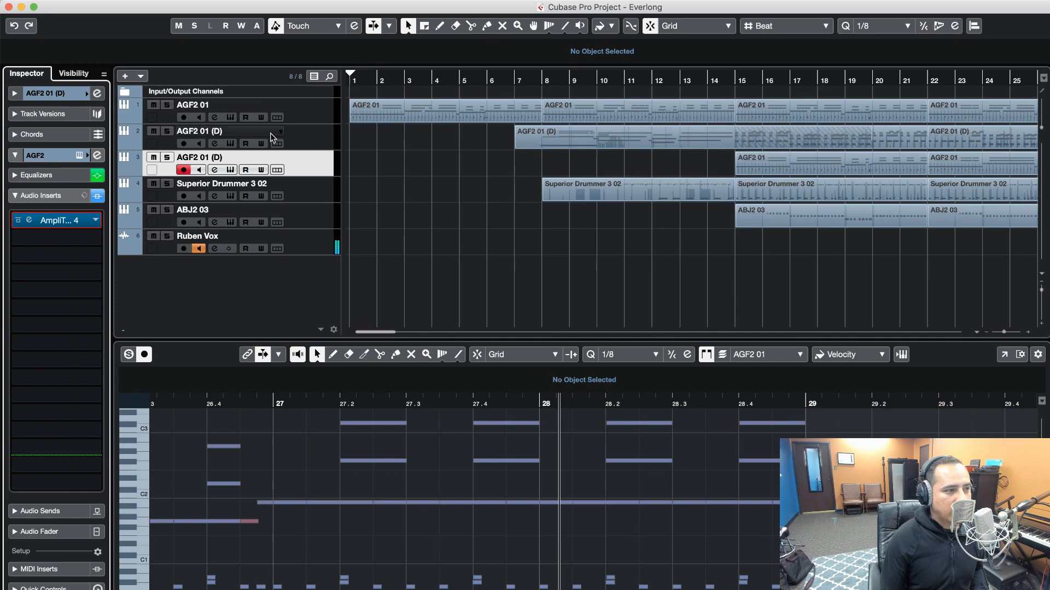
Solo both AGF2 01 (D) tracks and the voice track, play from around bar 15, and clear all mutes and solos
left_click(167, 131)
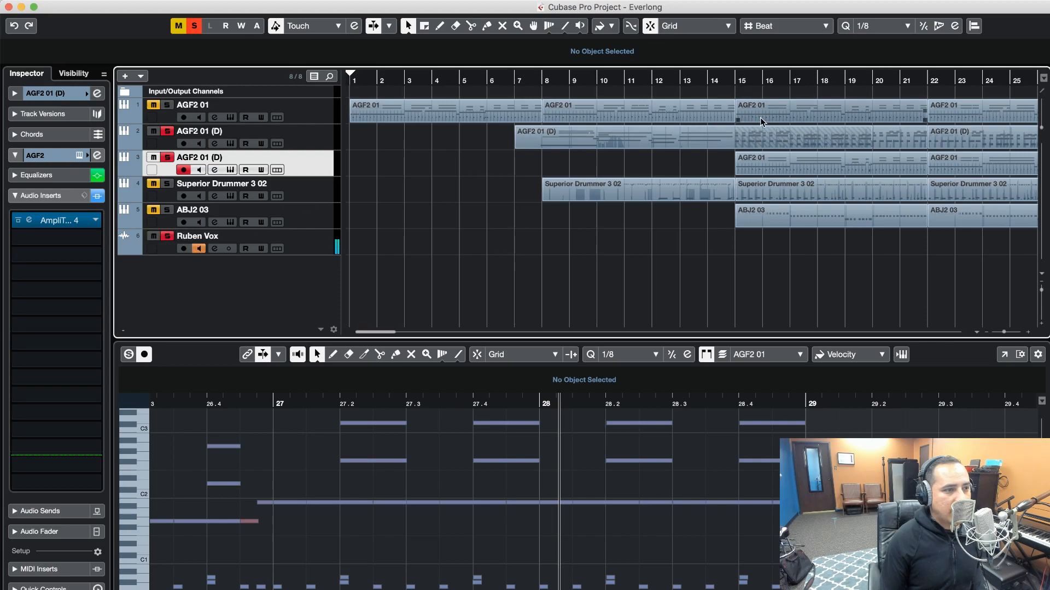
left_click(728, 82)
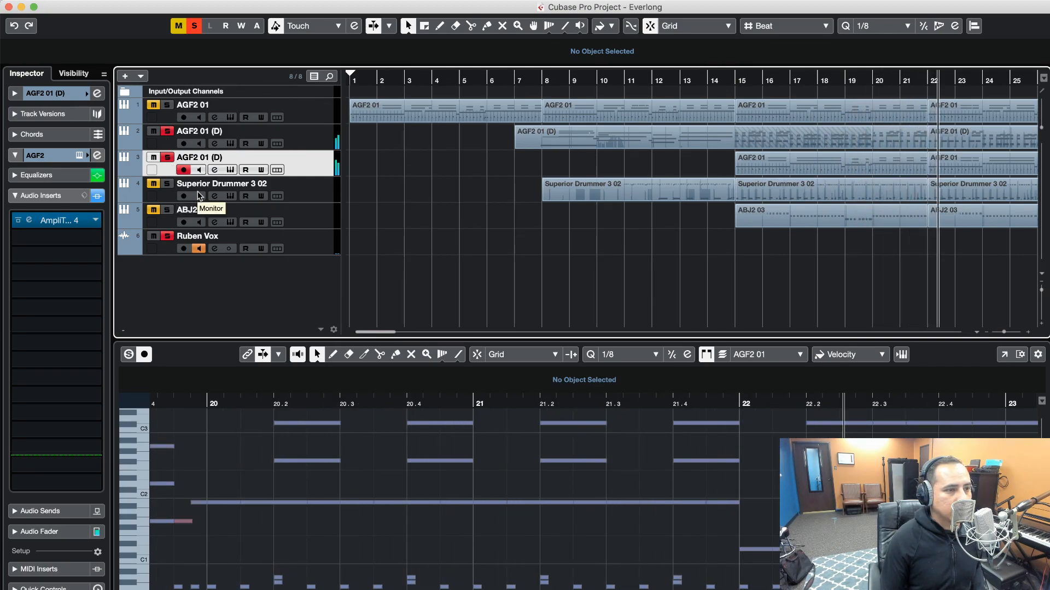
left_click(178, 25)
left_click(194, 26)
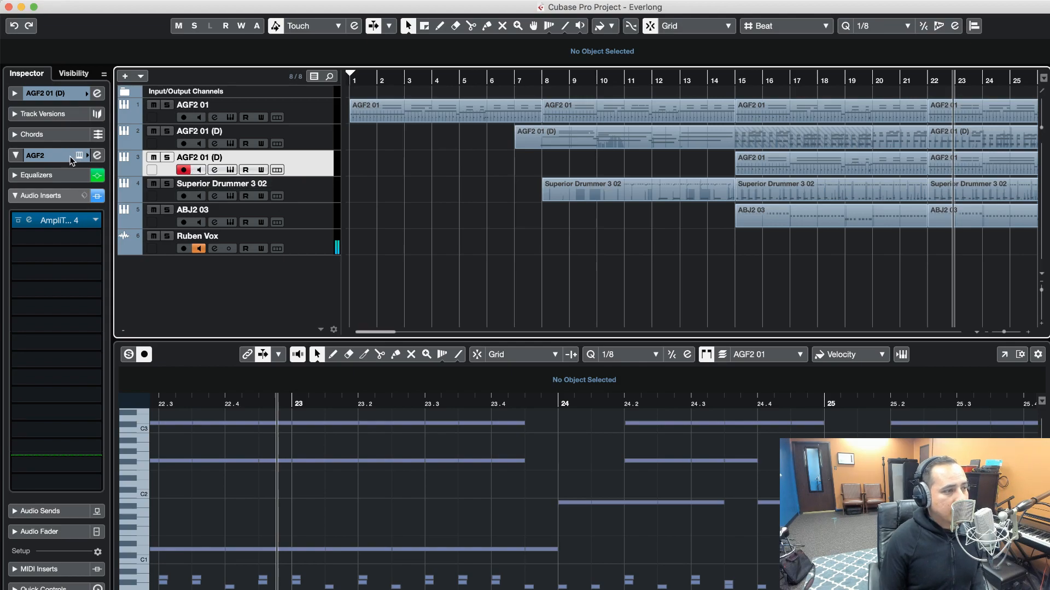
Show the basic track settings in the Inspector and compare volume and pan across the three AGF2 guitar tracks
left_click(55, 95)
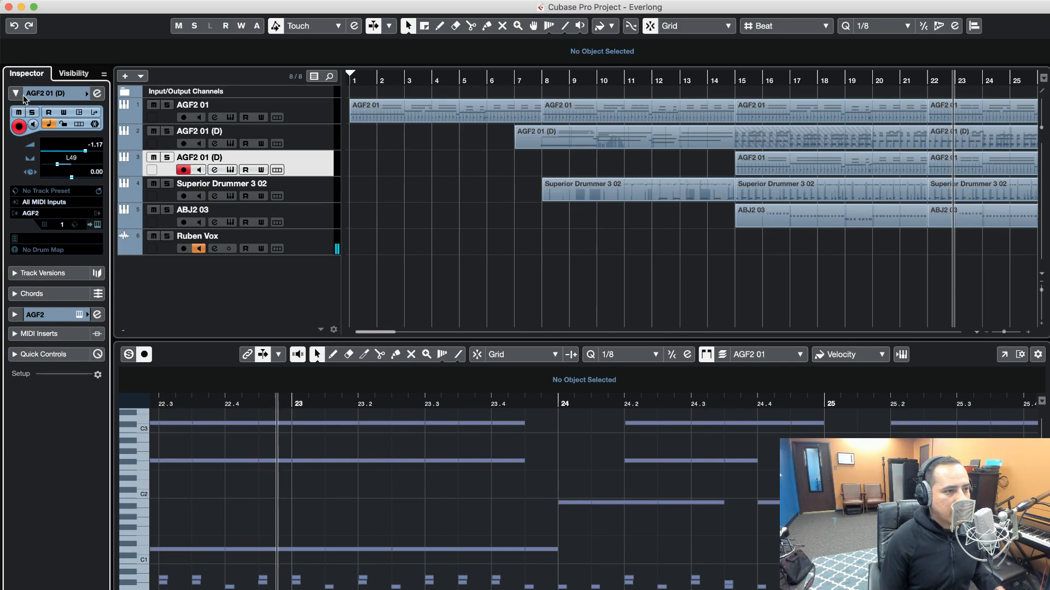
left_click(296, 145)
left_click(299, 165)
left_click(304, 117)
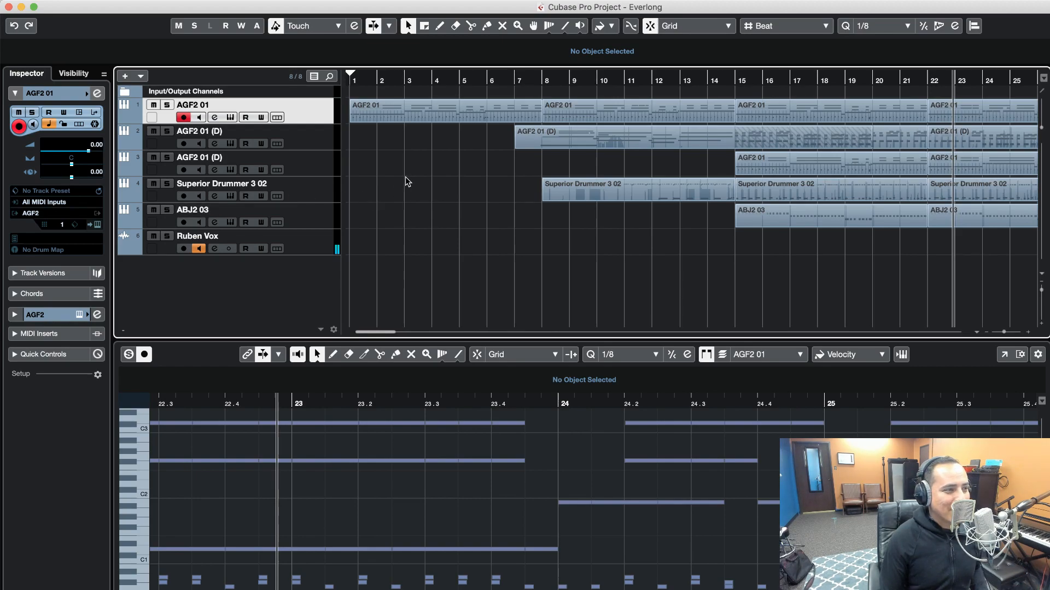
Select the second track, view its AGF2 instrument's Main page, and close the instrument window
left_click(313, 143)
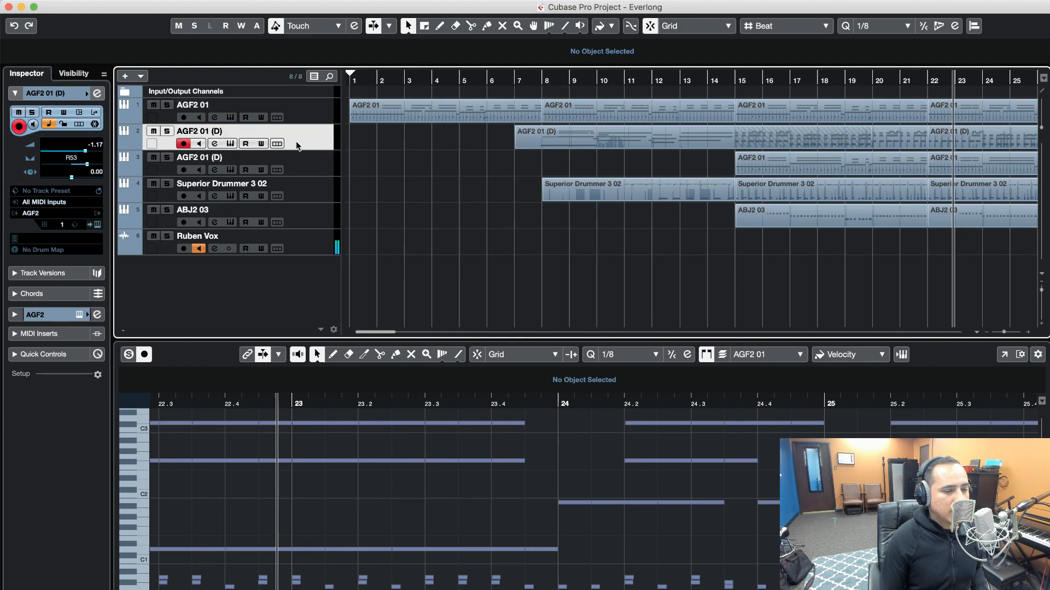
left_click(232, 144)
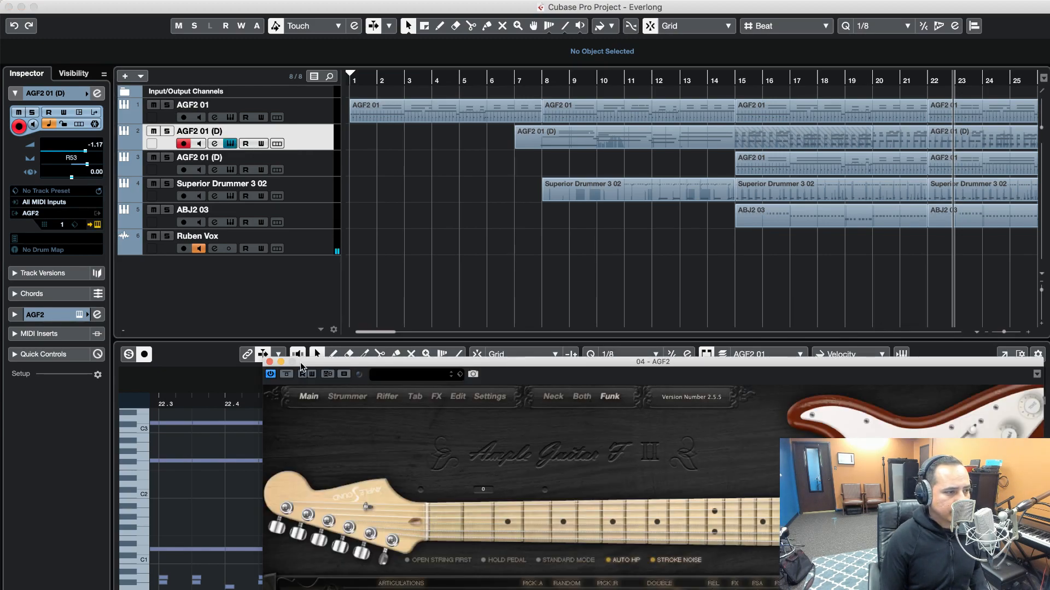
left_click(270, 362)
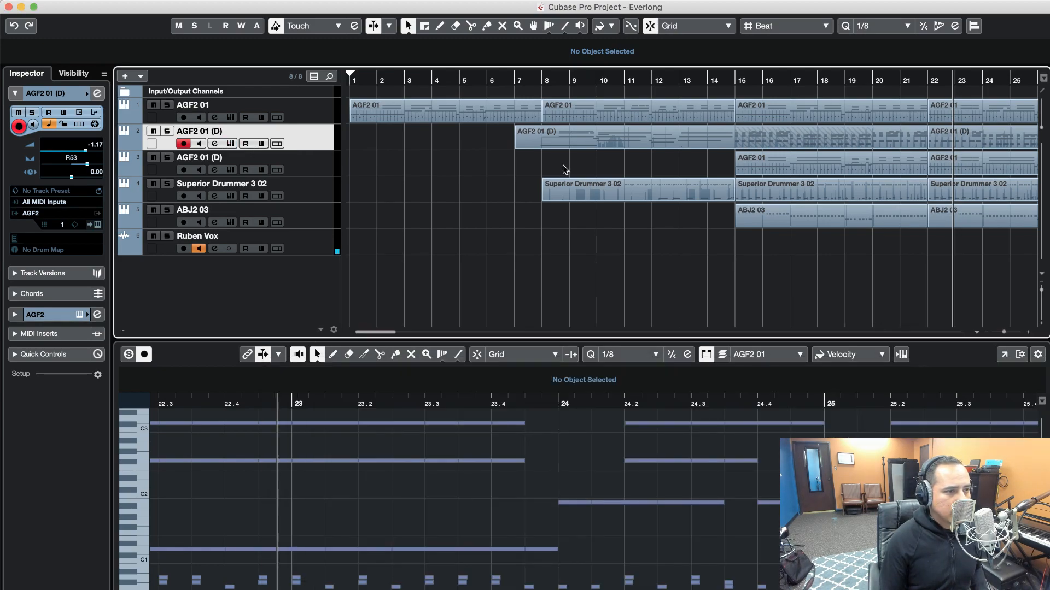
Solo the third track, AGF2 01 (D), play it from around bar 14, stop playback and clear the solo
left_click(310, 167)
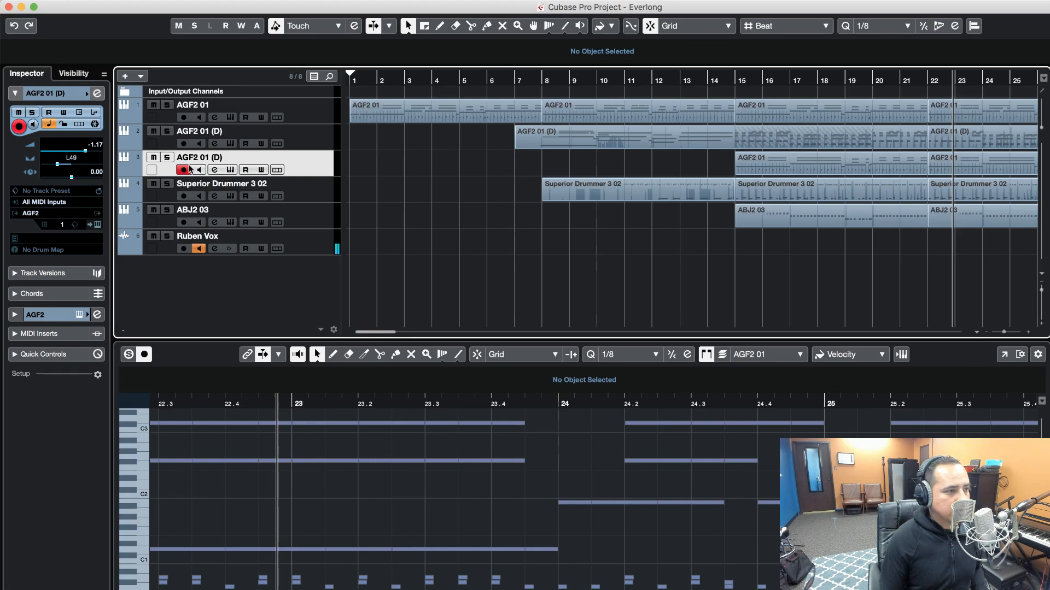
left_click(166, 158)
left_click(713, 88)
key("space")
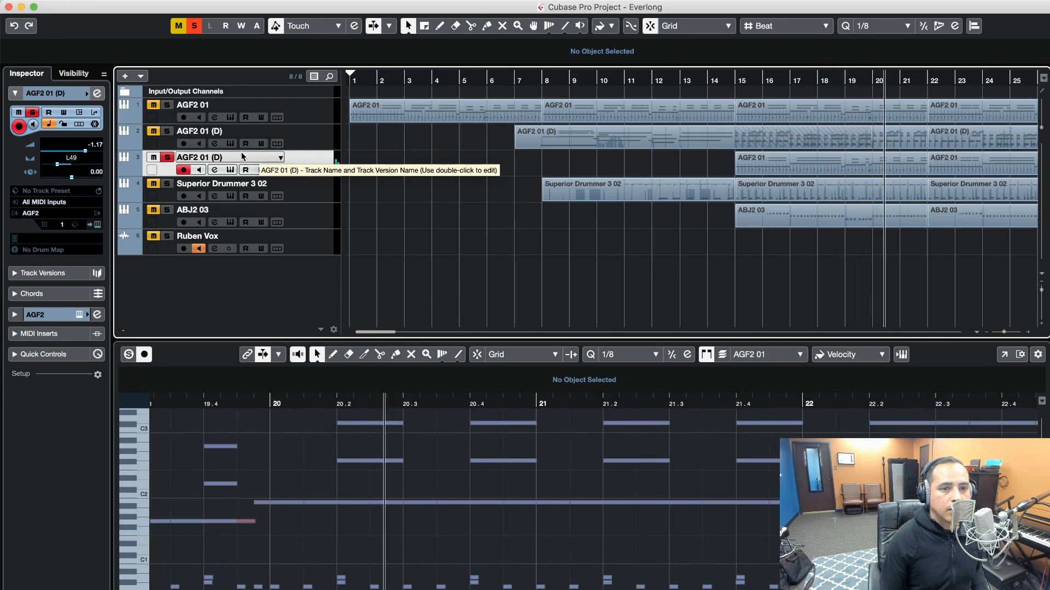
key("space")
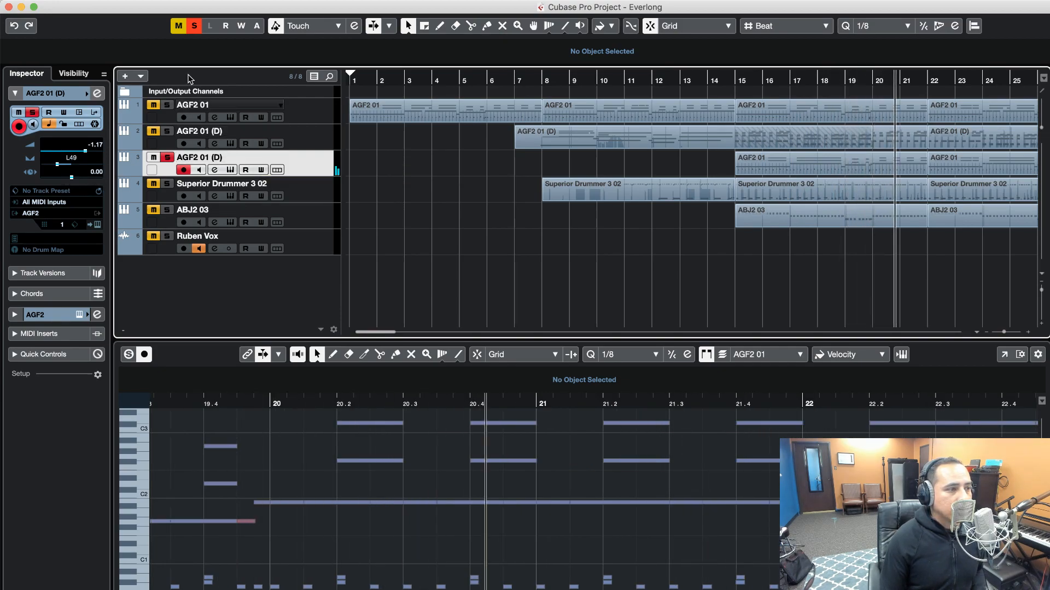
left_click(194, 33)
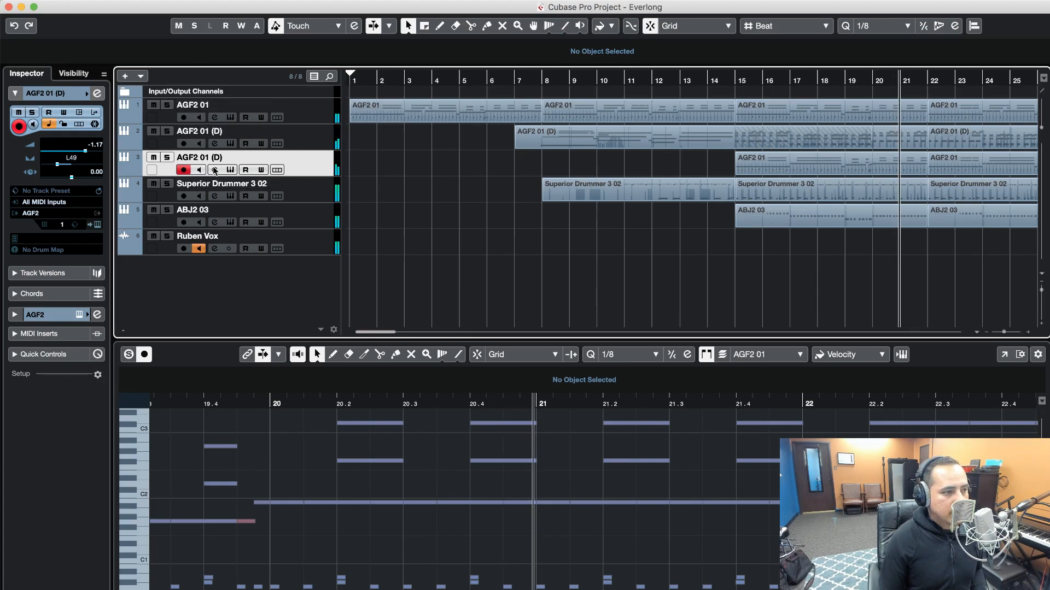
Examine the articulation, pick and double settings on AGF2's Main page for the third and first tracks, closing each instrument window
left_click(227, 168)
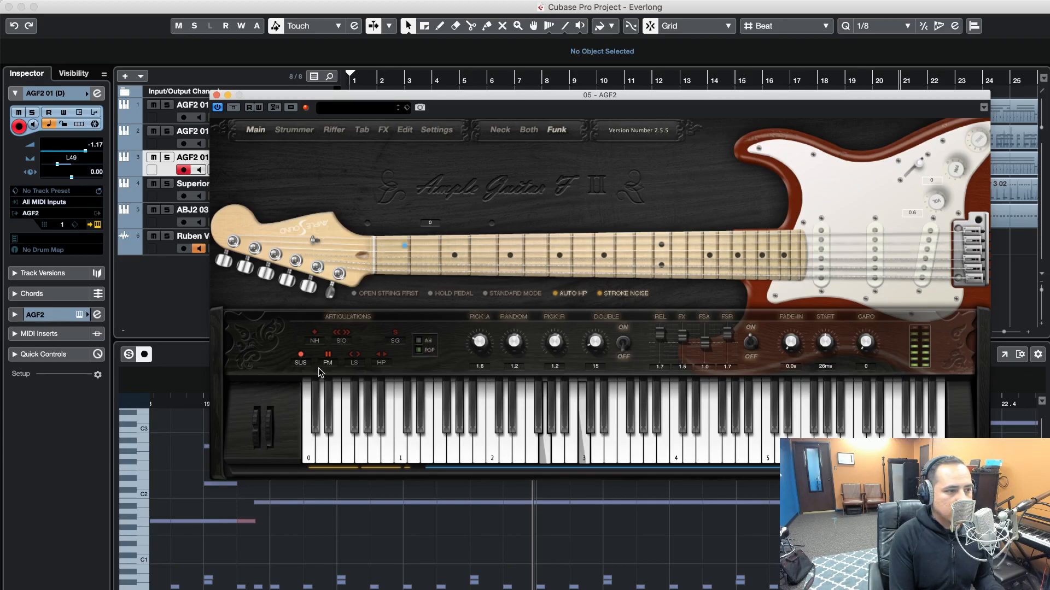
left_click(225, 97)
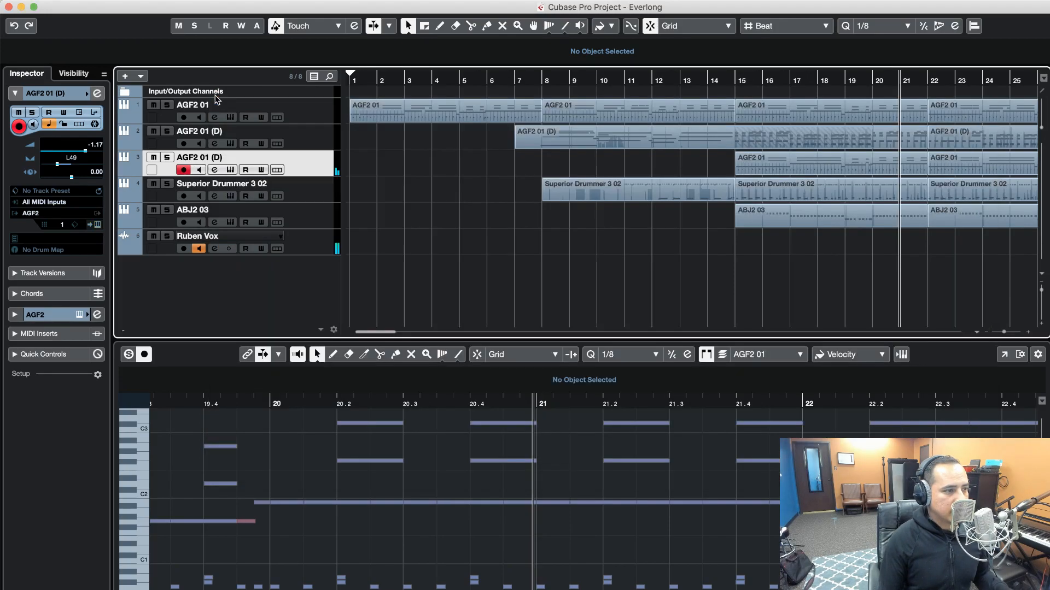
left_click(294, 112)
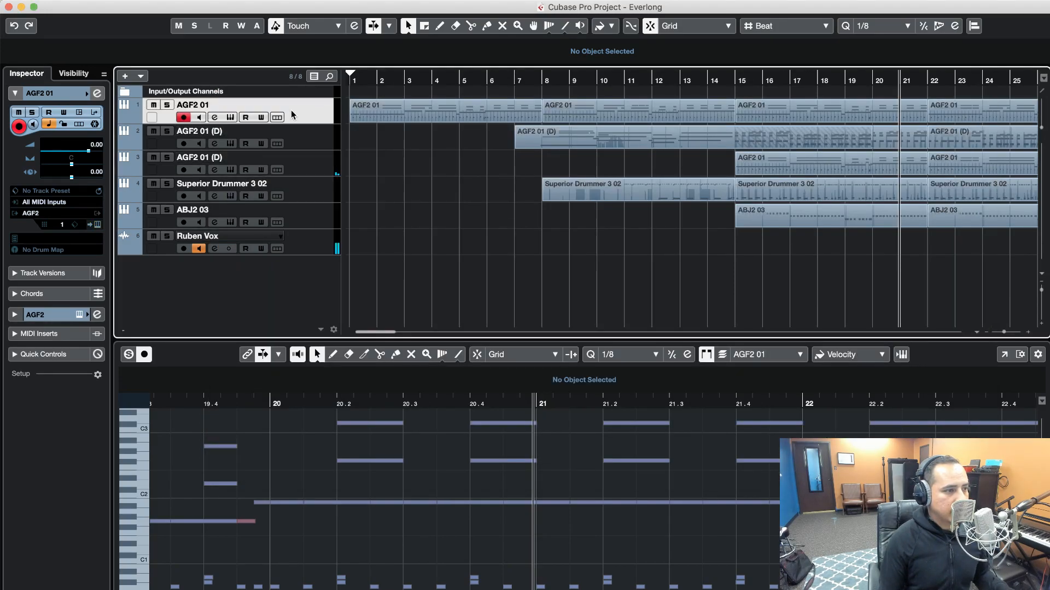
left_click(230, 118)
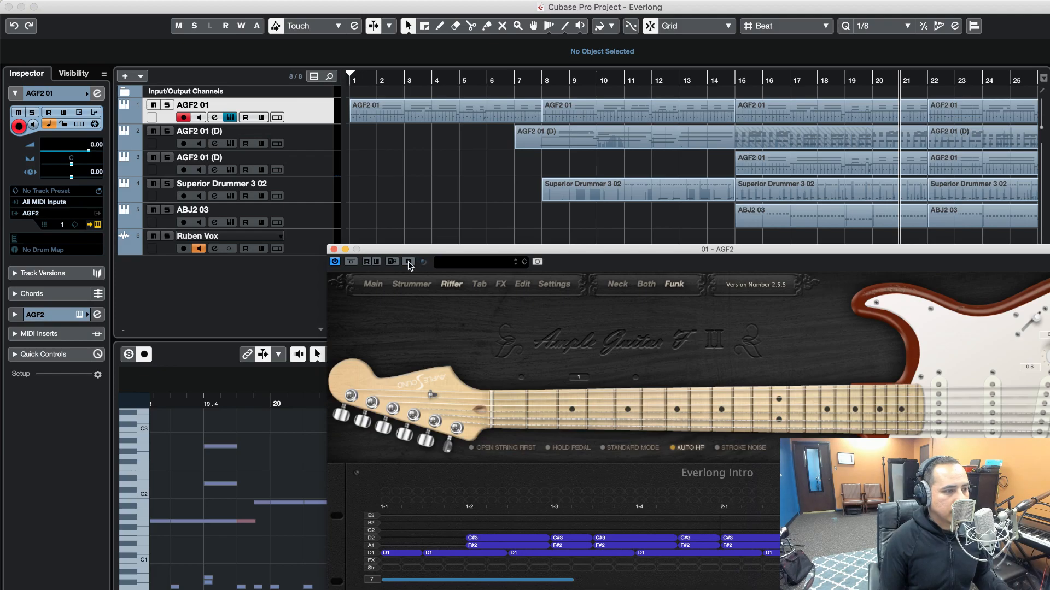
left_click(384, 286)
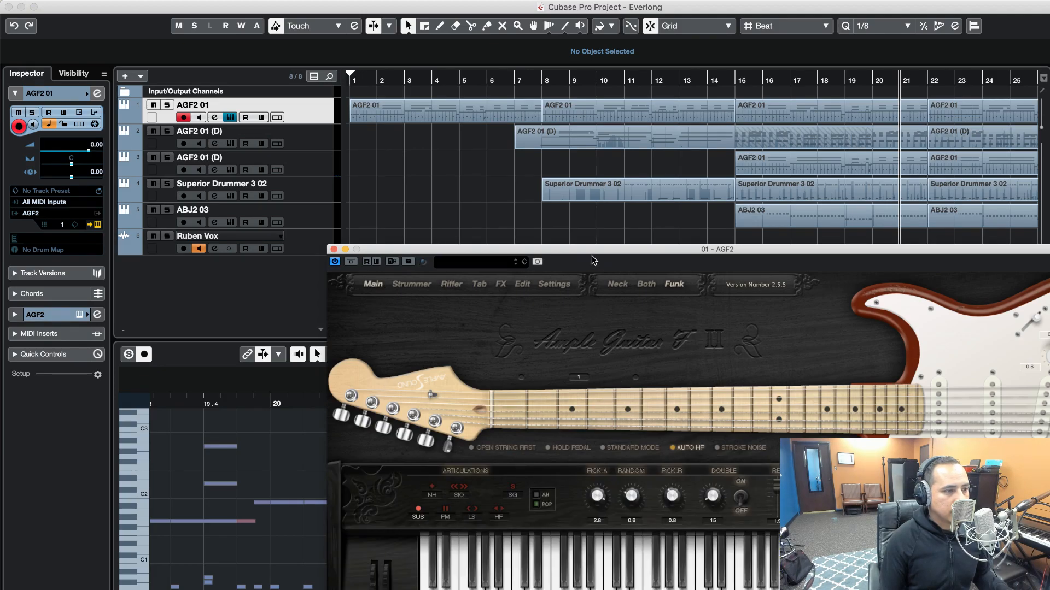
left_click_drag(594, 248, 501, 246)
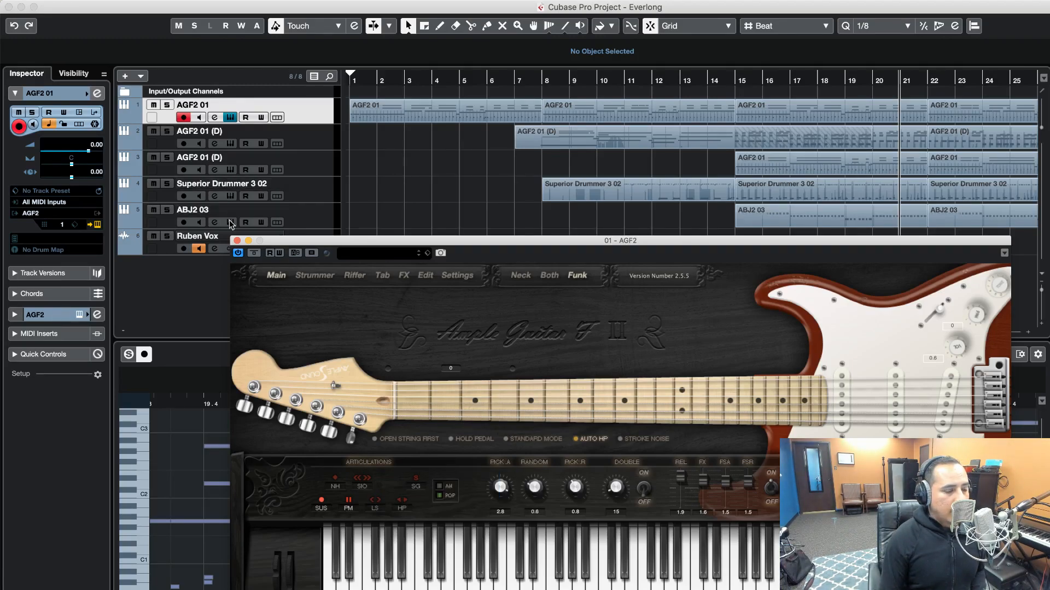
left_click(237, 241)
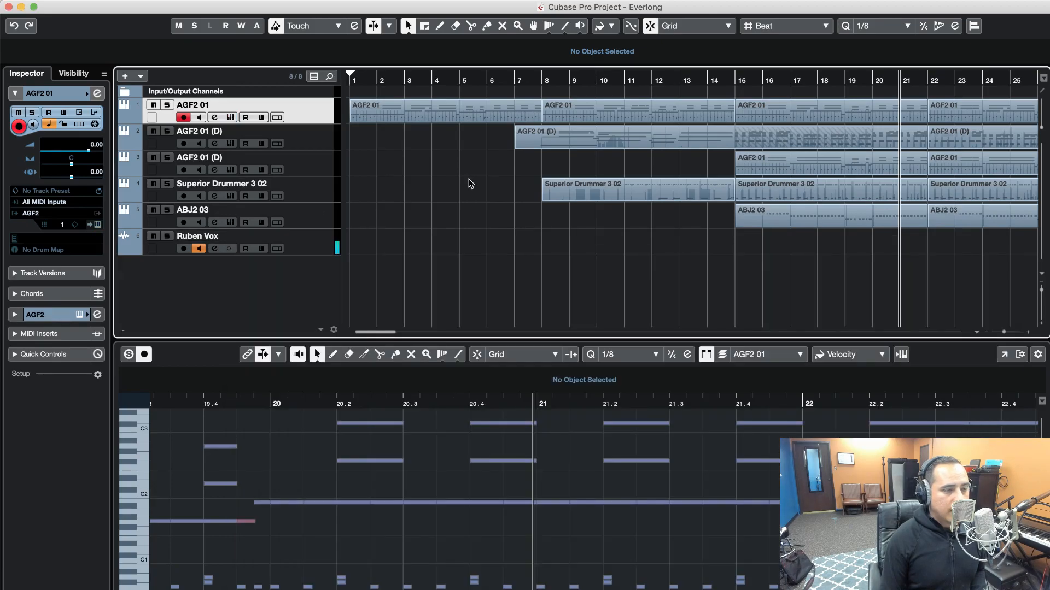